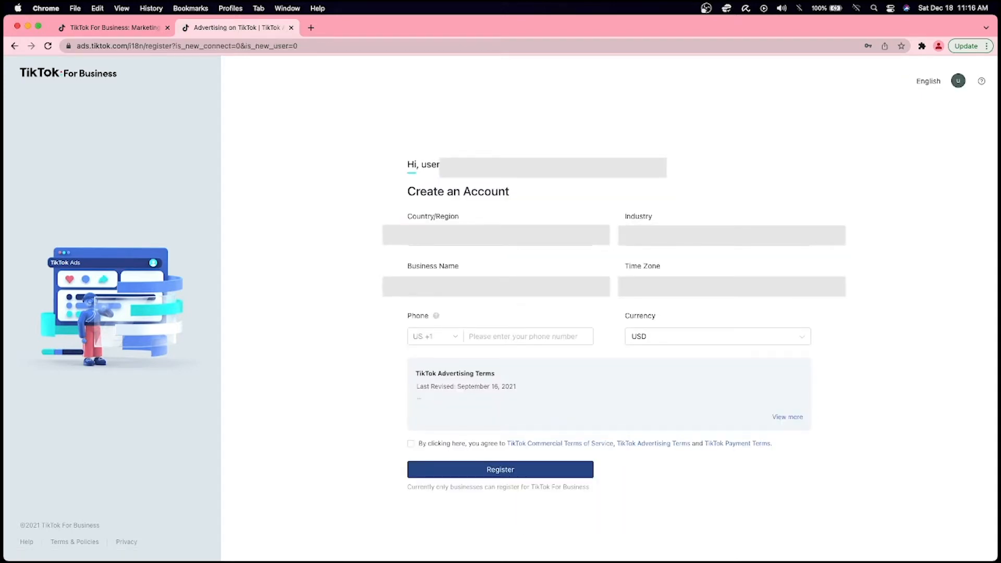
- Enter the business phone number and agree to the TikTok terms, viewing the full Advertising Terms before closing them
left_click(528, 336)
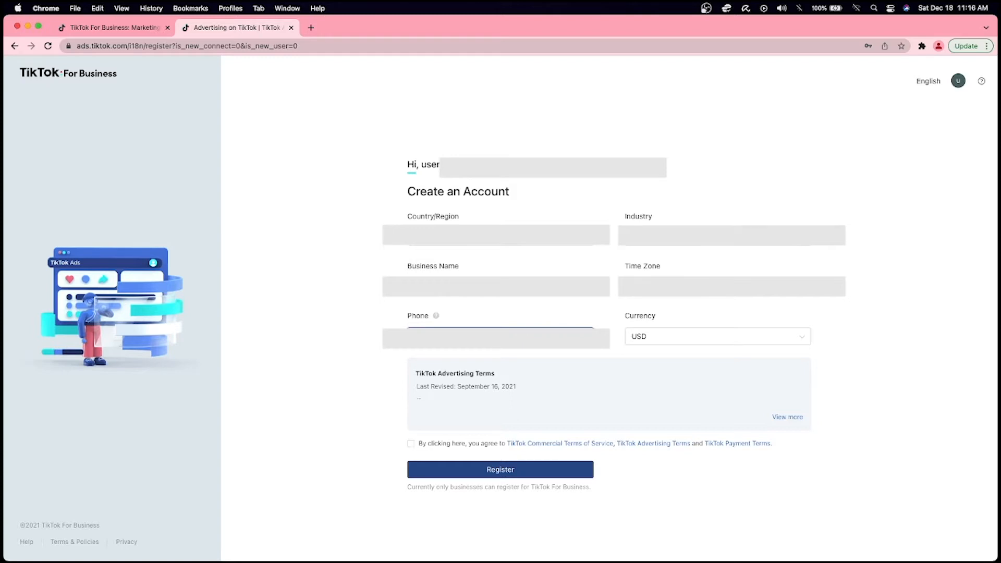
left_click(411, 444)
left_click(771, 417)
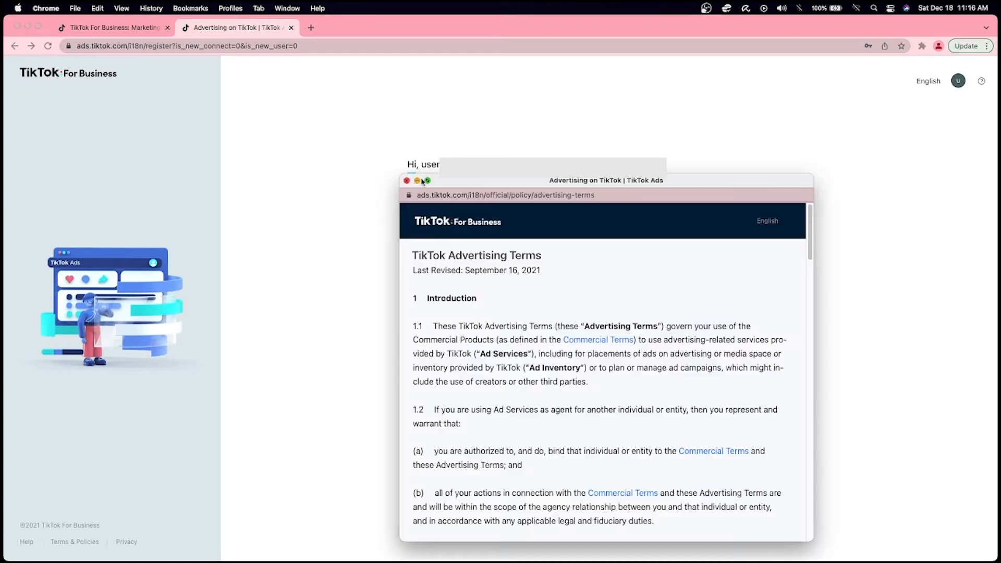
left_click(406, 181)
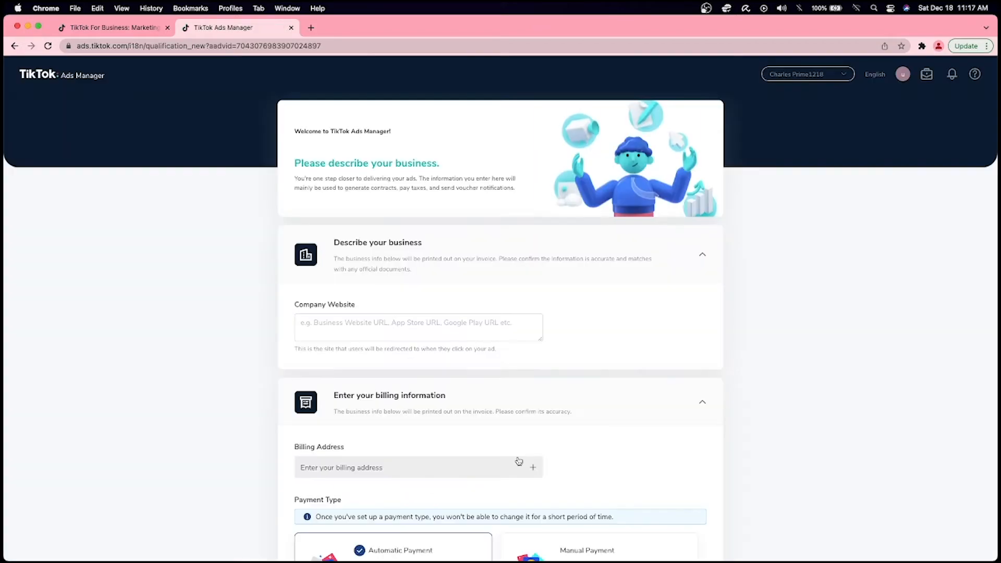
scroll(510, 442, "down", 1)
scroll(510, 442, "down", 2)
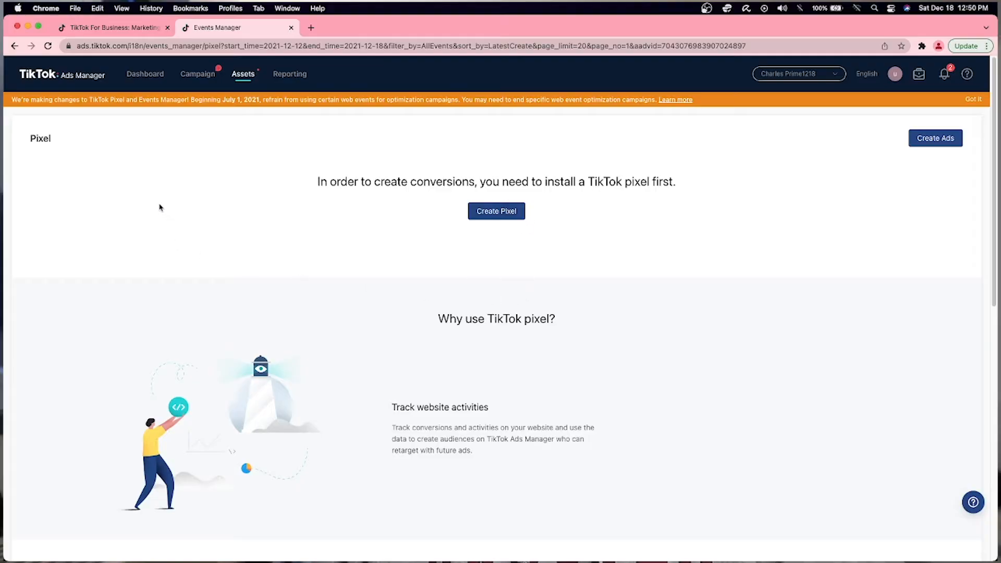
- Start creating a website pixel in Events Manager and name it Student-SignUp
mouse_move(243, 73)
left_click(229, 99)
left_click(508, 216)
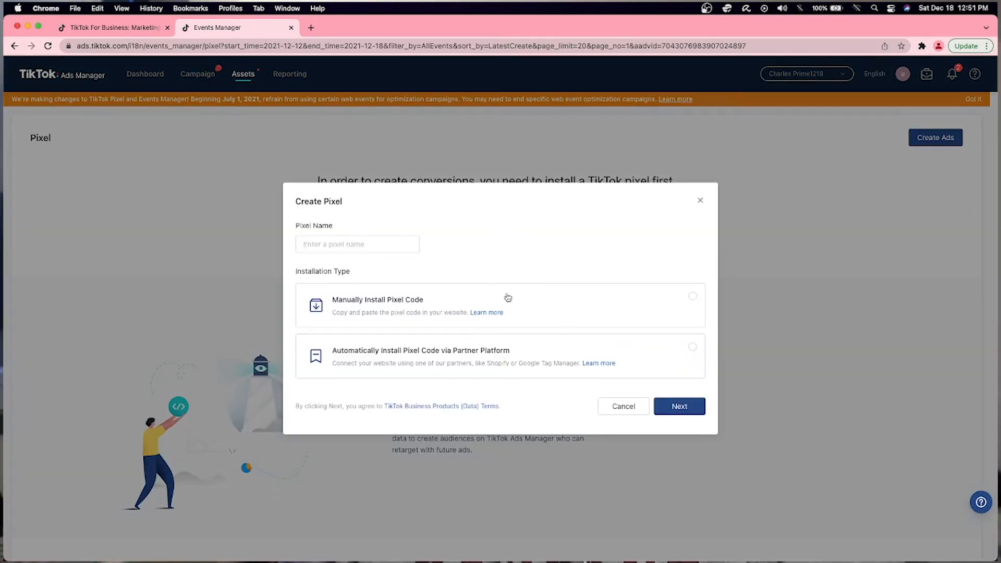
left_click(396, 248)
type("Student-SignUp")
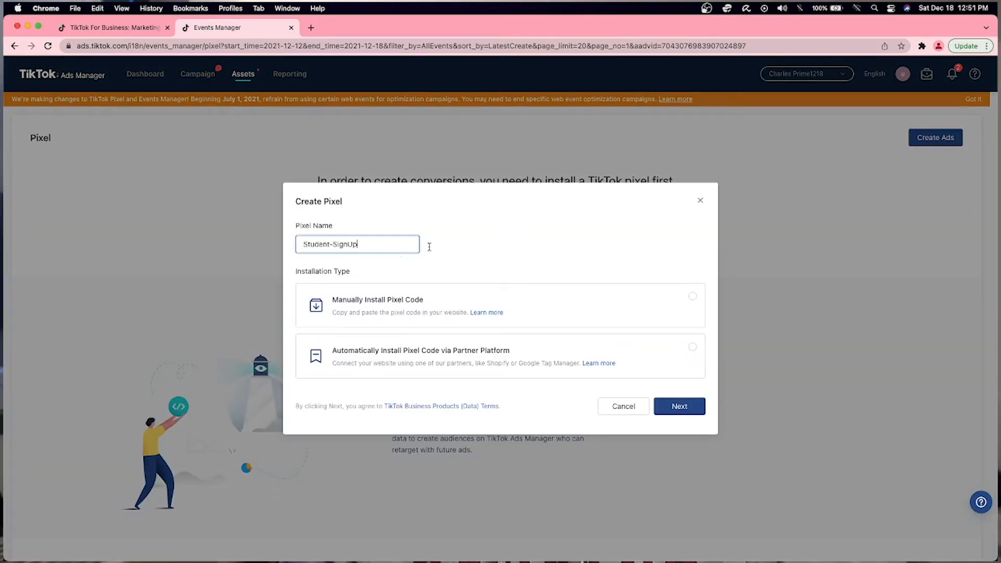
- Set the pixel's installation type to Manually Install Pixel Code and continue to the events setup mode
left_click(611, 359)
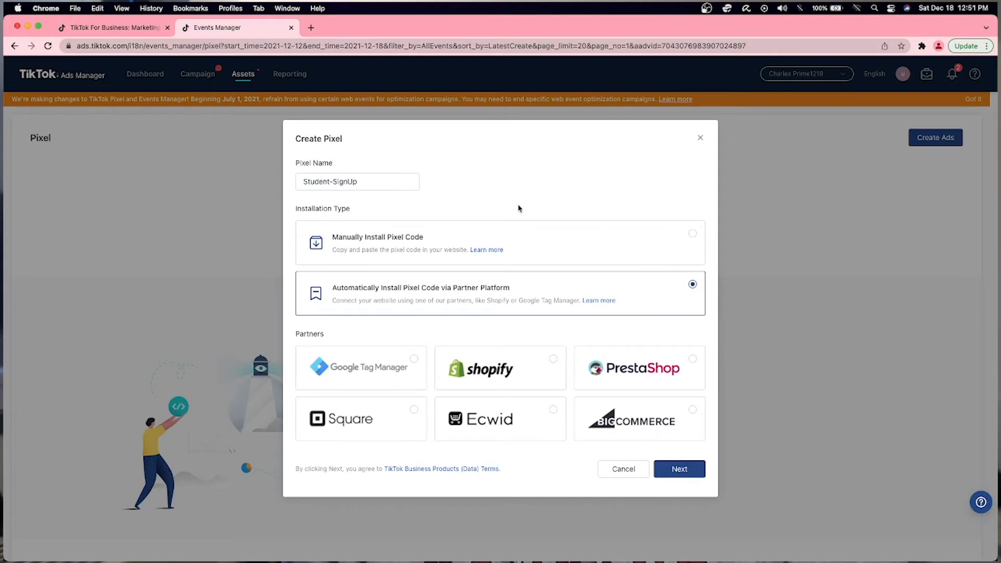
left_click(402, 384)
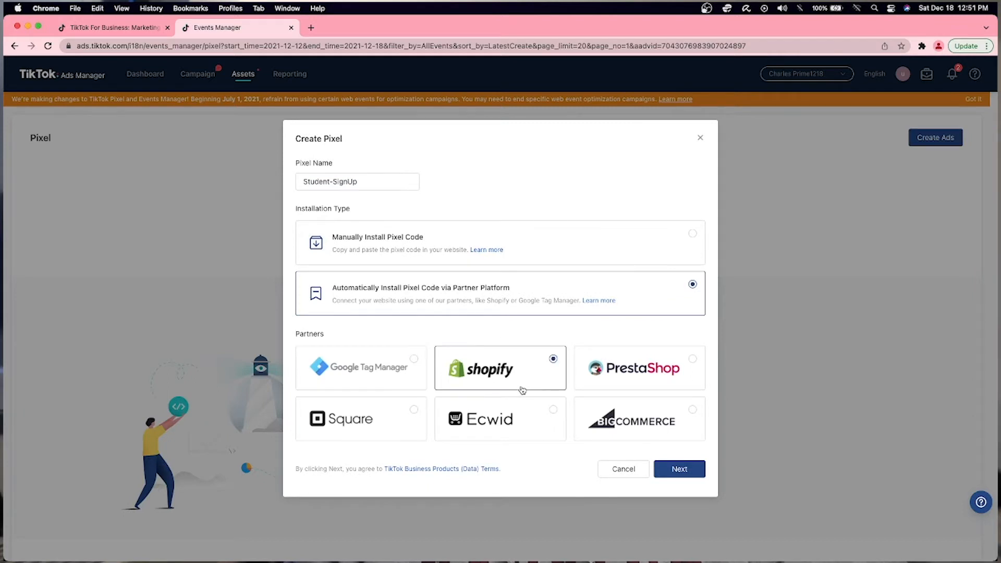
left_click(574, 241)
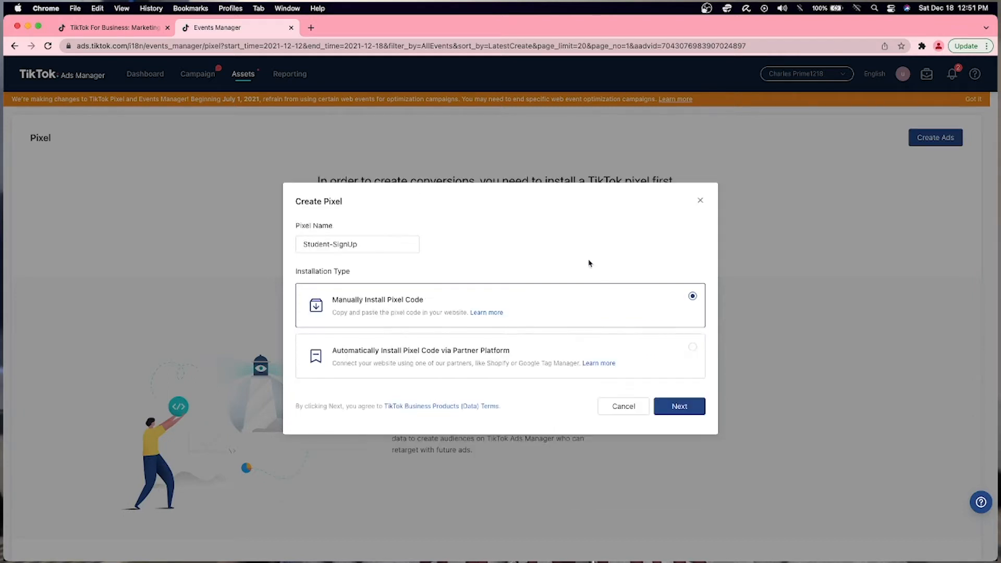
left_click(681, 407)
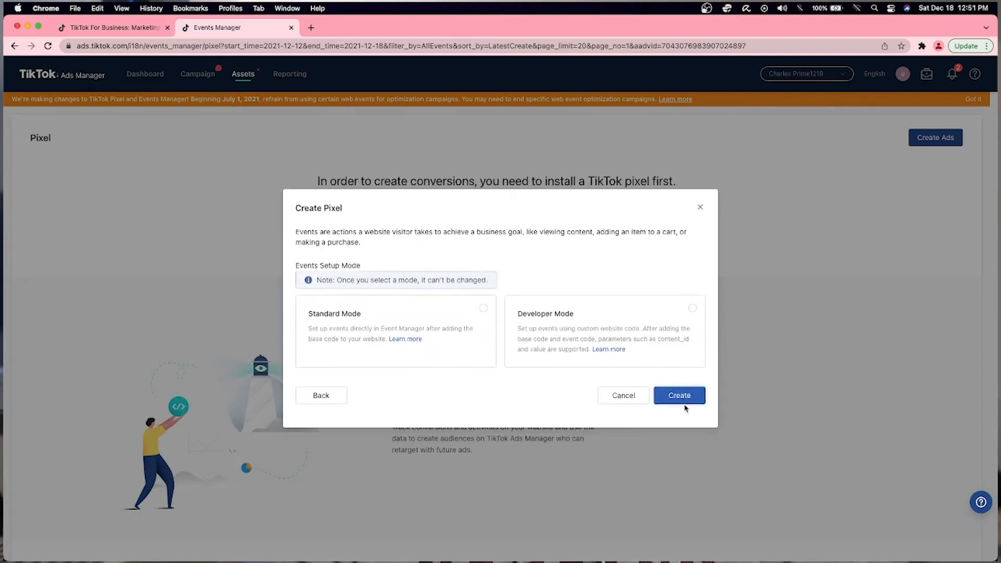
- Choose Standard Mode for the events setup and create the pixel
left_click_drag(527, 328, 610, 349)
left_click(475, 339)
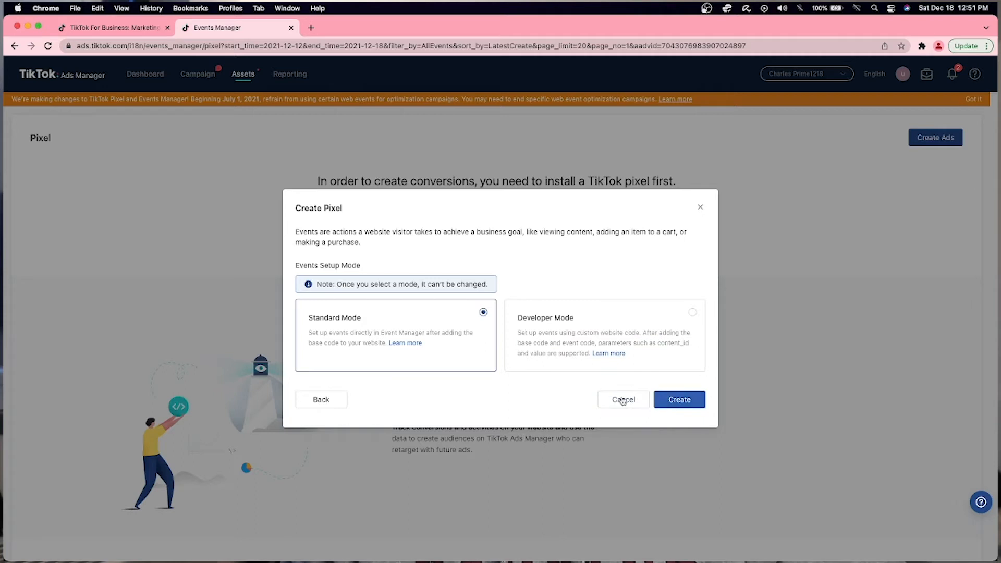
left_click(696, 401)
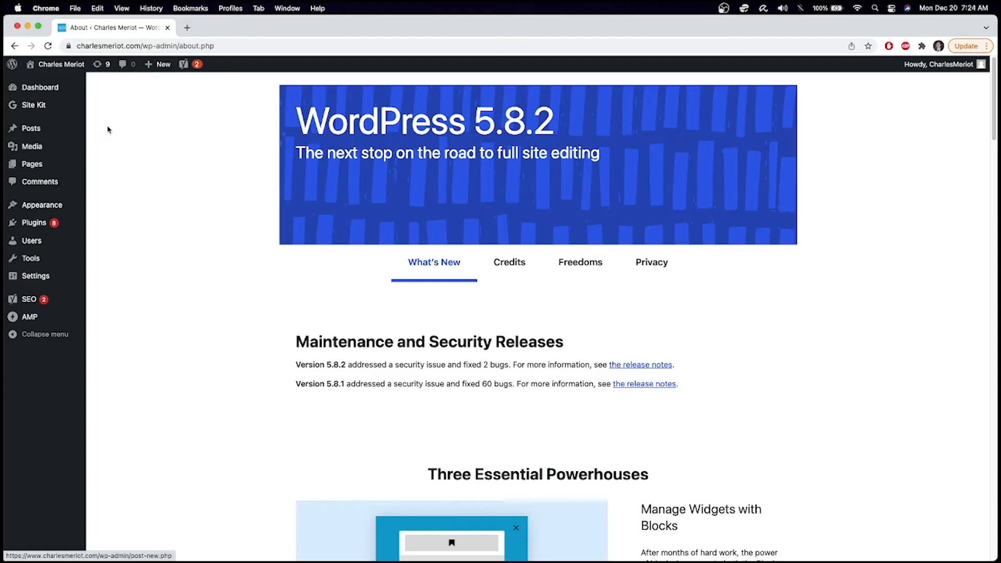
- In the WordPress admin, open the Astra theme's Theme Header file (header.php) in the theme editor
mouse_move(62, 208)
left_click(129, 282)
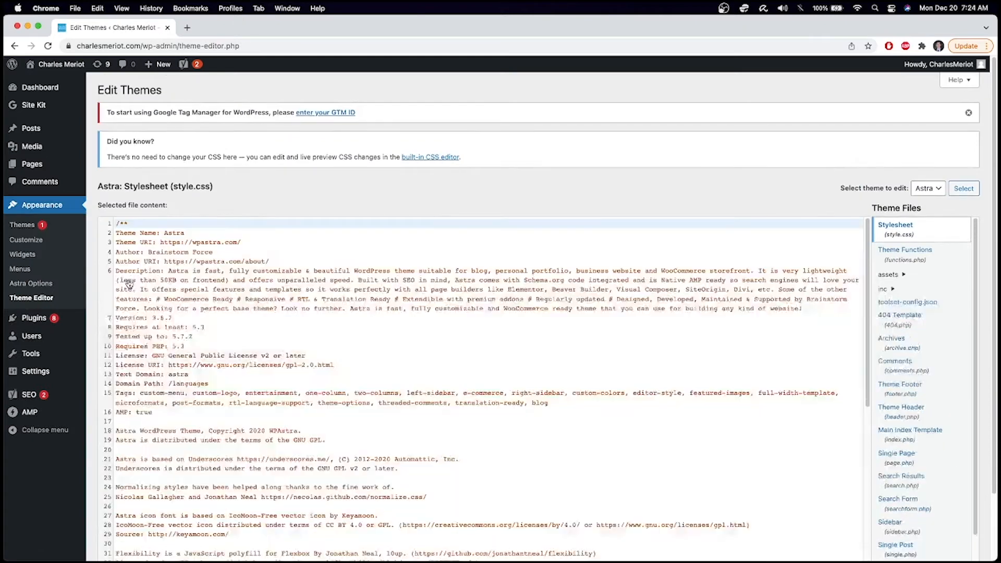
left_click(934, 412)
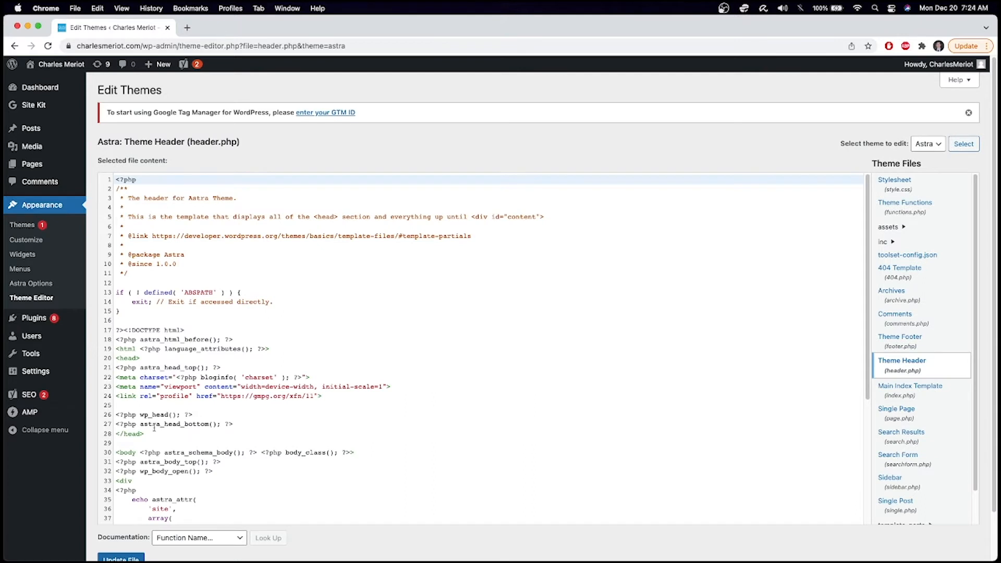
- Paste the copied TikTok pixel script on a new line just before the closing head tag and update the file
left_click(154, 430)
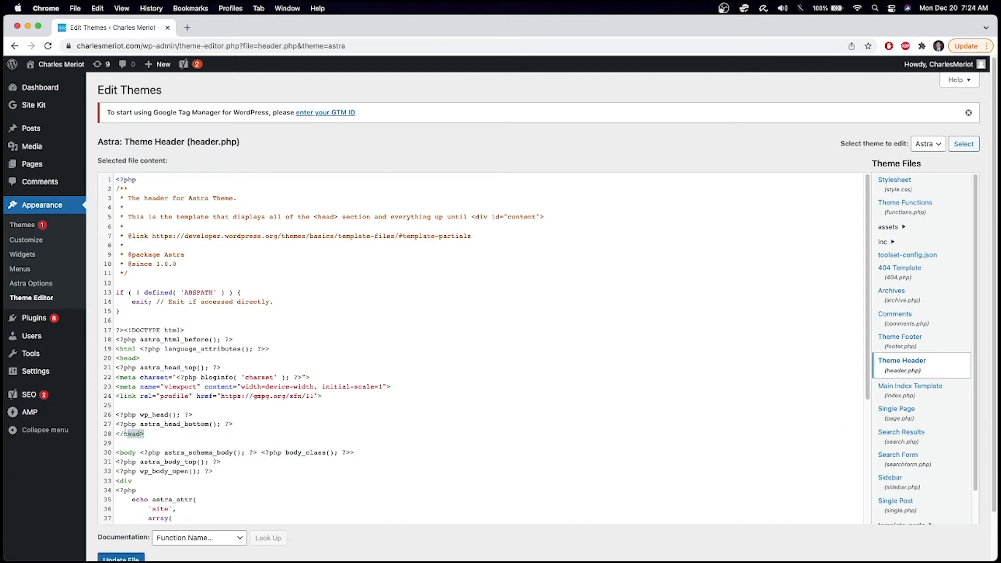
left_click(296, 424)
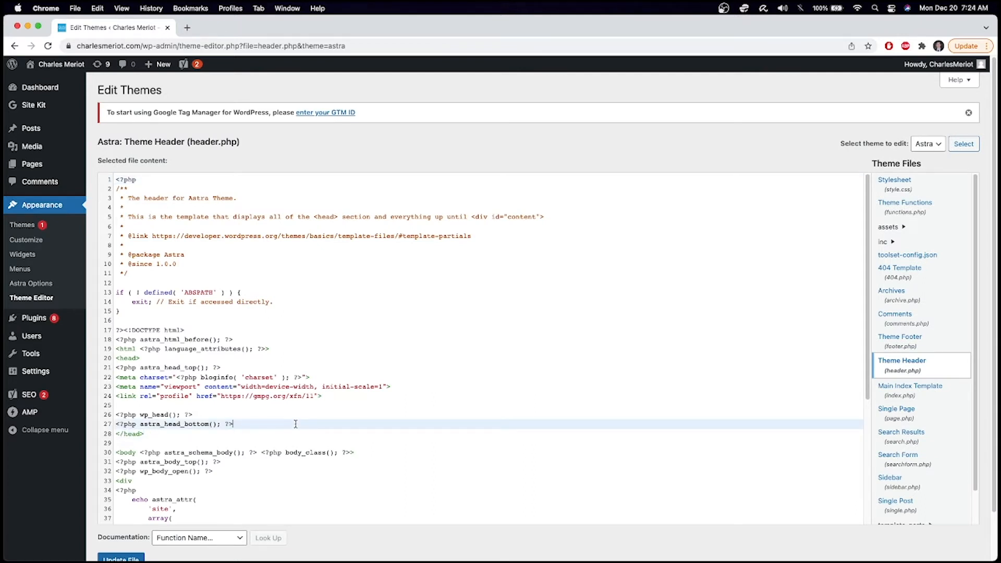
key("Return")
key("cmd+v")
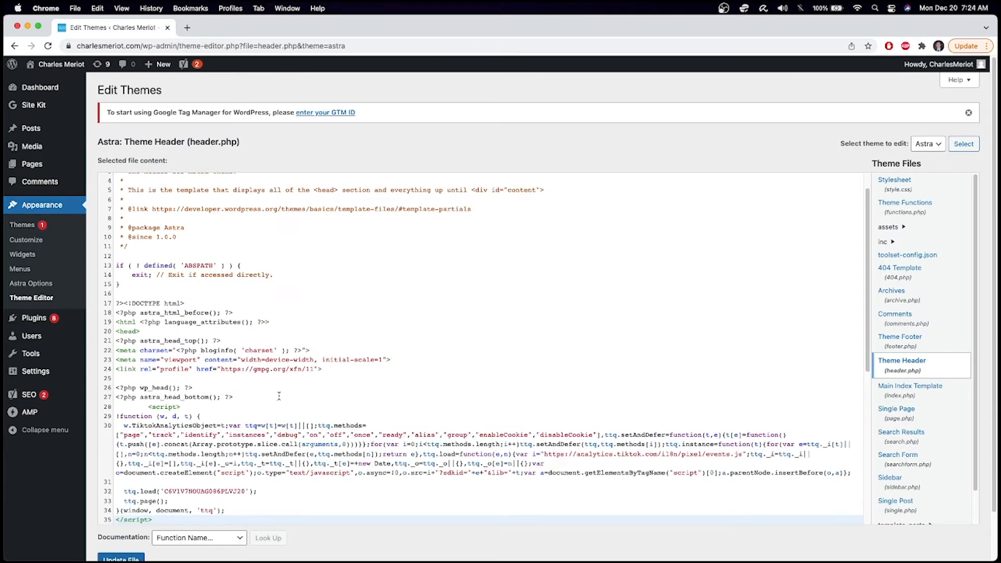
scroll(131, 501, "down", 5)
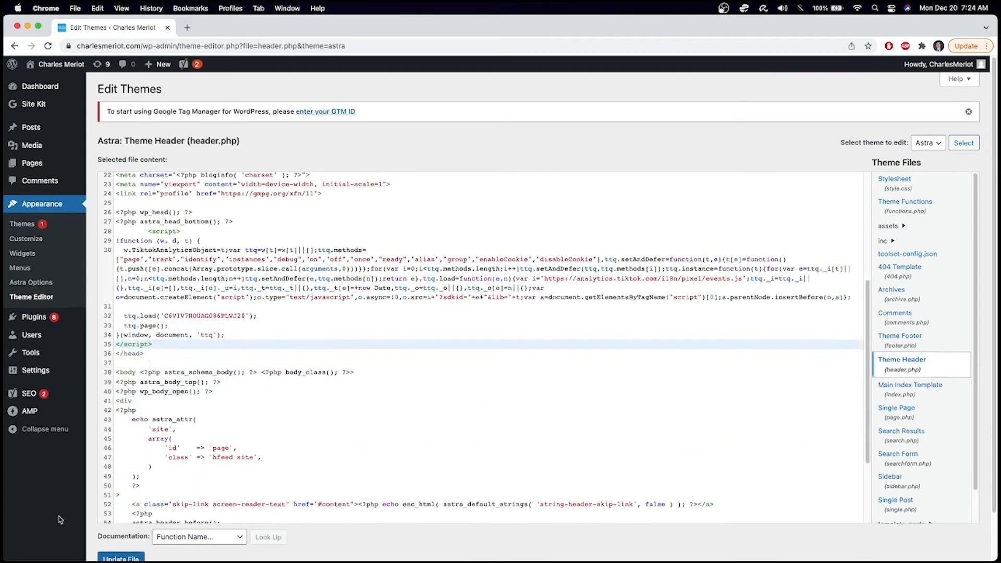
scroll(60, 520, "down", 2)
left_click(121, 509)
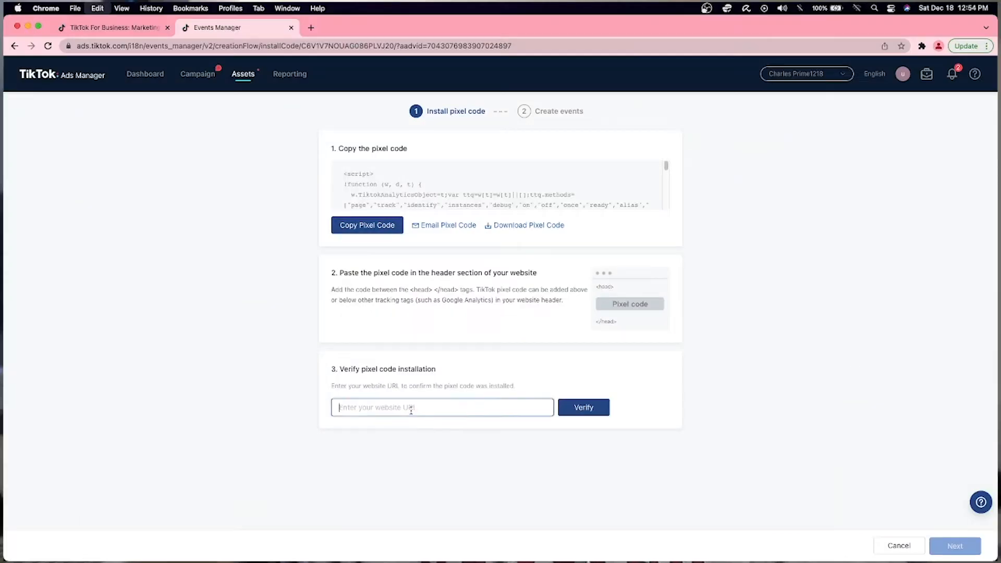
- In TikTok Events Manager, verify the pixel code installation with the website's URL and continue to event creation
type("https://www.charlesmeriot.com/")
left_click(584, 407)
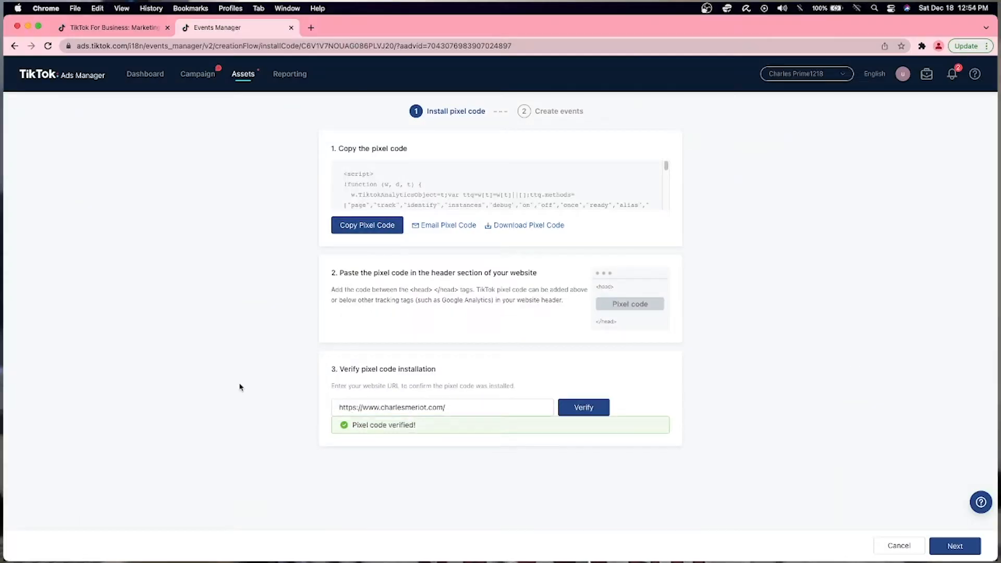
left_click(952, 545)
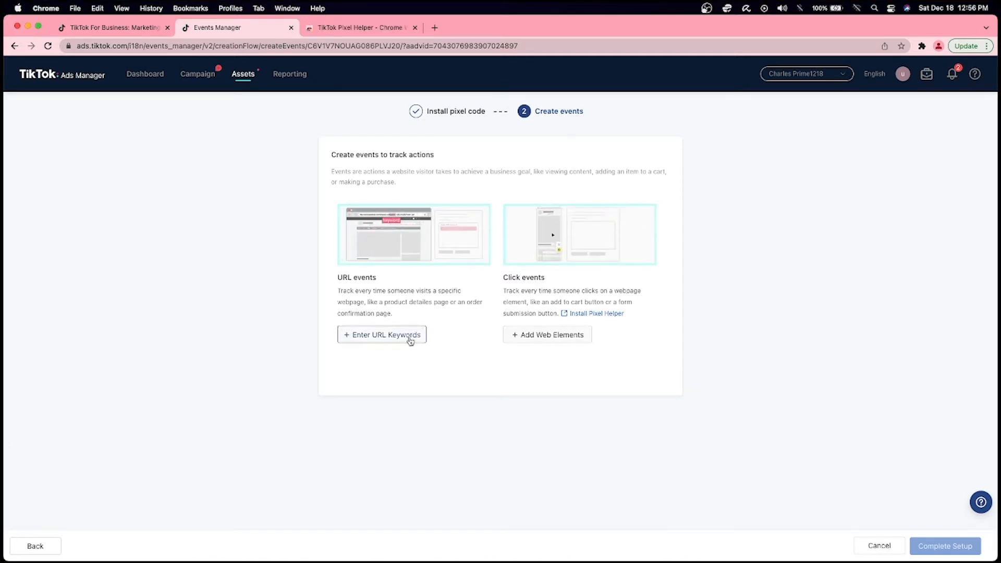
left_click(410, 341)
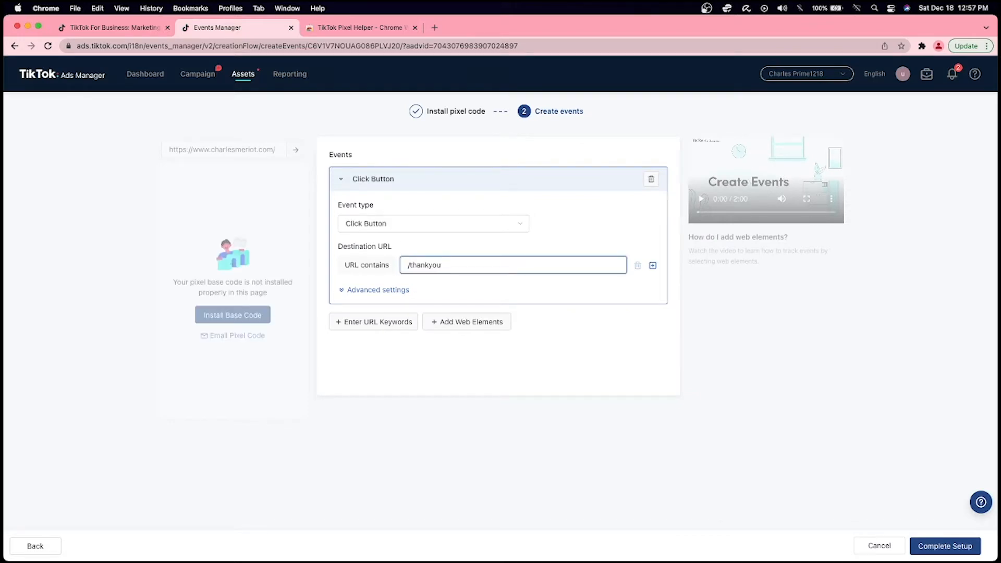
left_click(399, 290)
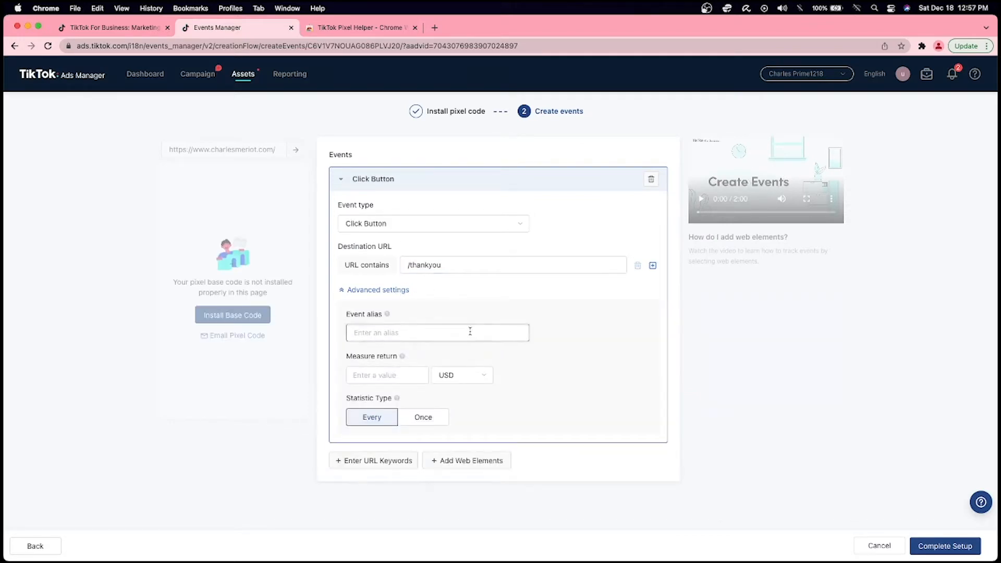
left_click_drag(467, 267, 333, 261)
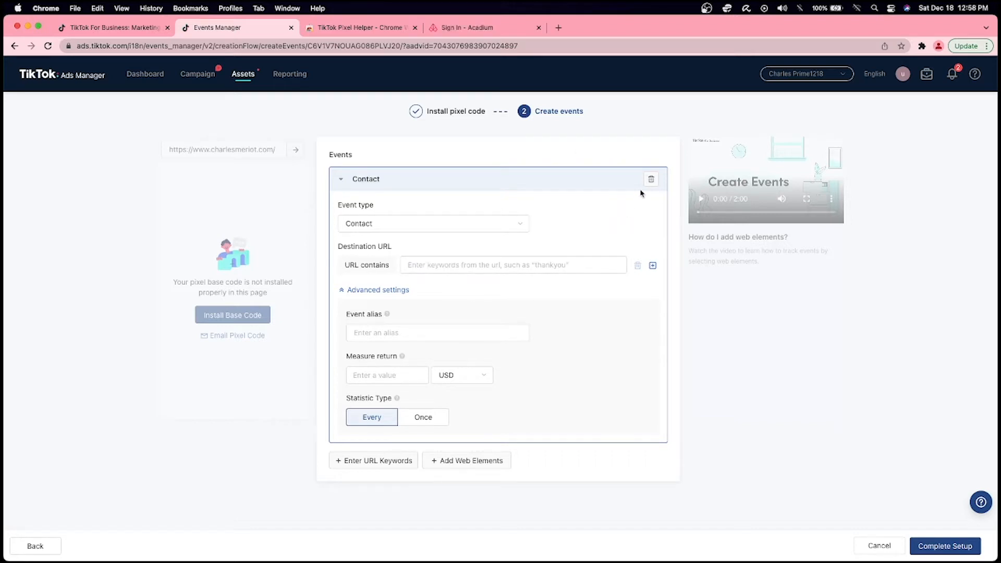
left_click(651, 179)
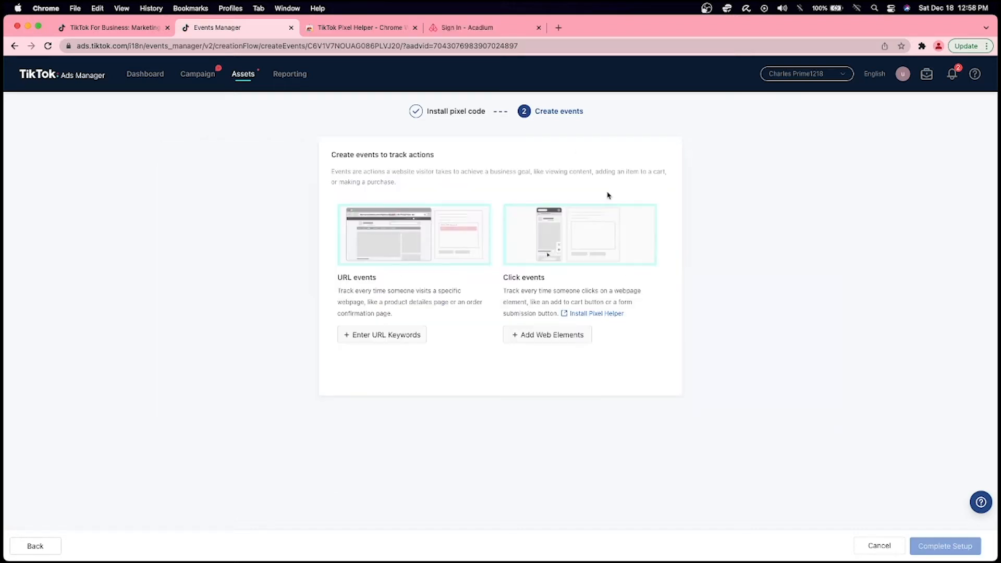
left_click(542, 240)
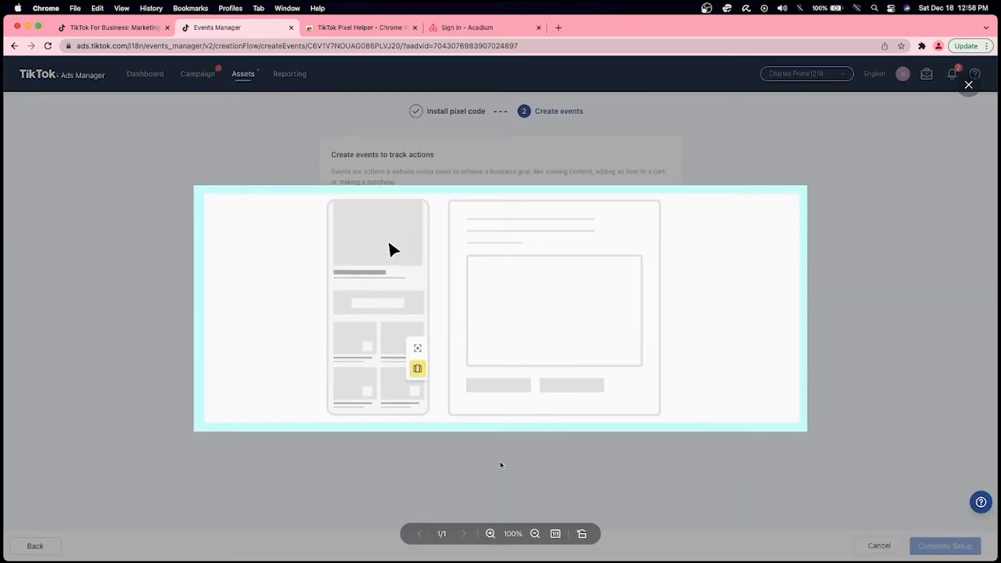
left_click(528, 462)
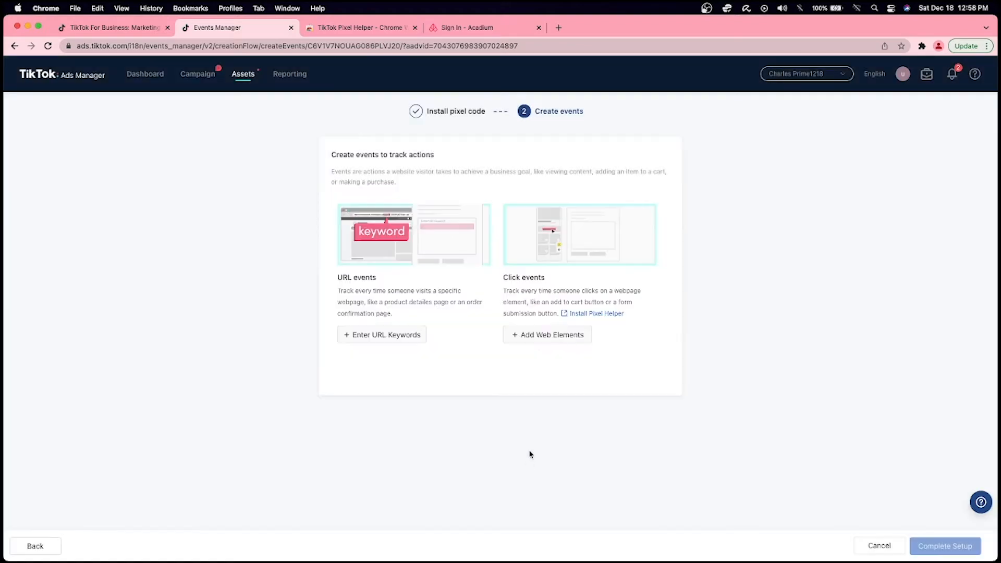
- Add a web-element click event and assign the hamburger menu button in the site preview as its tracked element
left_click(547, 334)
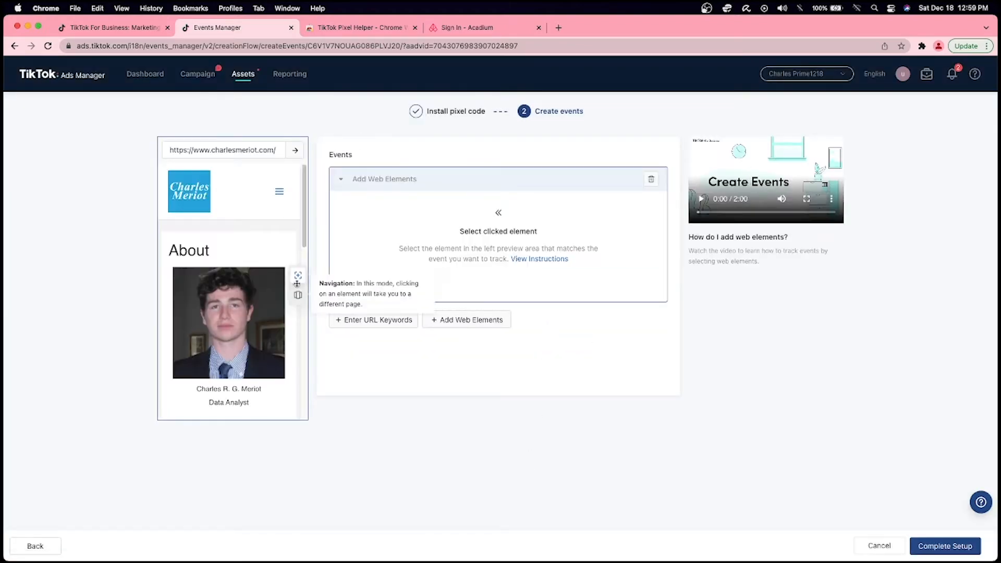
scroll(266, 288, "down", 10)
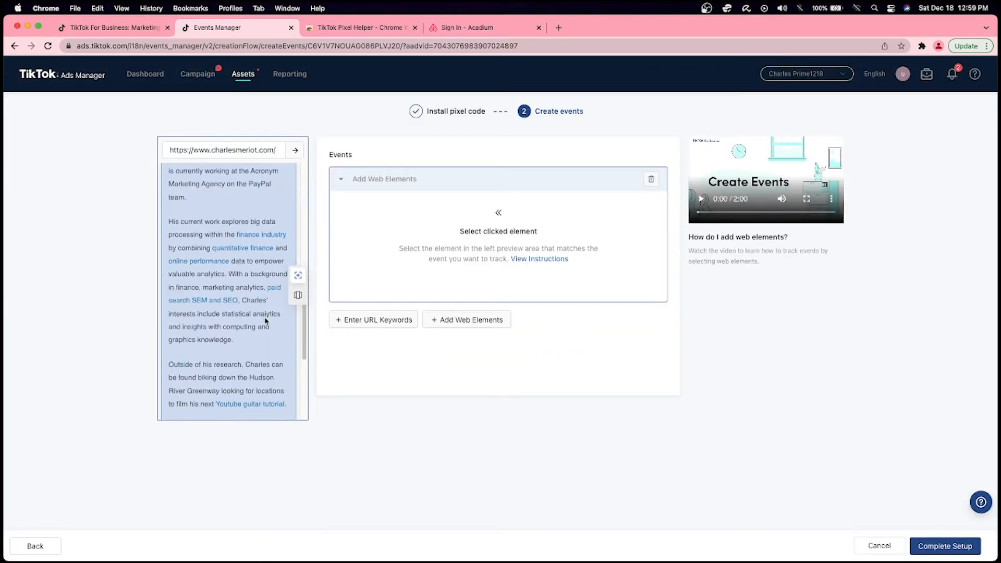
scroll(270, 298, "up", 10)
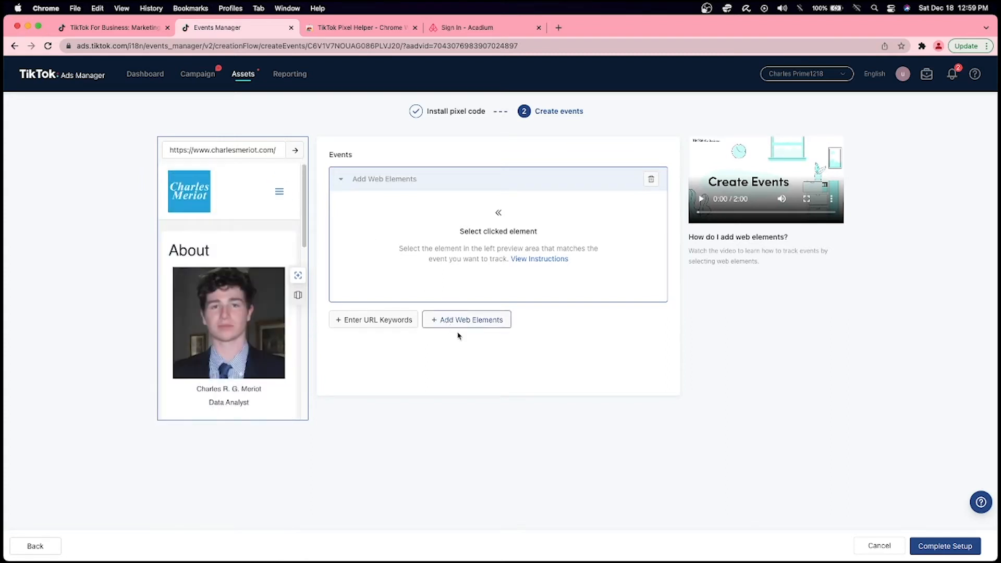
left_click(281, 196)
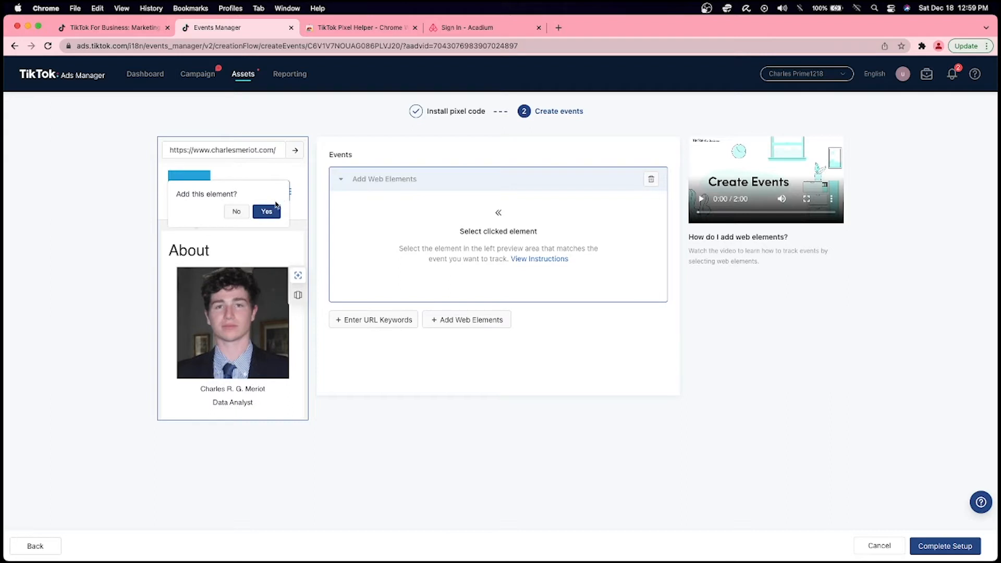
left_click(274, 213)
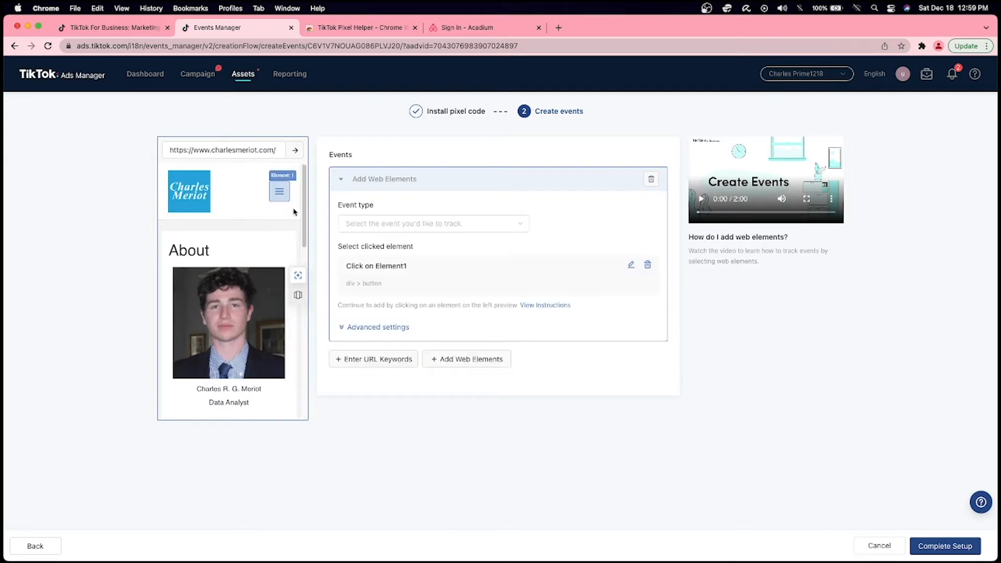
left_click_drag(346, 267, 416, 268)
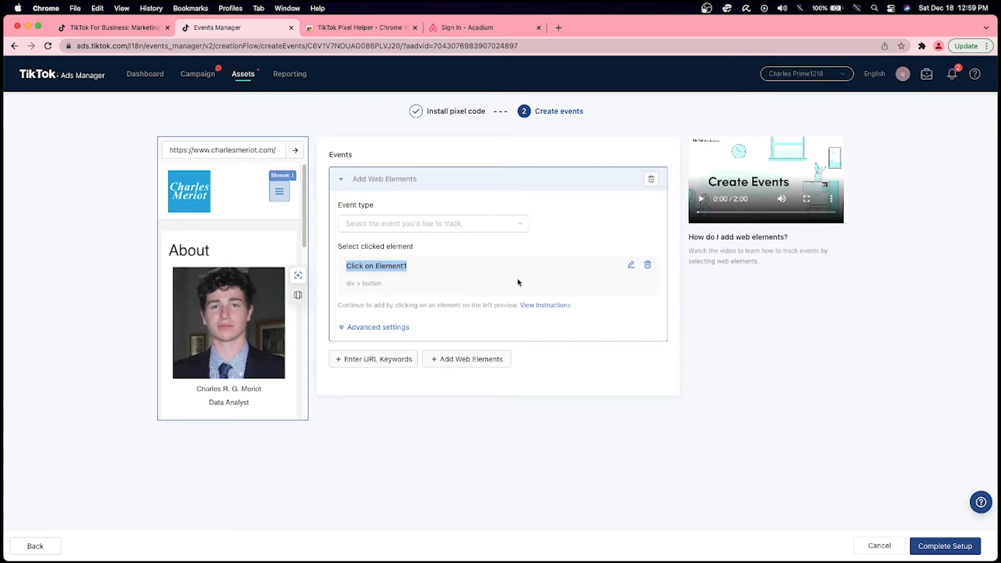
- Add a second web-element click event and assign the site logo in the preview as its tracked element
left_click(444, 360)
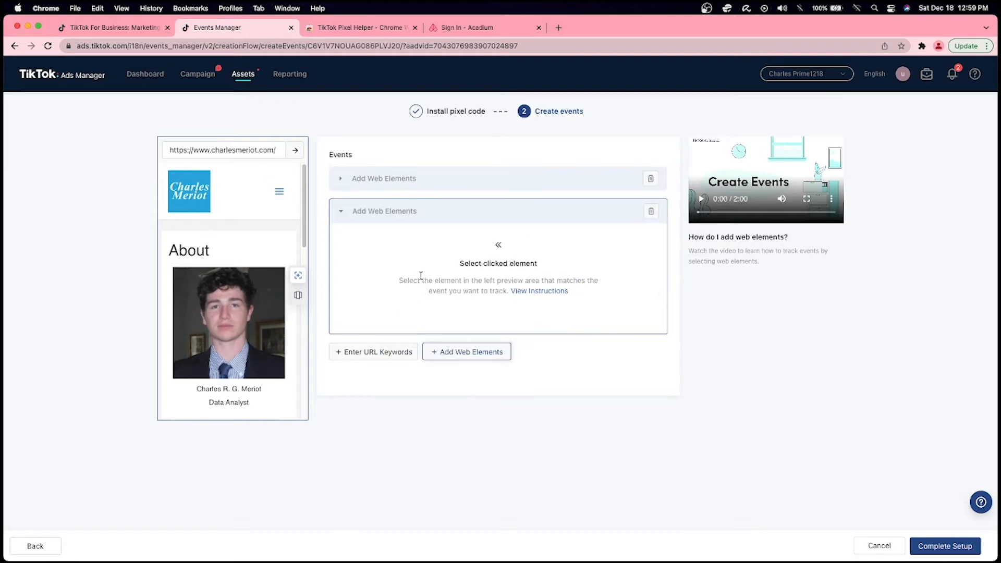
left_click(195, 203)
left_click(265, 200)
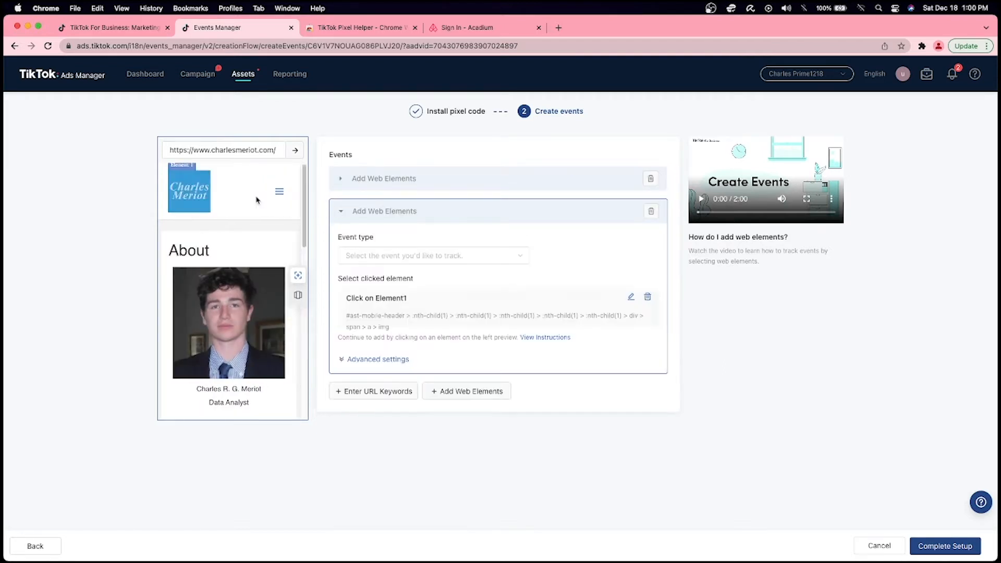
- Set the logo click event's type to Subscribe and the hamburger menu event's type to Click Button
left_click(429, 257)
scroll(433, 328, "down", 5)
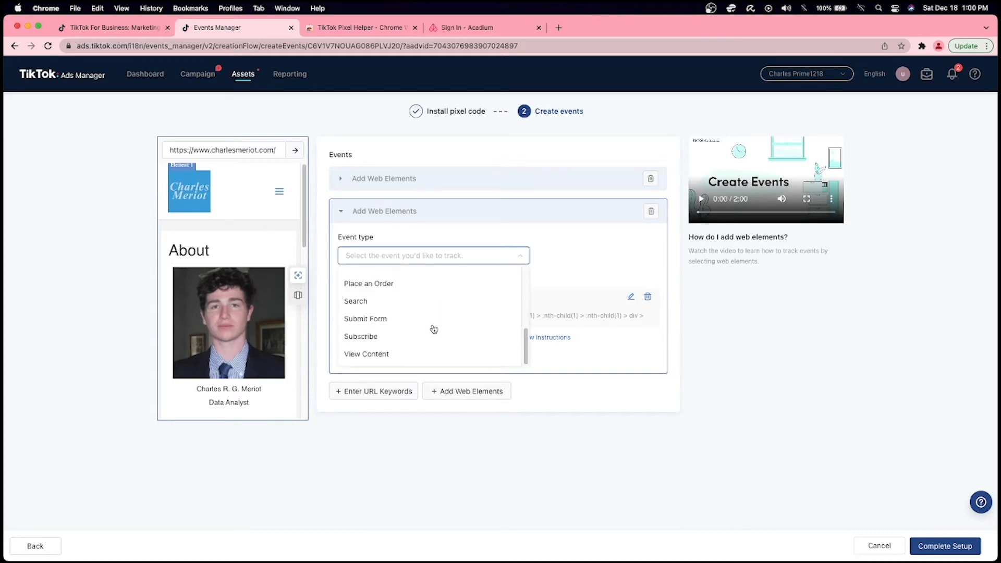
left_click(391, 336)
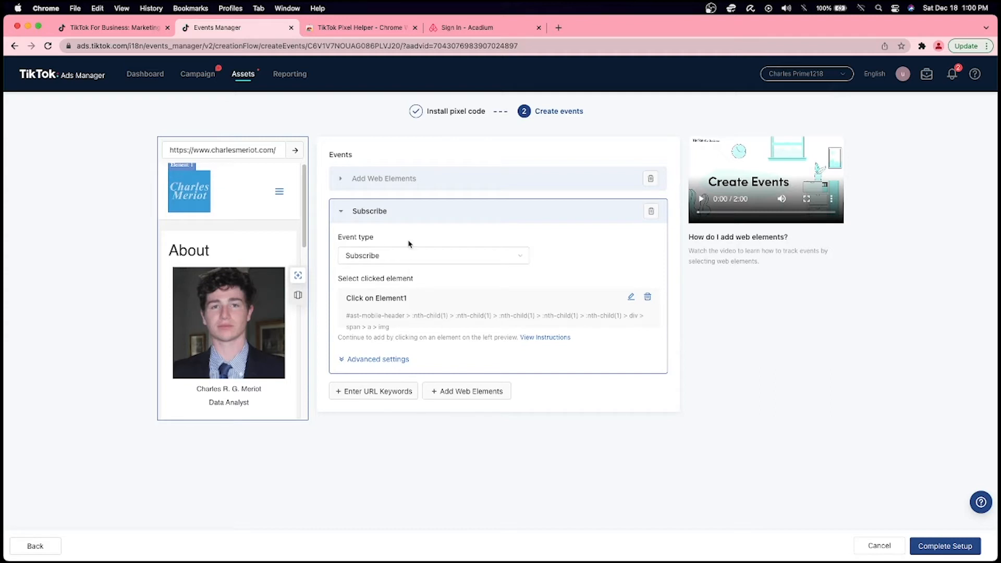
left_click(412, 180)
left_click(417, 225)
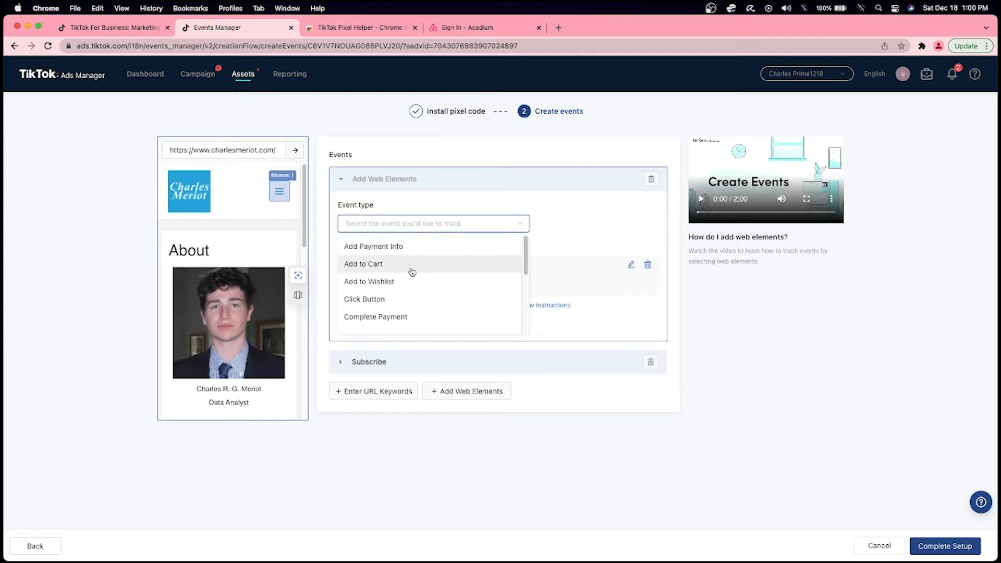
left_click(405, 302)
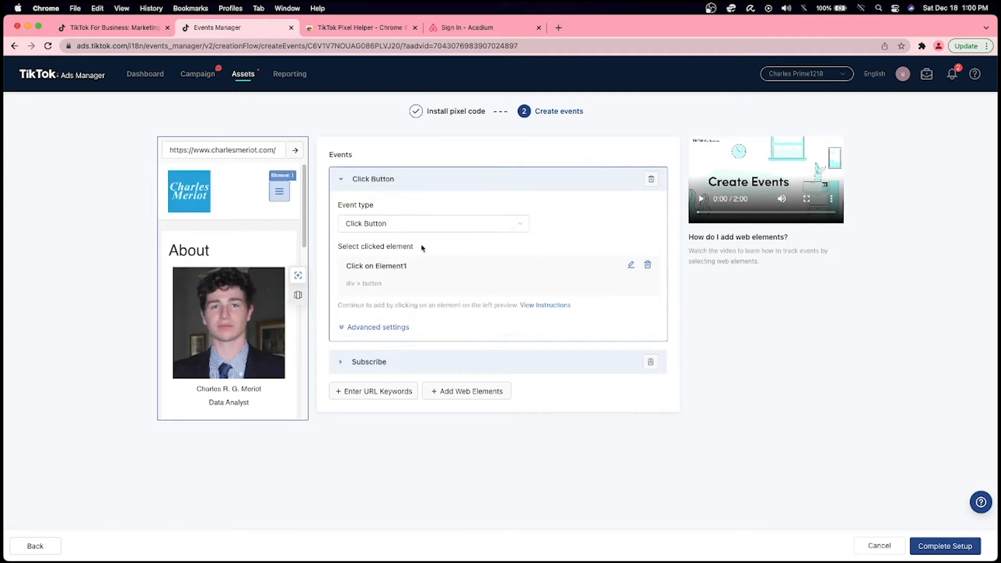
left_click(341, 179)
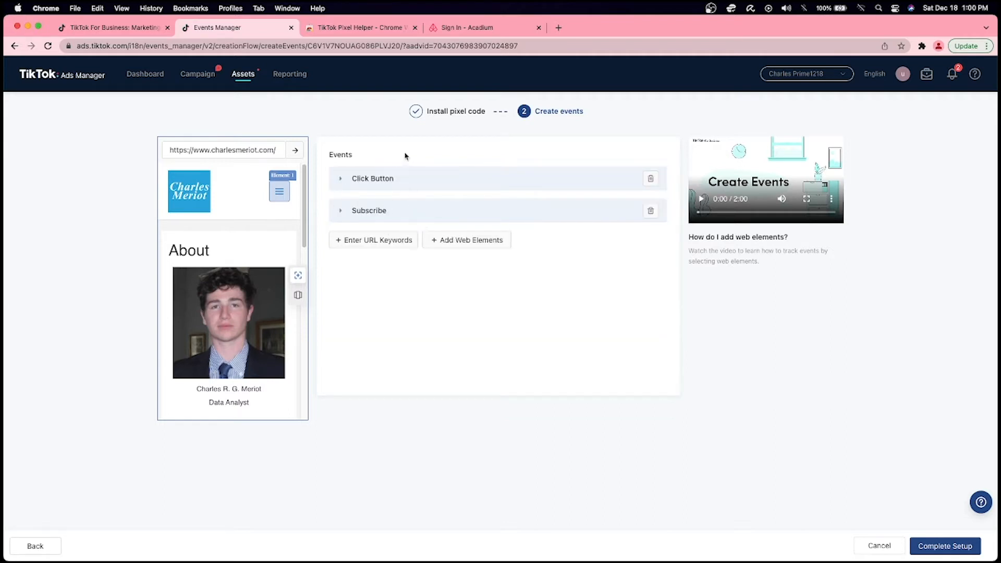
- Complete the event setup and view the pixel's attributed and total event funnel statistics
left_click(937, 549)
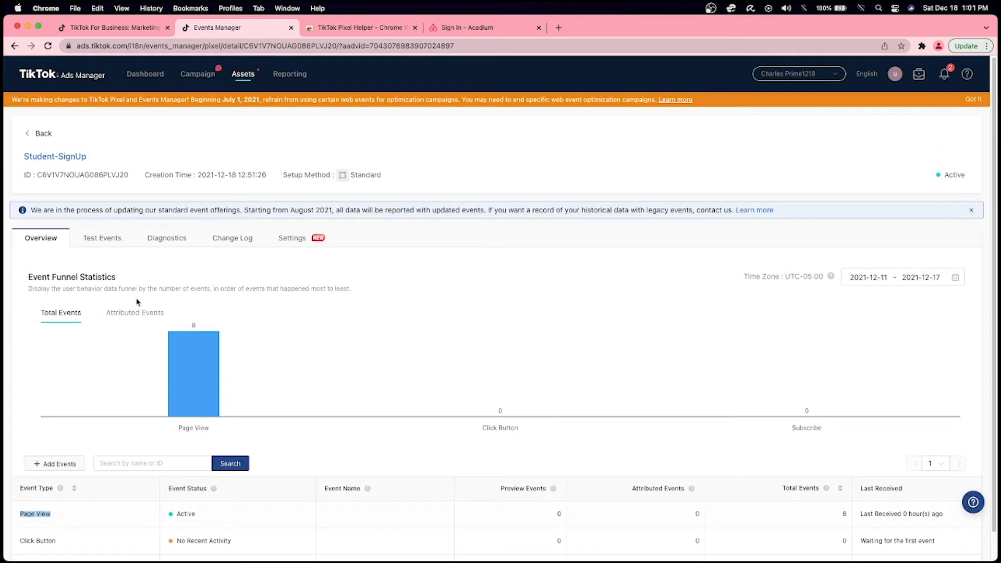
left_click(139, 311)
left_click(83, 314)
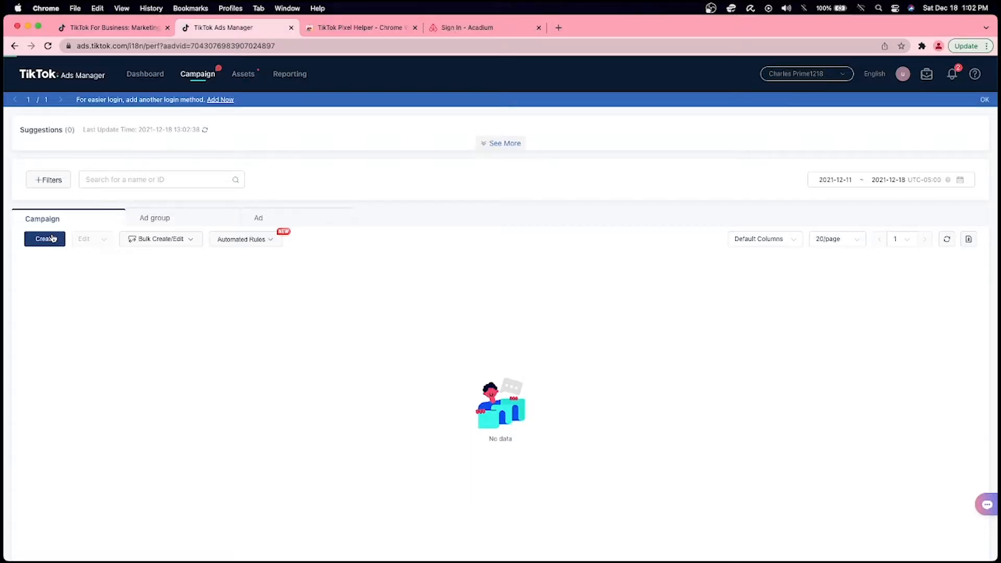
- Start creating a new ad campaign and resume it from the last edits
left_click(52, 238)
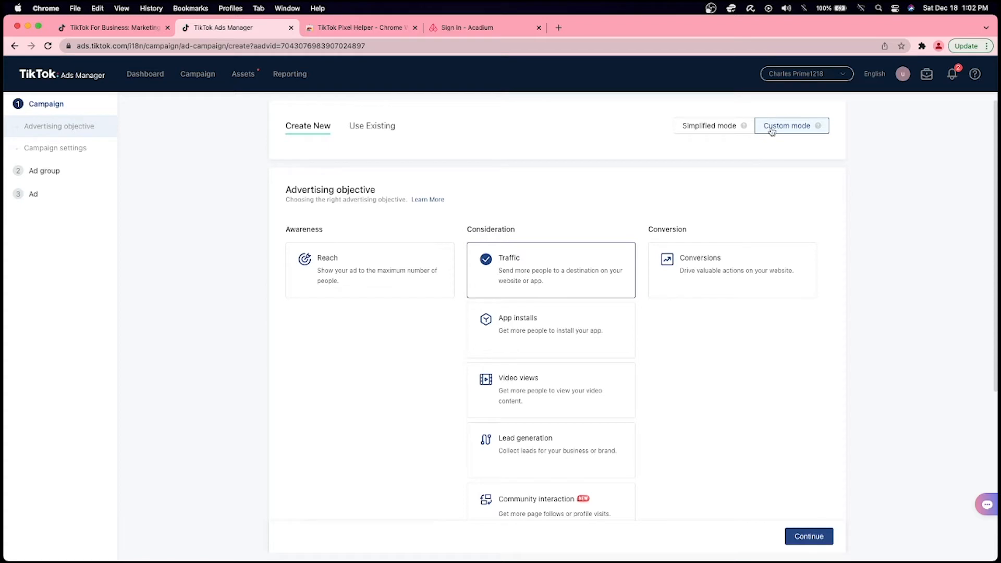
mouse_move(818, 130)
left_click(385, 293)
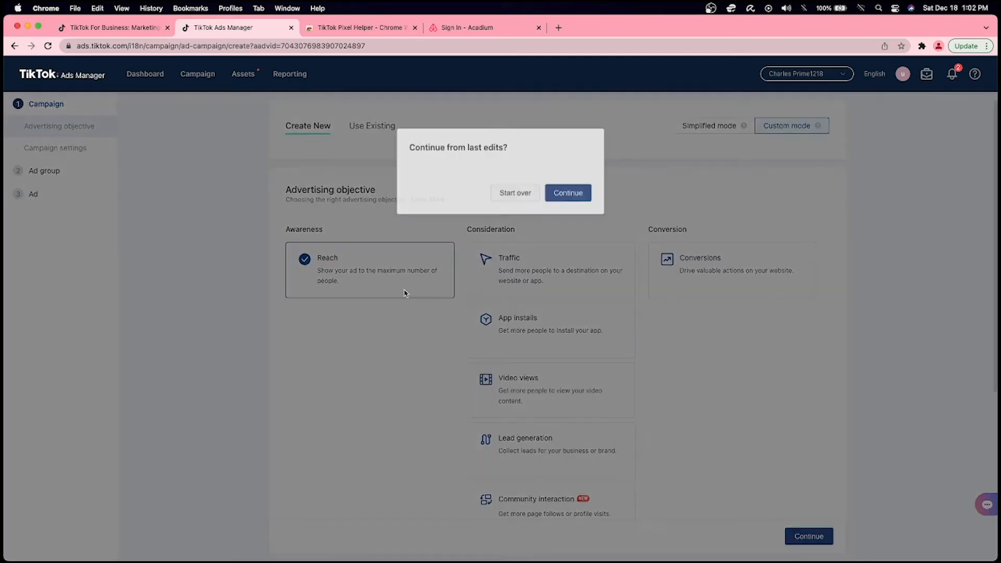
left_click(561, 199)
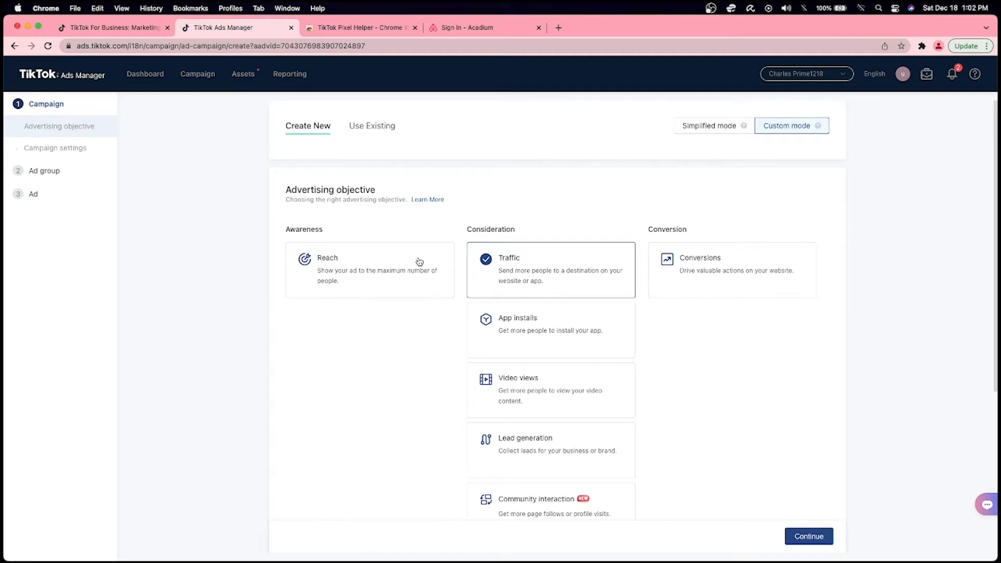
- Examine the available advertising objectives across Awareness, Consideration and Conversion
scroll(548, 307, "down", 1)
scroll(549, 308, "down", 3)
scroll(374, 214, "up", 2)
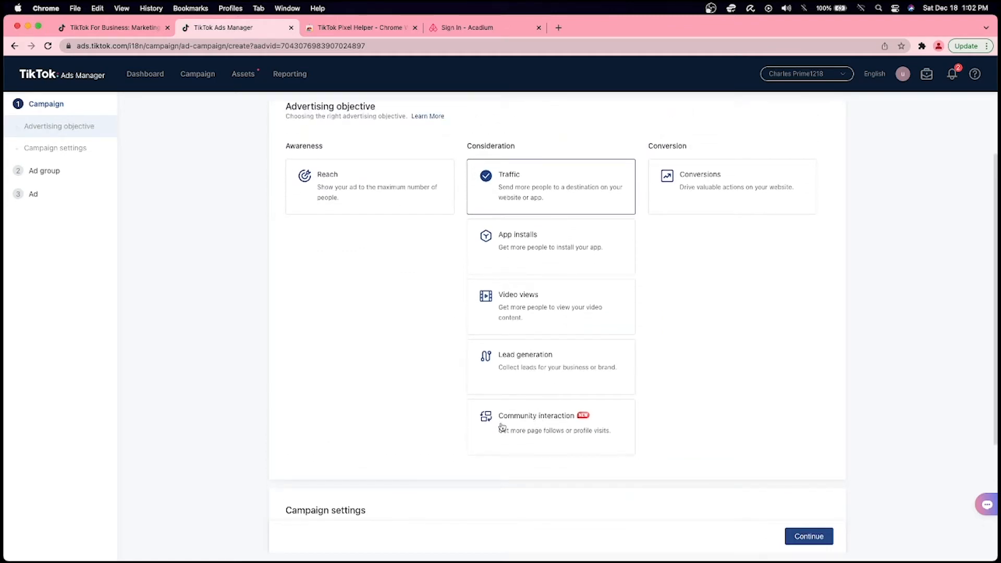
scroll(612, 420, "down", 1)
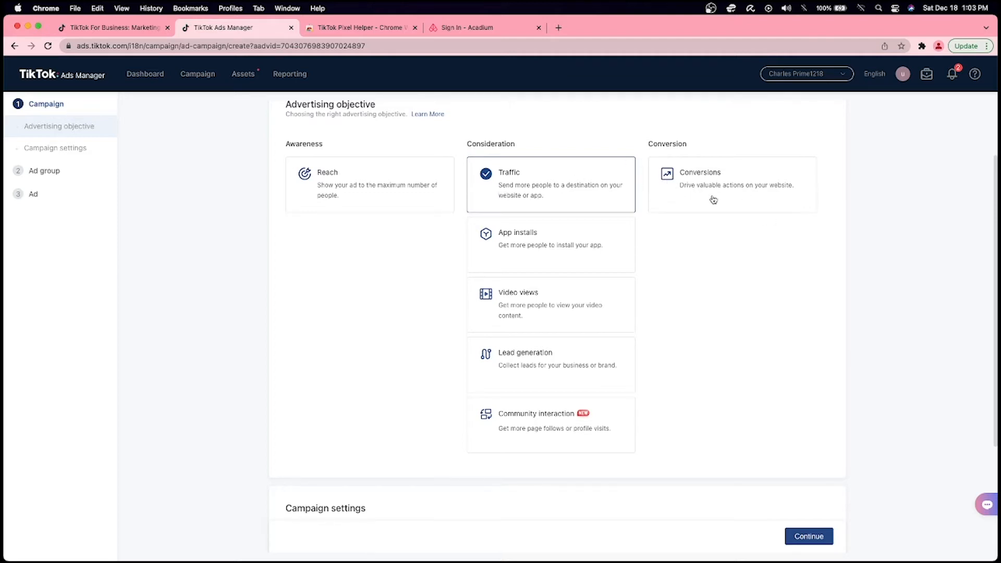
left_click_drag(673, 192, 784, 201)
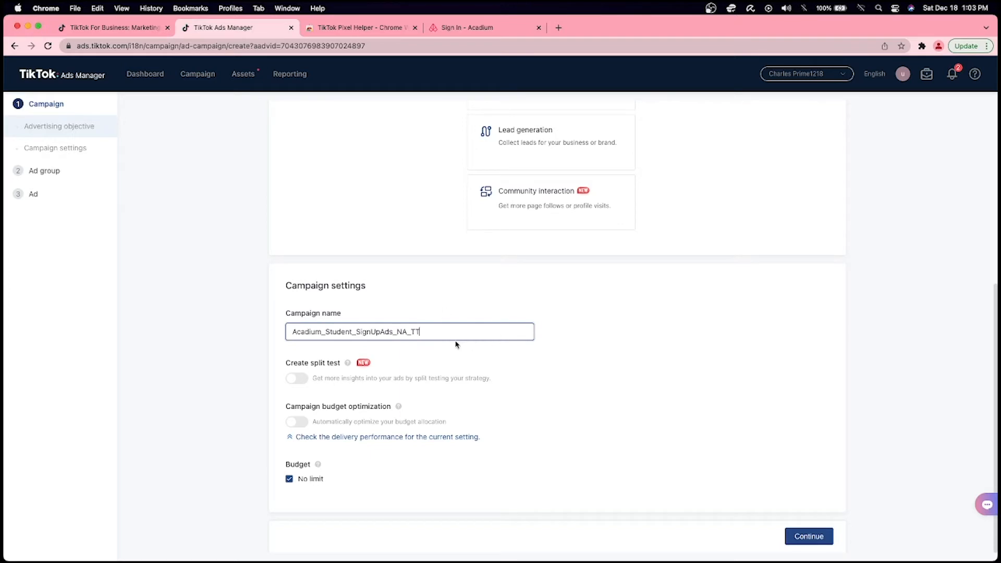
- Try campaign budget optimization and view its delivery performance comparison
mouse_move(348, 365)
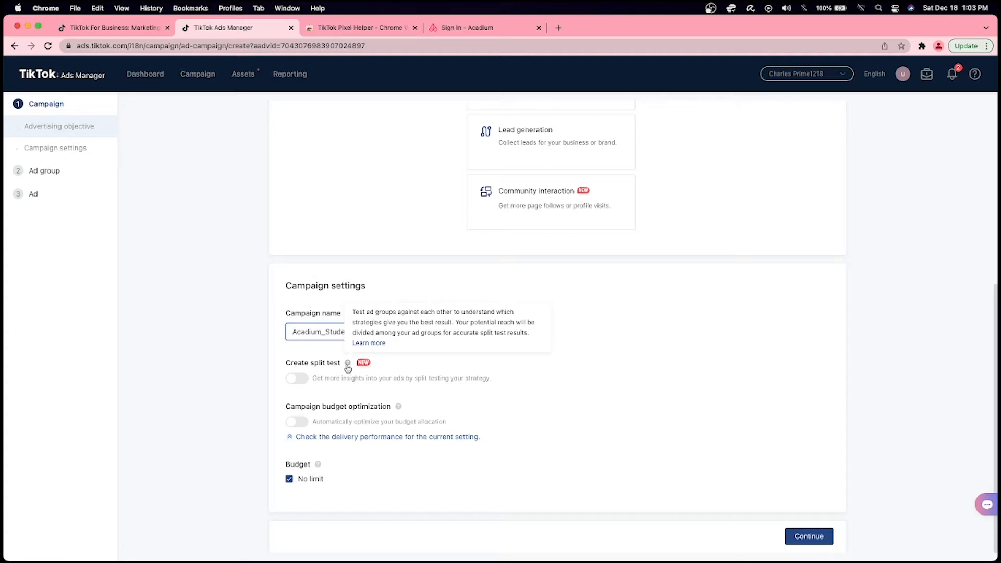
left_click(300, 423)
scroll(301, 427, "down", 1)
scroll(300, 420, "down", 1)
left_click(293, 406)
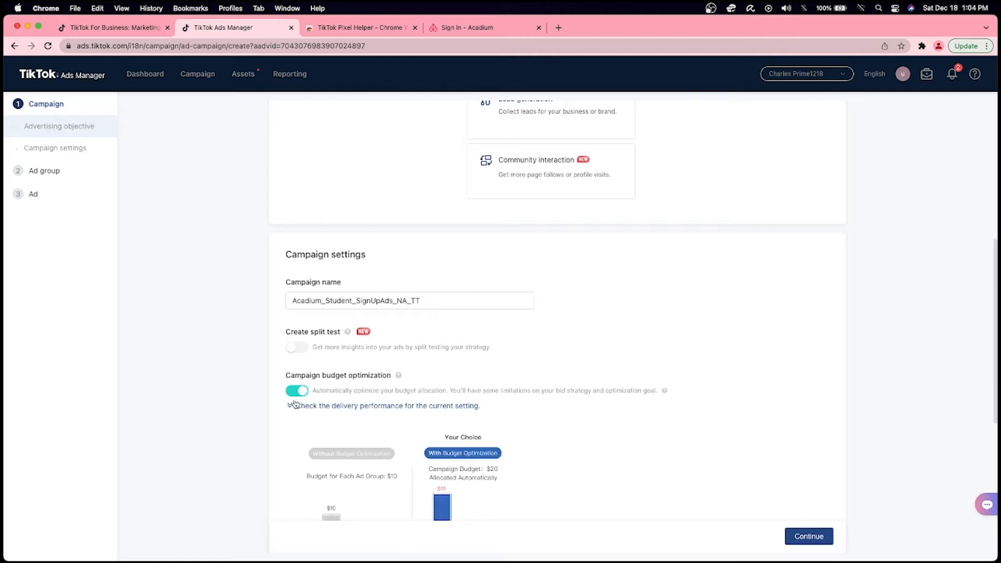
scroll(300, 406, "down", 5)
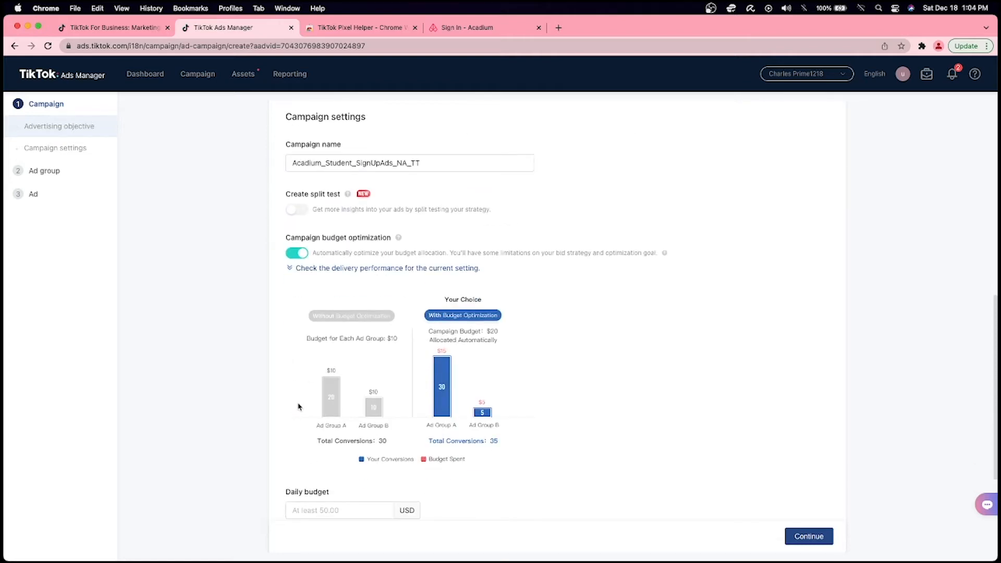
left_click(297, 253)
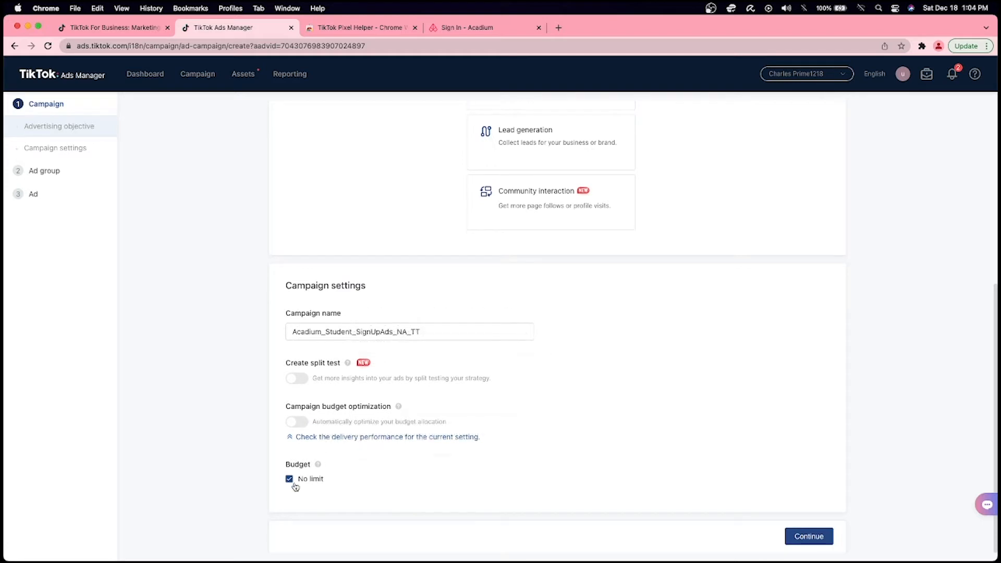
- Remove the campaign's no-limit budget option, enter a budget of 620.00 USD and continue to the ad group setup
left_click(290, 480)
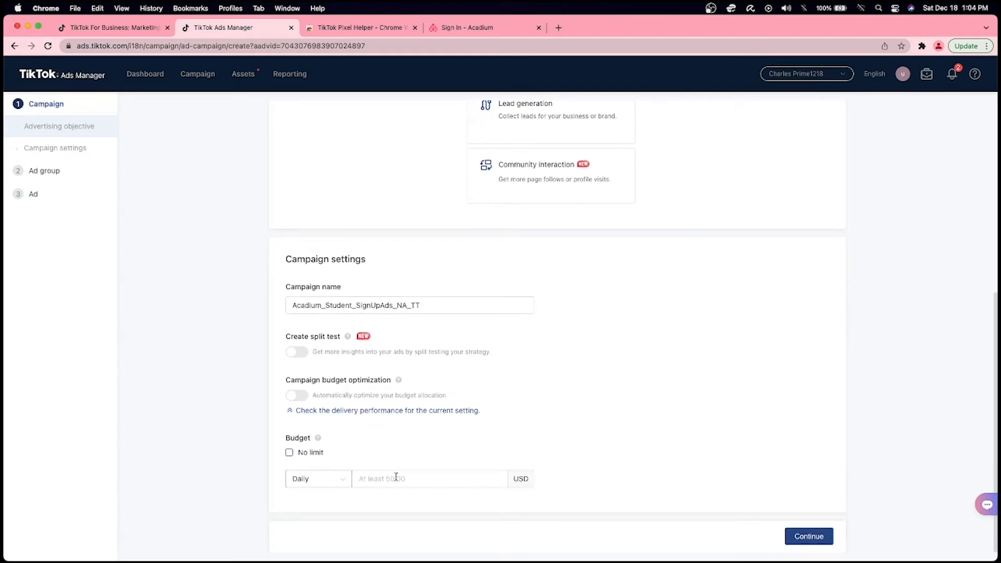
left_click(290, 453)
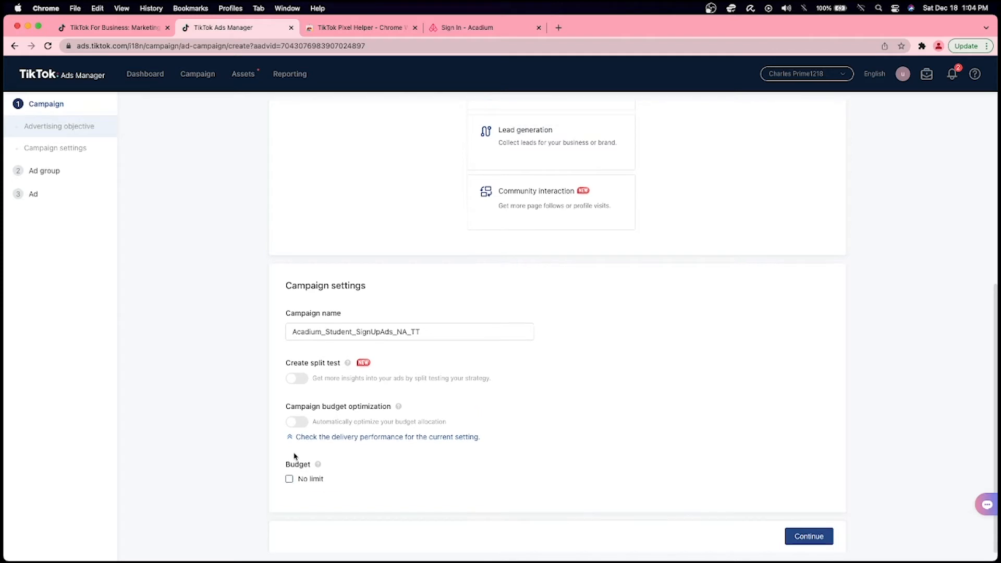
left_click(319, 484)
left_click(400, 476)
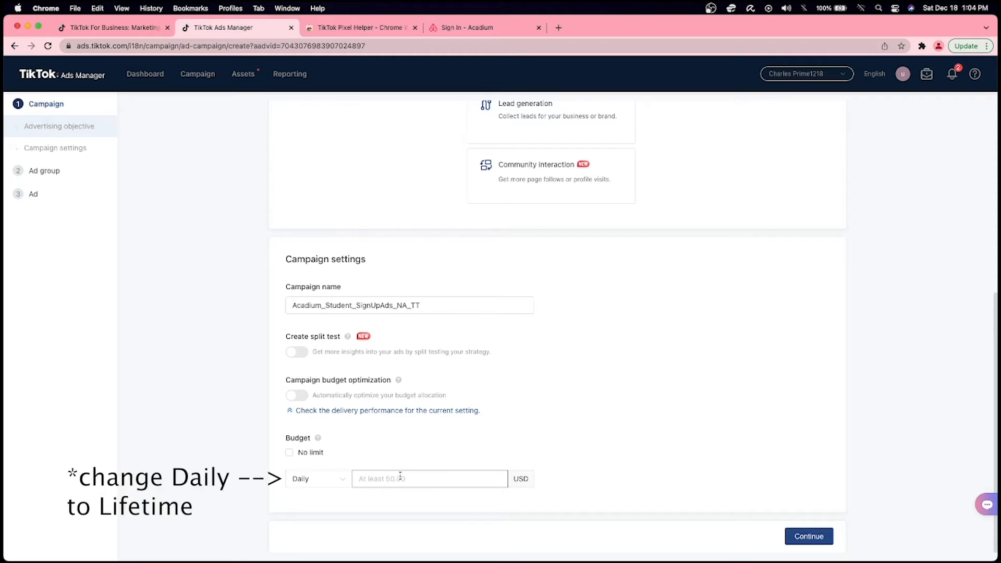
type("620.00")
left_click(567, 483)
left_click_drag(465, 477, 315, 471)
left_click(805, 537)
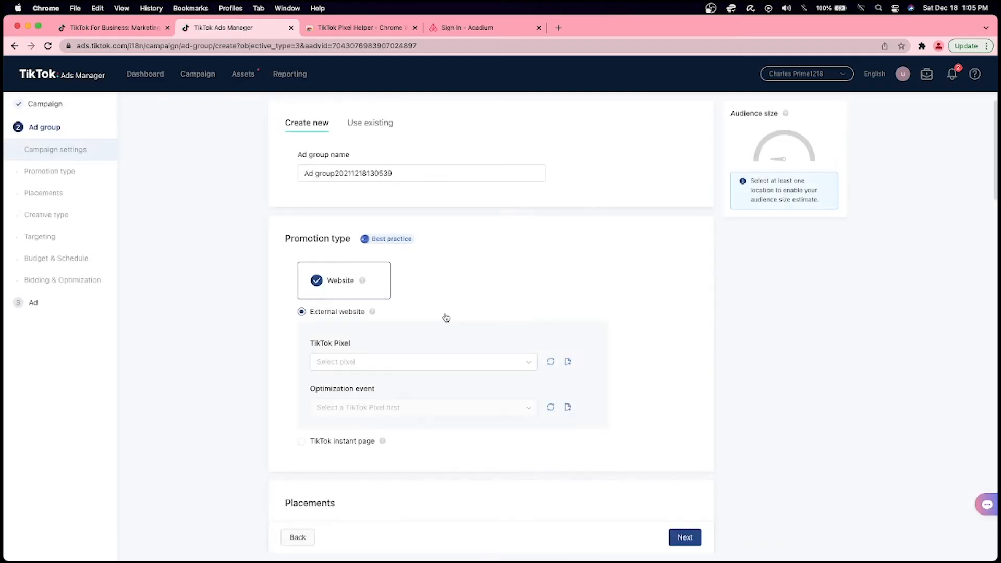
- Name the ad group Student-SU-LowestCost and dismiss the ad credit offer
left_click_drag(421, 180, 339, 166)
type("Student-SU-")
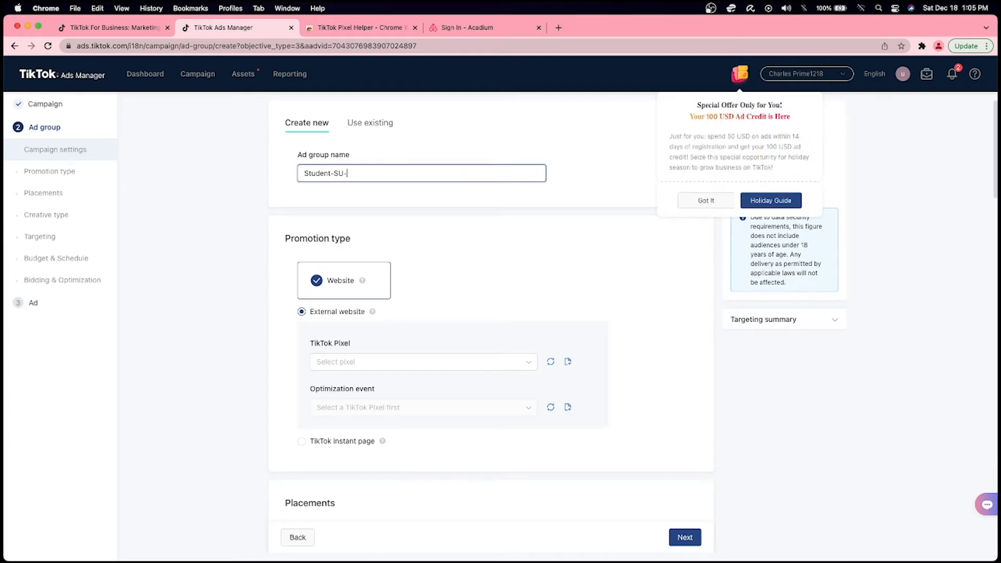
type("Lifetu")
type("estCost")
left_click(684, 200)
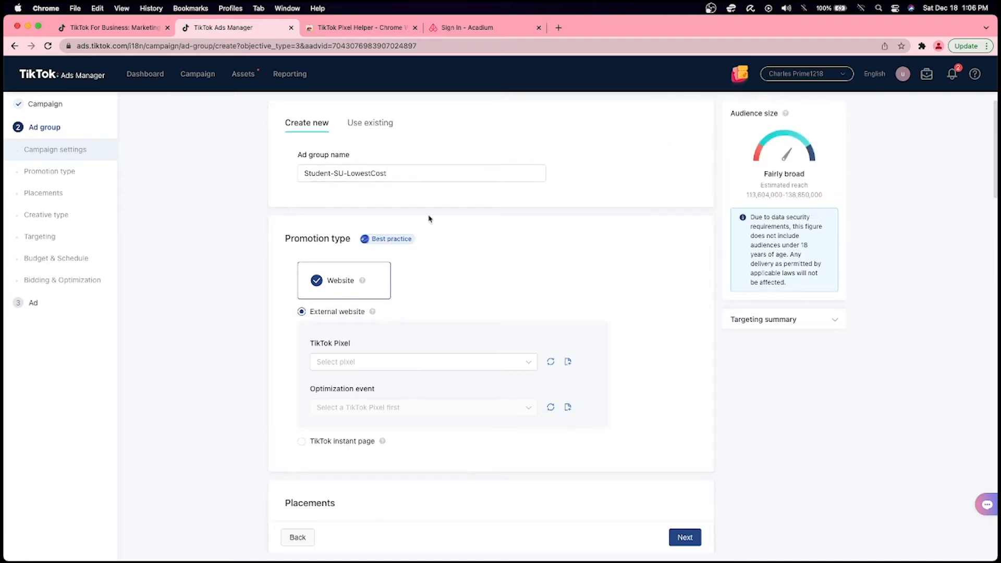
- Assign the Student-SignUp pixel to the external website promotion and choose Subscribe as its optimization event
left_click(424, 362)
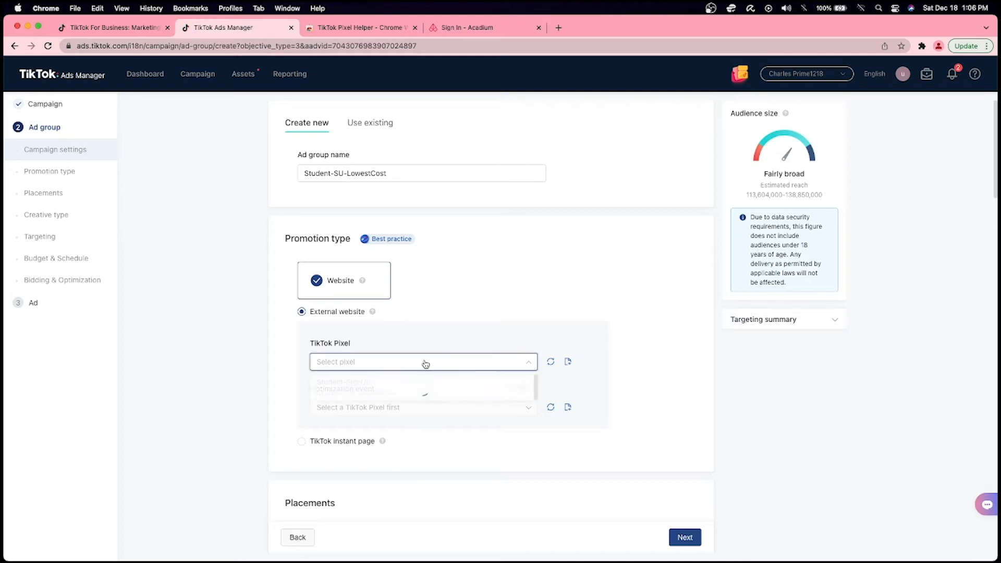
left_click(421, 387)
left_click(427, 410)
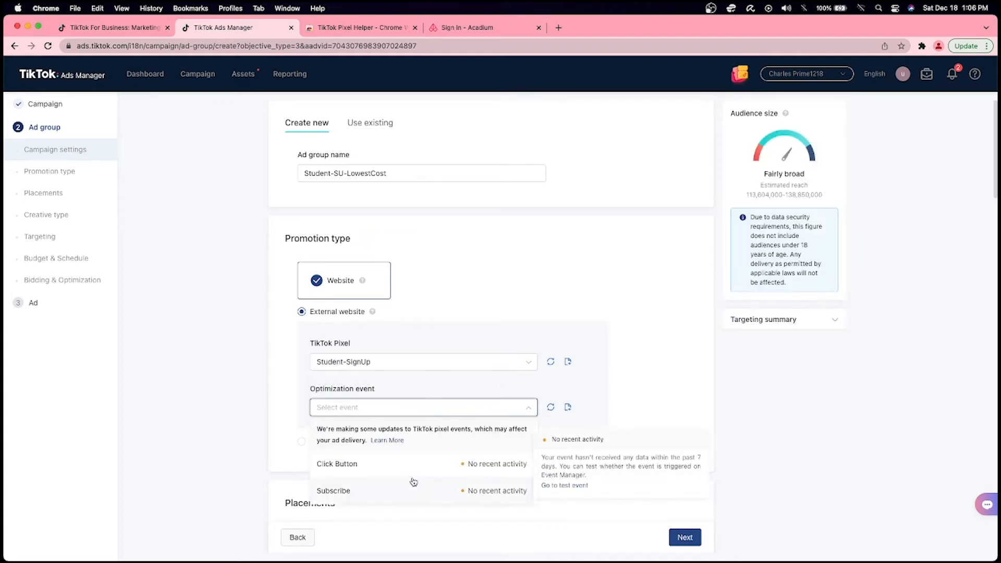
left_click(412, 481)
mouse_move(383, 443)
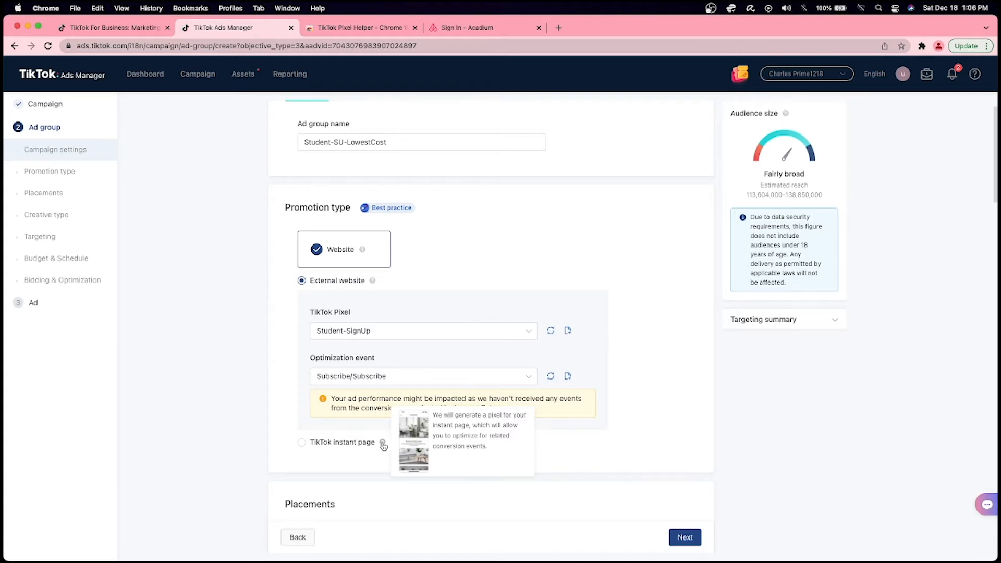
- Switch the ad group to manually selected placements and exclude the News feed app series and Pangle, keeping only TikTok
scroll(261, 344, "down", 5)
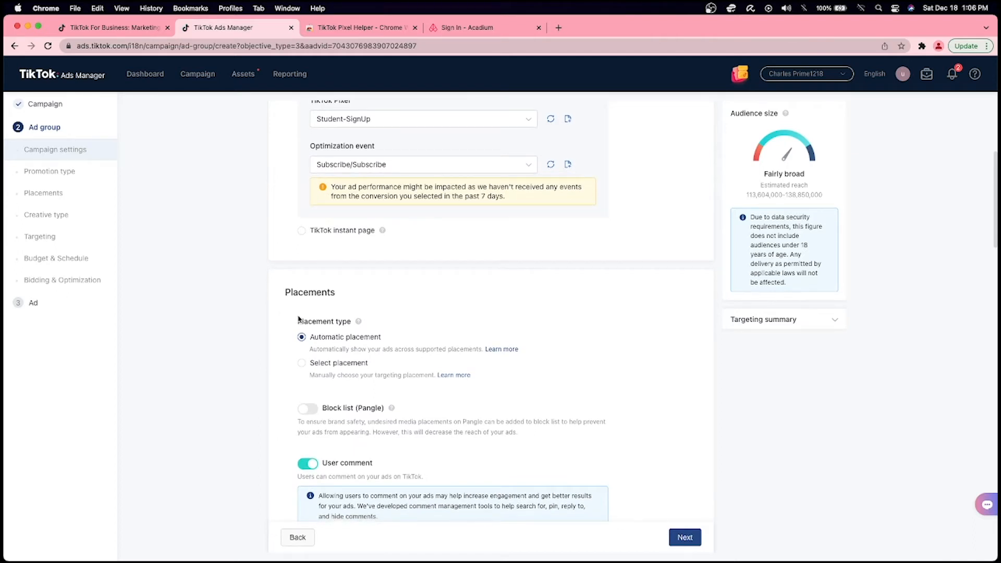
left_click(301, 365)
scroll(267, 368, "down", 3)
scroll(267, 367, "down", 2)
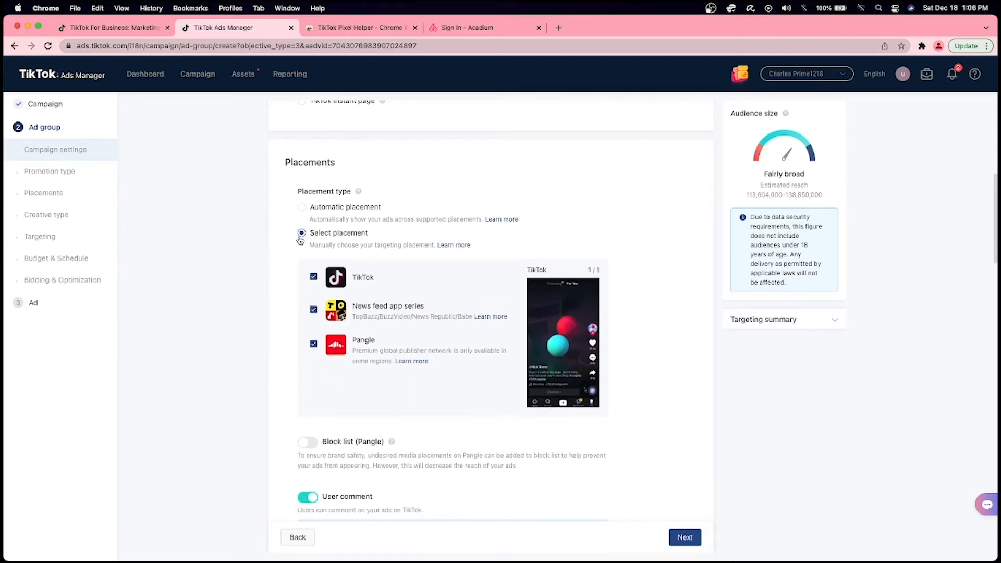
left_click(313, 308)
left_click(313, 342)
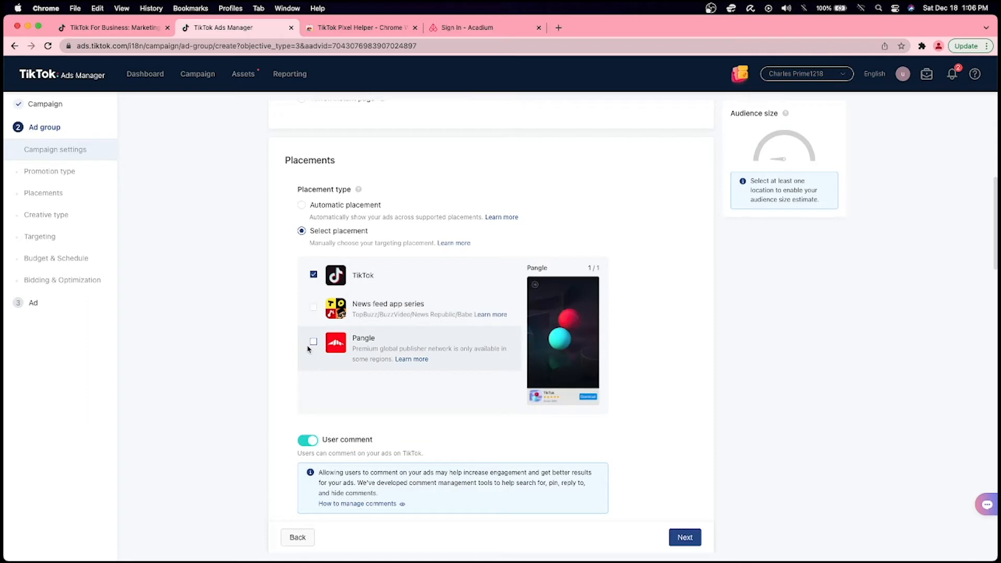
- Enable automated creative optimization for the ad group
scroll(256, 353, "down", 2)
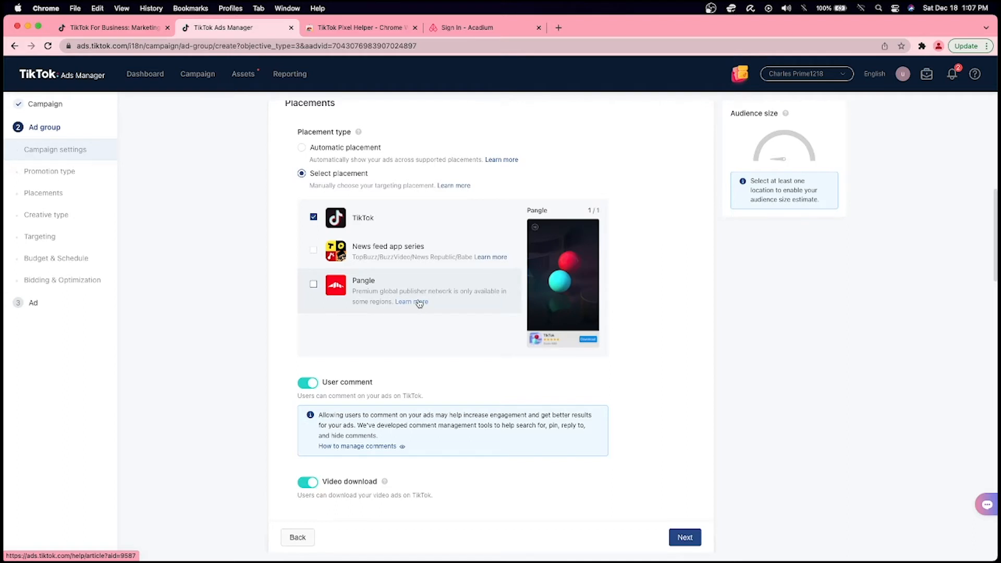
scroll(420, 304, "down", 3)
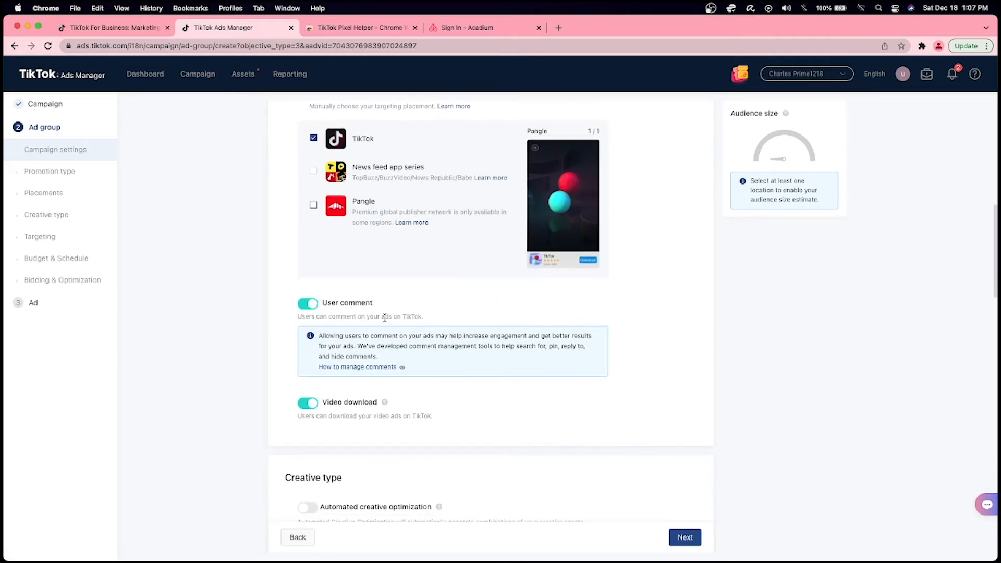
scroll(319, 328, "down", 1)
mouse_move(324, 368)
scroll(281, 391, "down", 2)
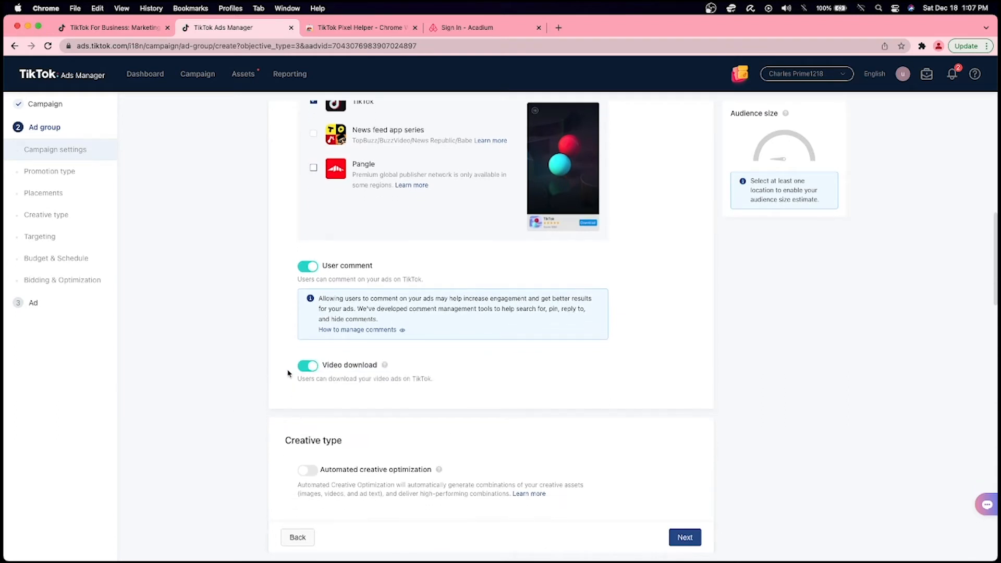
scroll(292, 360, "down", 4)
scroll(310, 337, "down", 1)
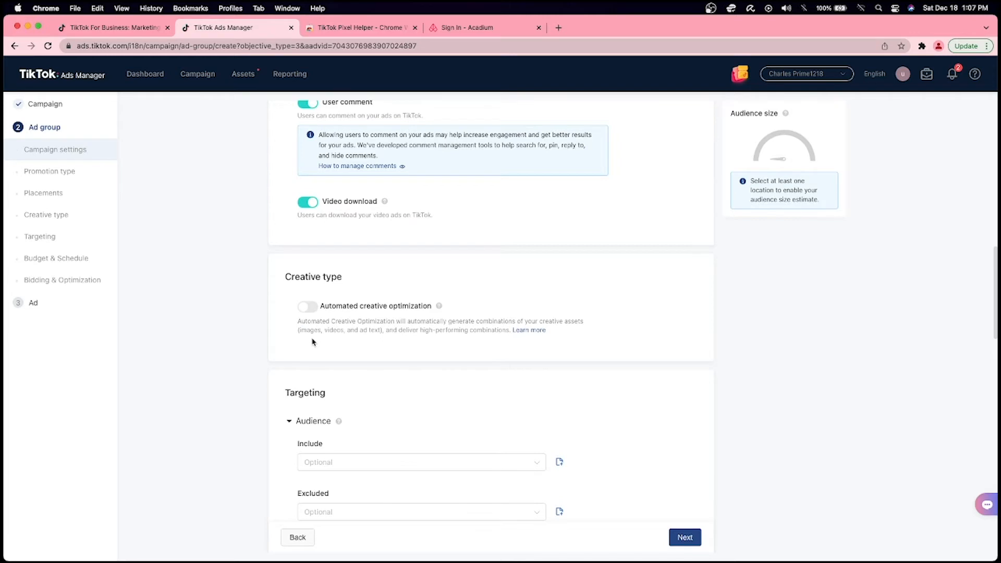
left_click_drag(474, 322, 620, 324)
left_click(579, 345)
left_click(306, 308)
scroll(284, 342, "down", 3)
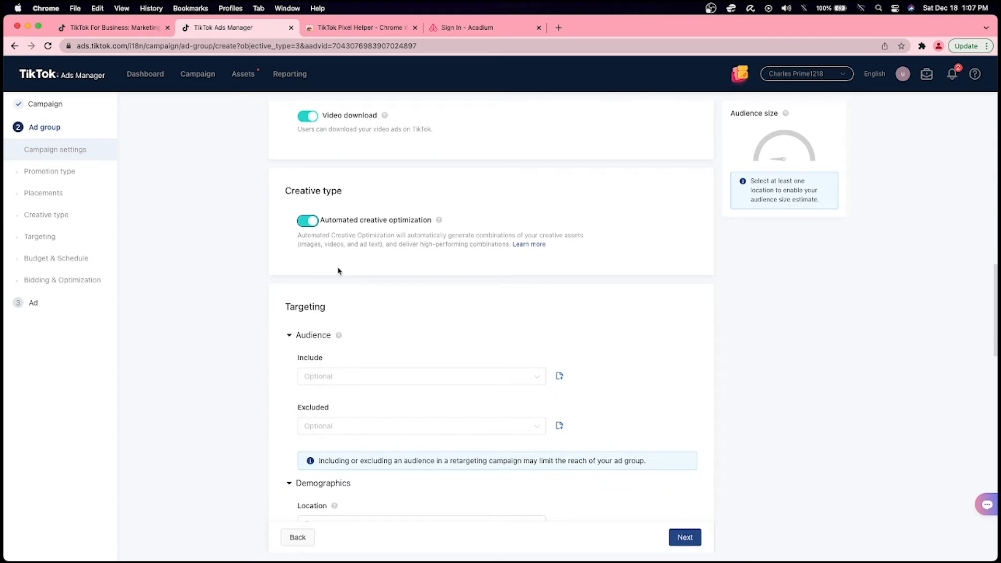
scroll(338, 271, "down", 2)
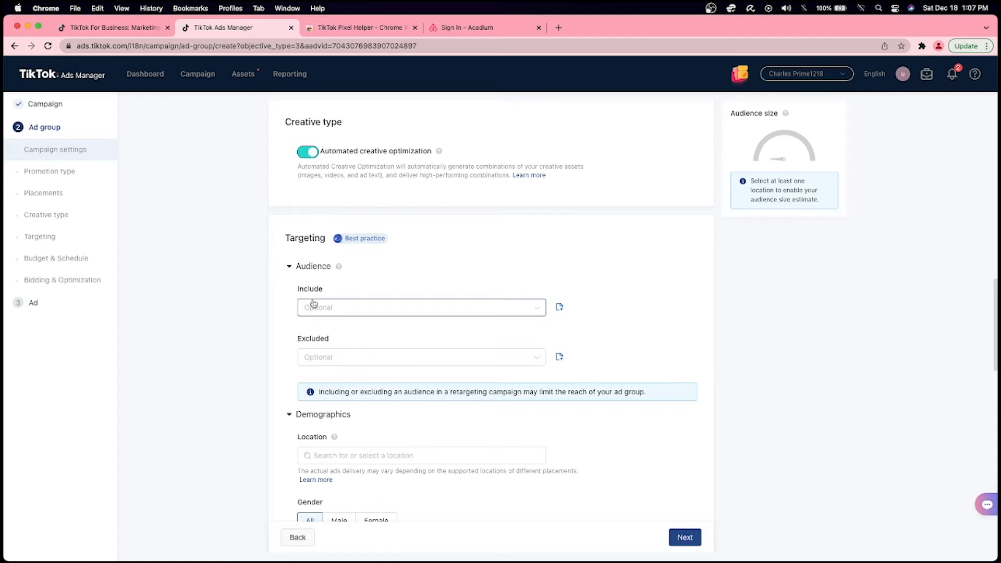
- Check the saved audiences available for inclusion in the ad group's targeting and open the creation of a new audience
scroll(313, 305, "down", 4)
left_click(326, 174)
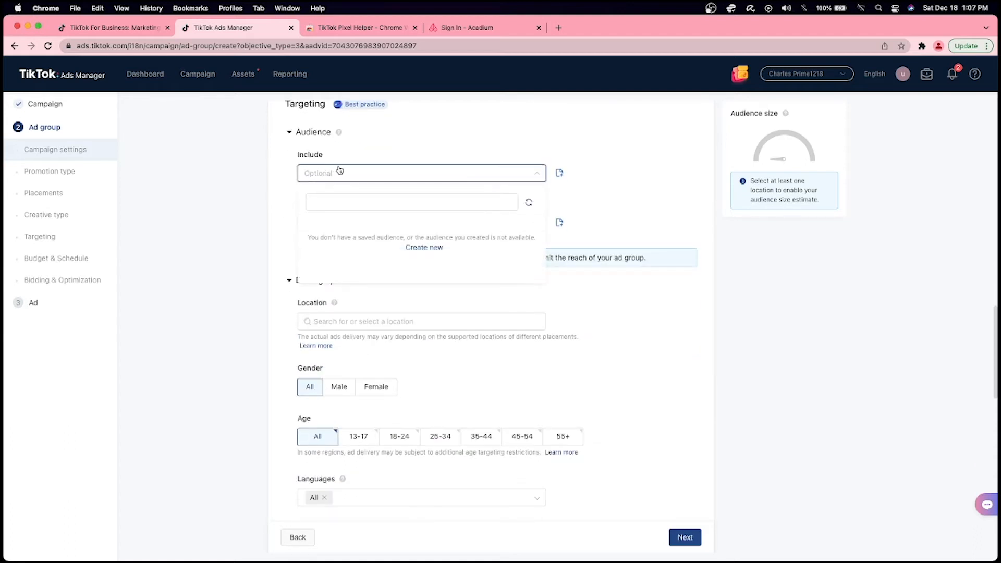
left_click(341, 183)
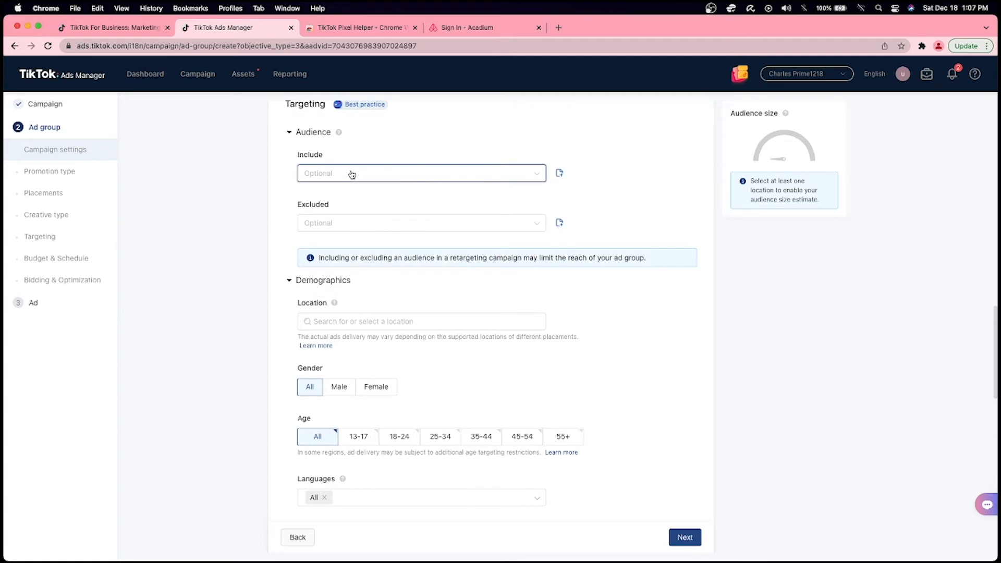
left_click(560, 173)
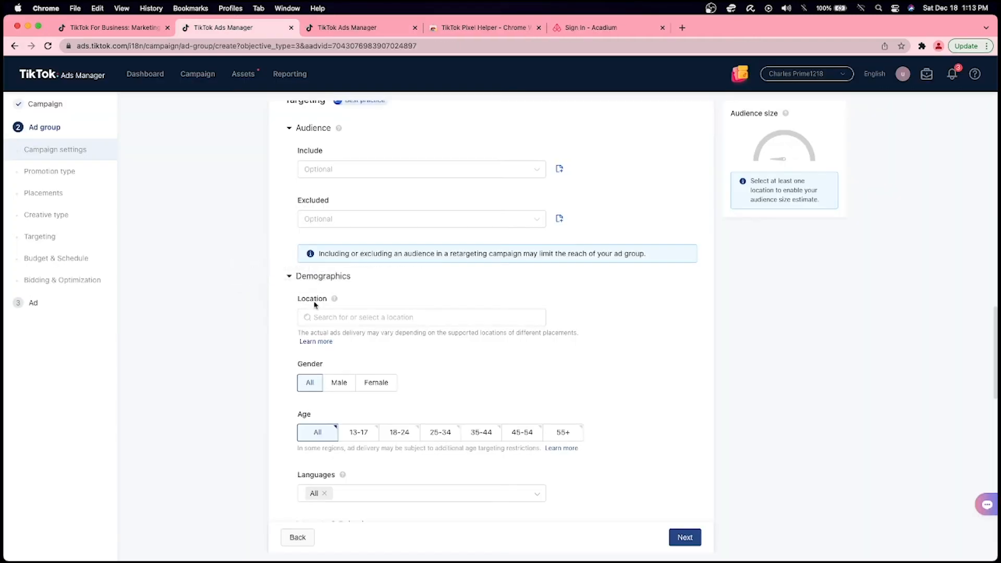
- Target the locations Canada and United States in the ad group's demographics
left_click(376, 316)
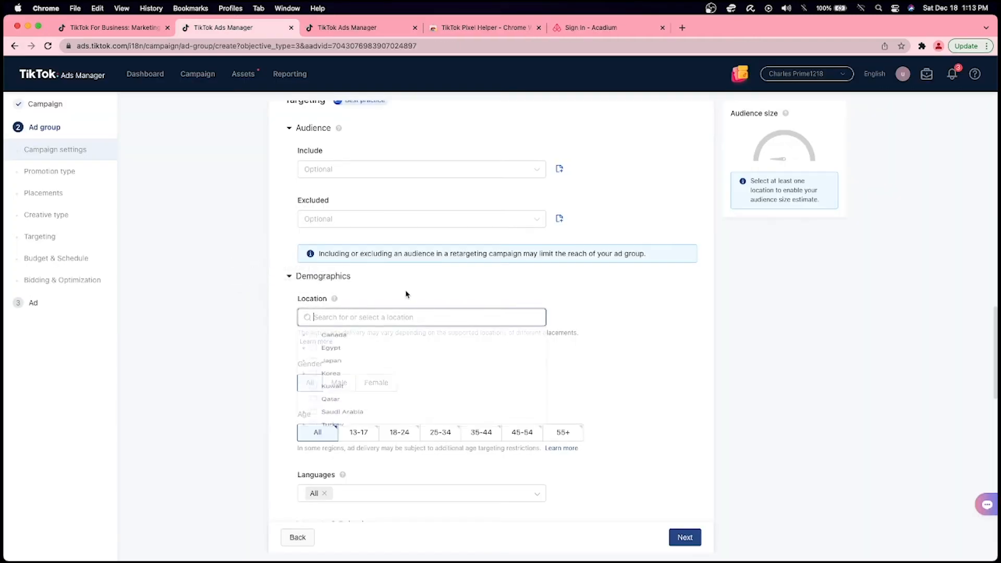
left_click(337, 312)
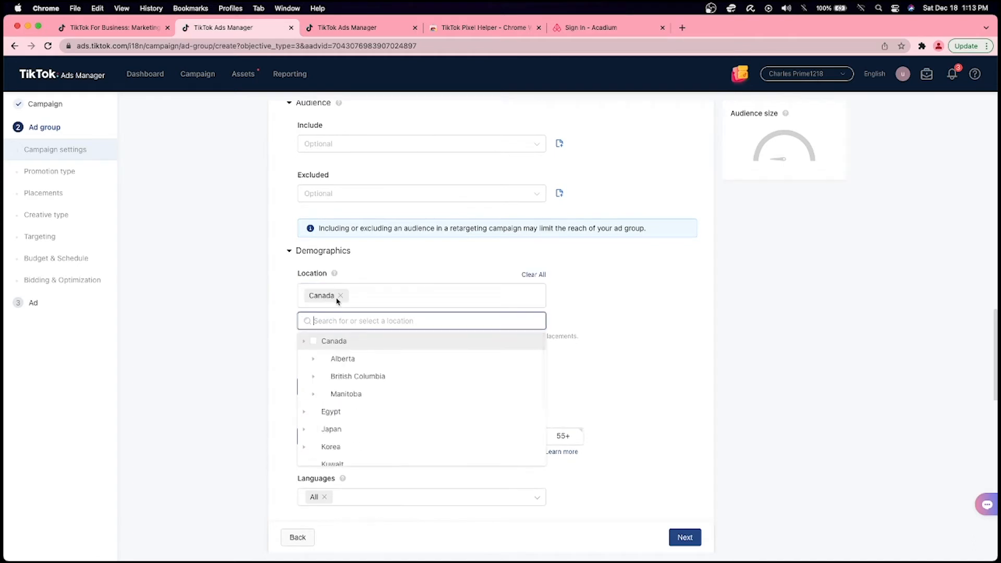
left_click(304, 341)
left_click(343, 324)
type("c")
key("BackSpace")
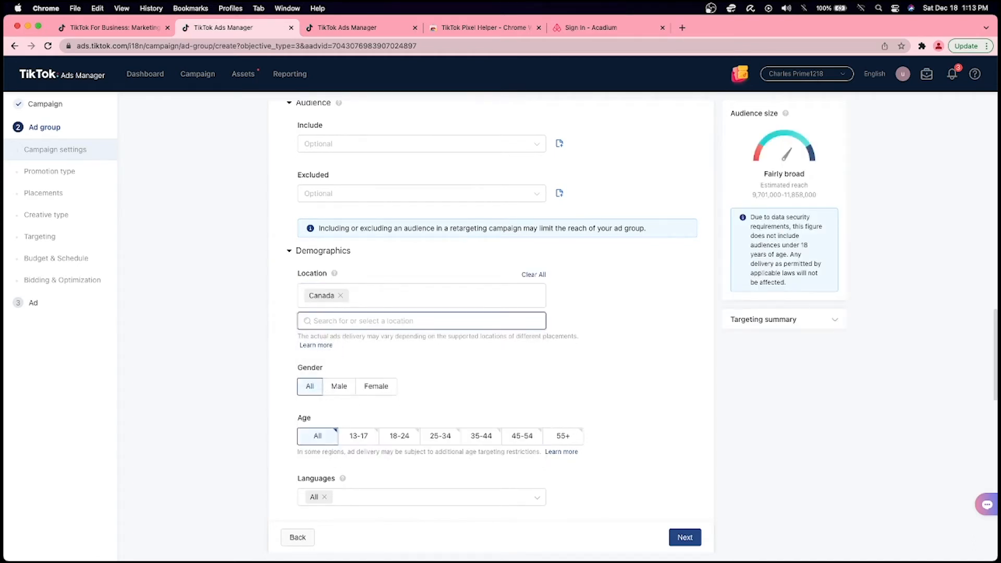
type("united")
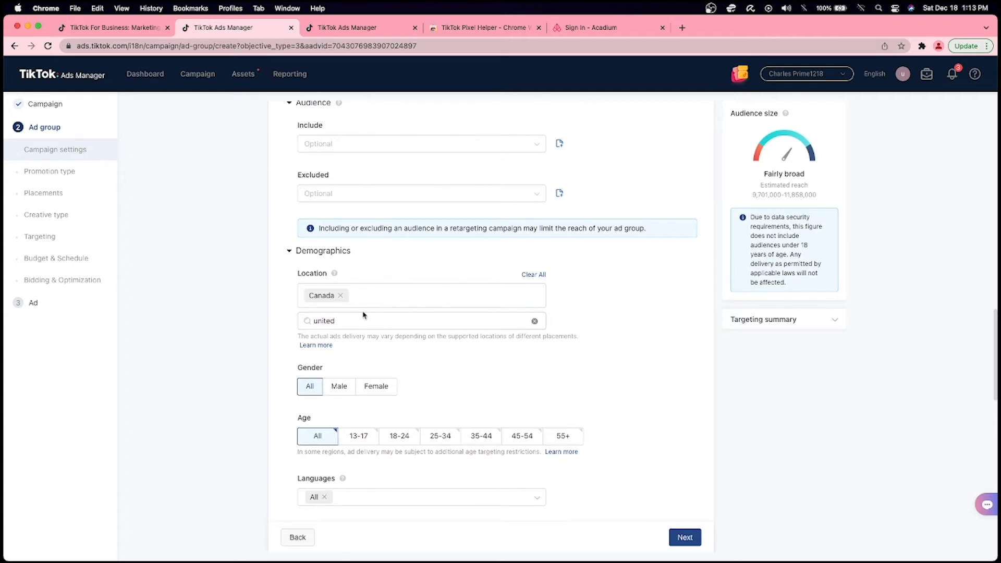
left_click(334, 379)
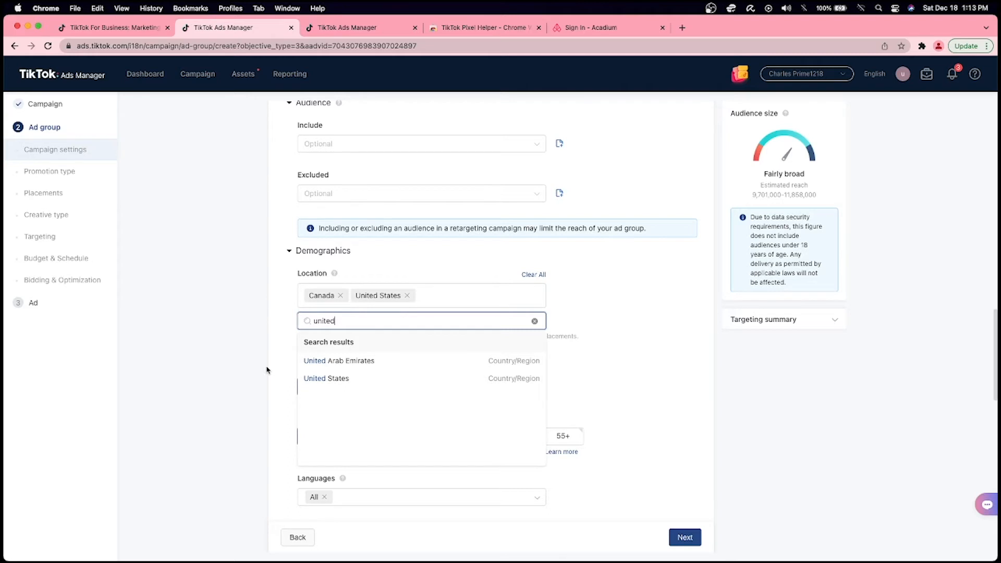
- Restrict the ad group's language targeting to English
scroll(274, 339, "down", 1)
scroll(275, 339, "down", 5)
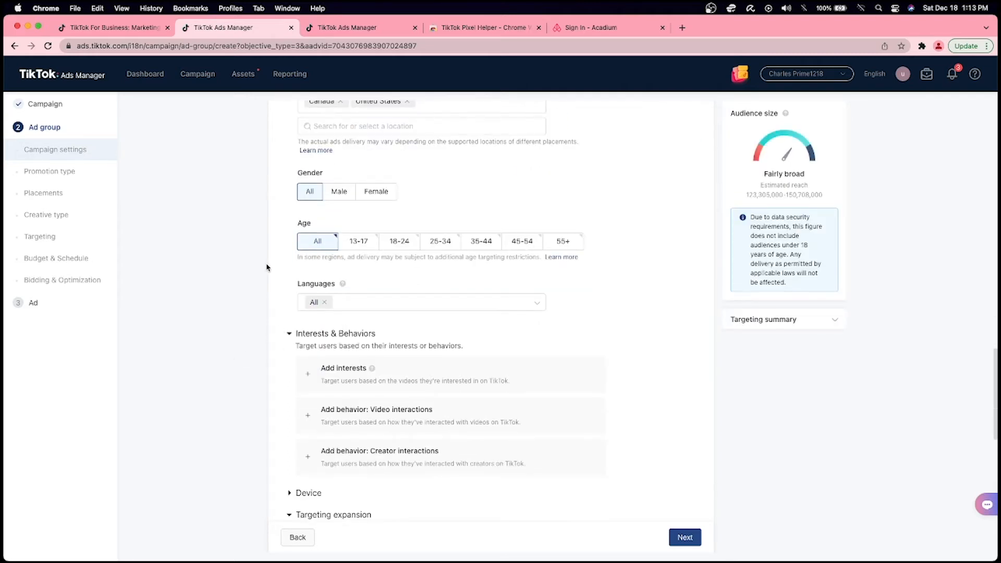
scroll(332, 257, "up", 1)
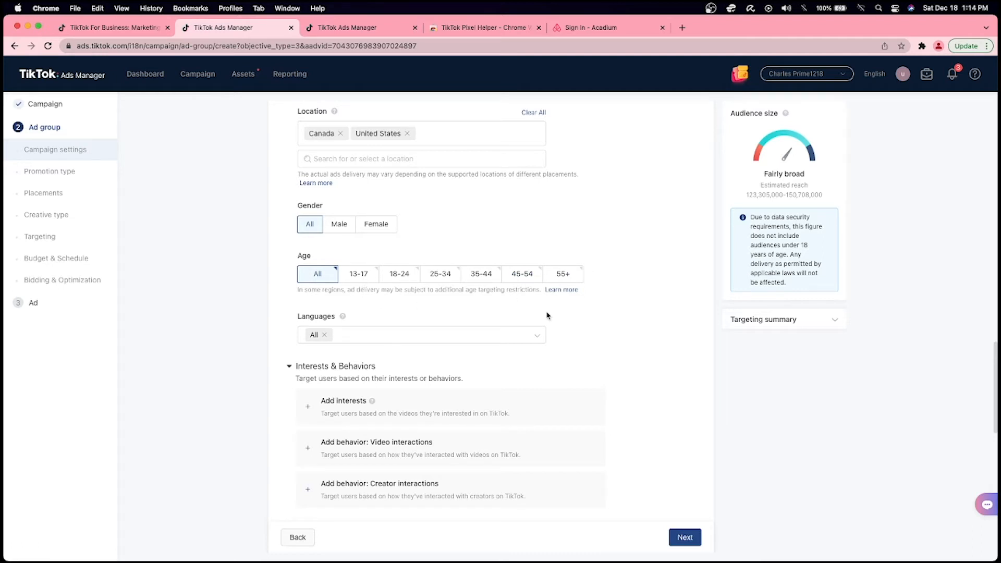
left_click(335, 338)
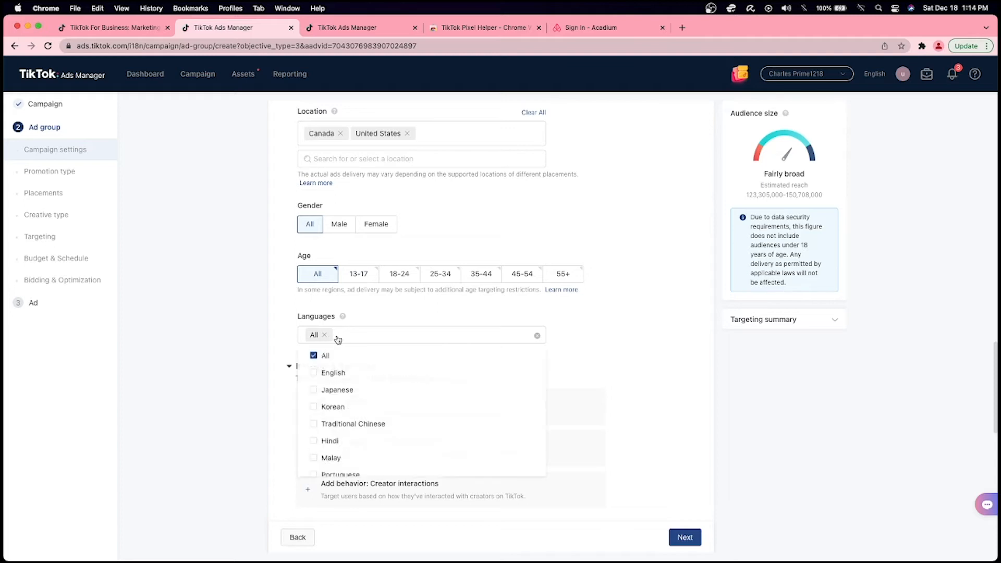
left_click(349, 372)
left_click(269, 358)
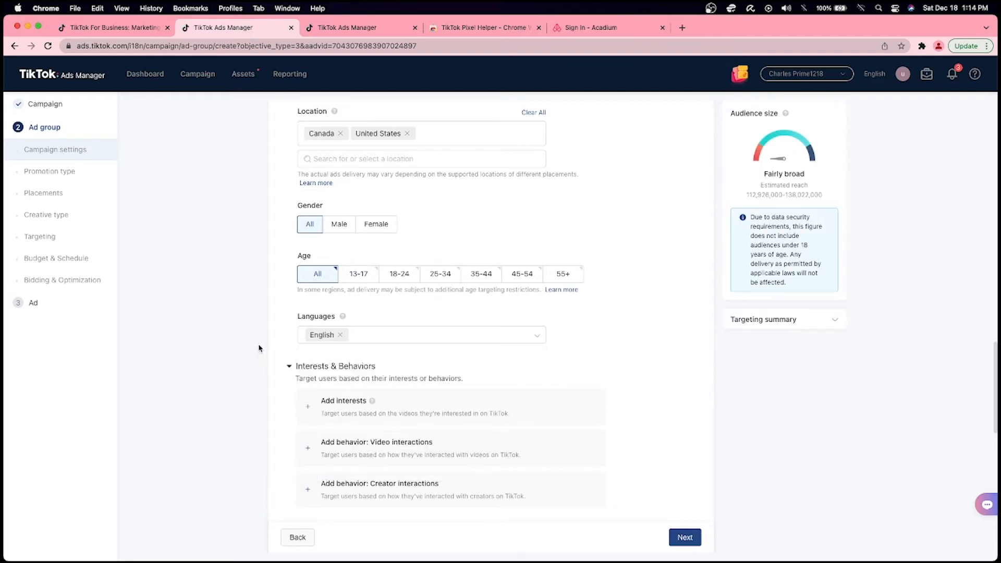
- Expand the targeting summary, compare the estimated reach for ages 25-34 and 55+, and return the age targeting to All
scroll(255, 342, "down", 1)
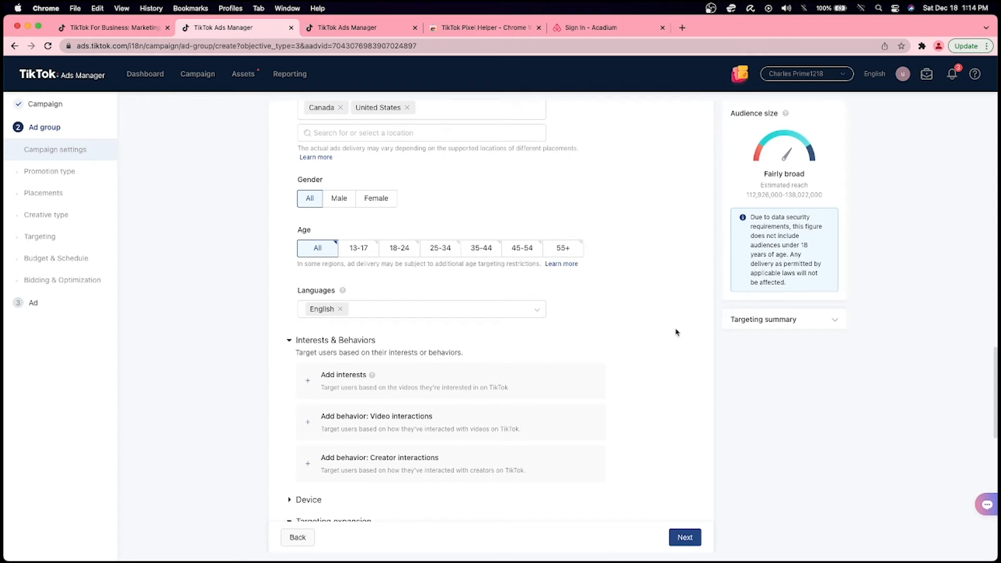
left_click(823, 327)
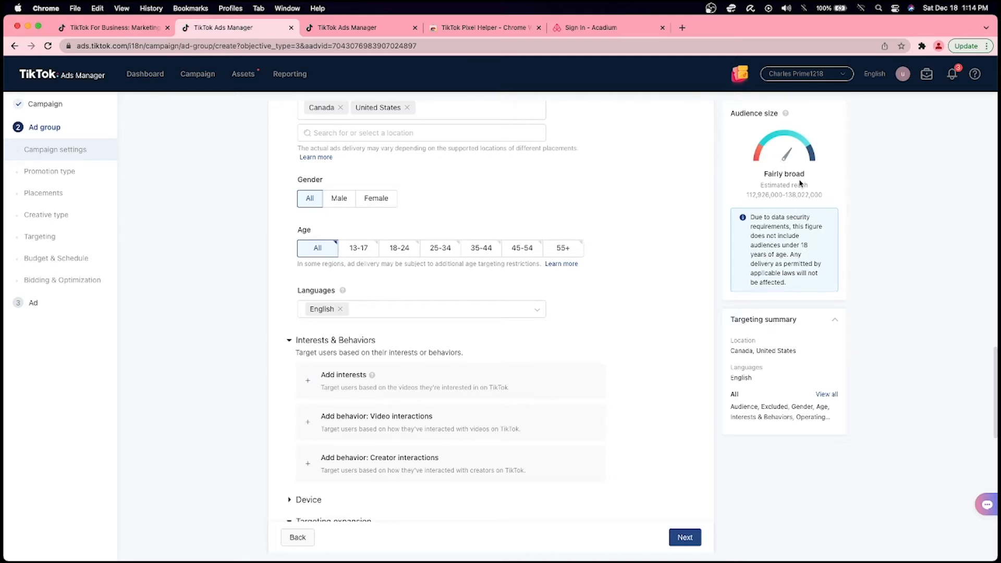
left_click(441, 249)
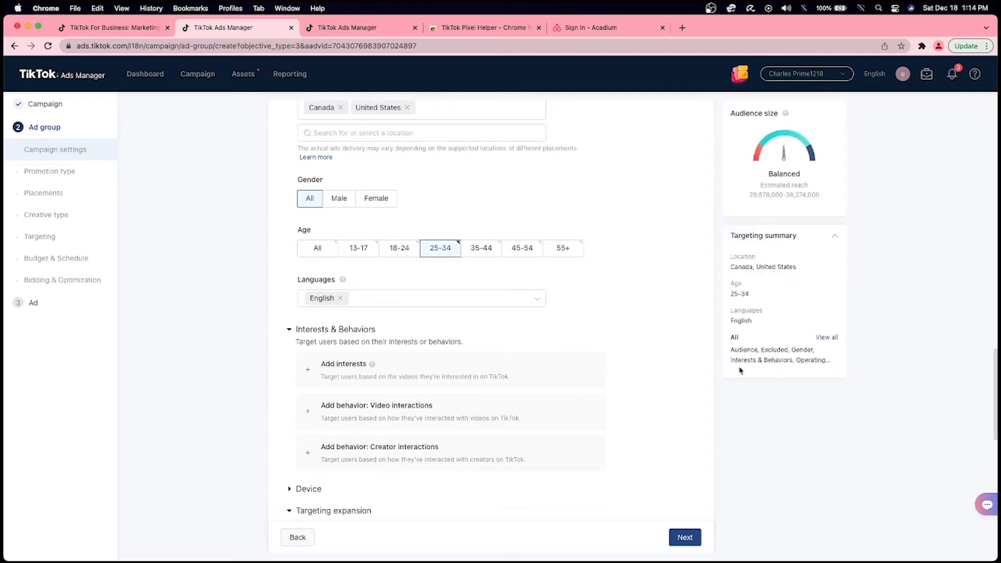
left_click(556, 253)
left_click(432, 249)
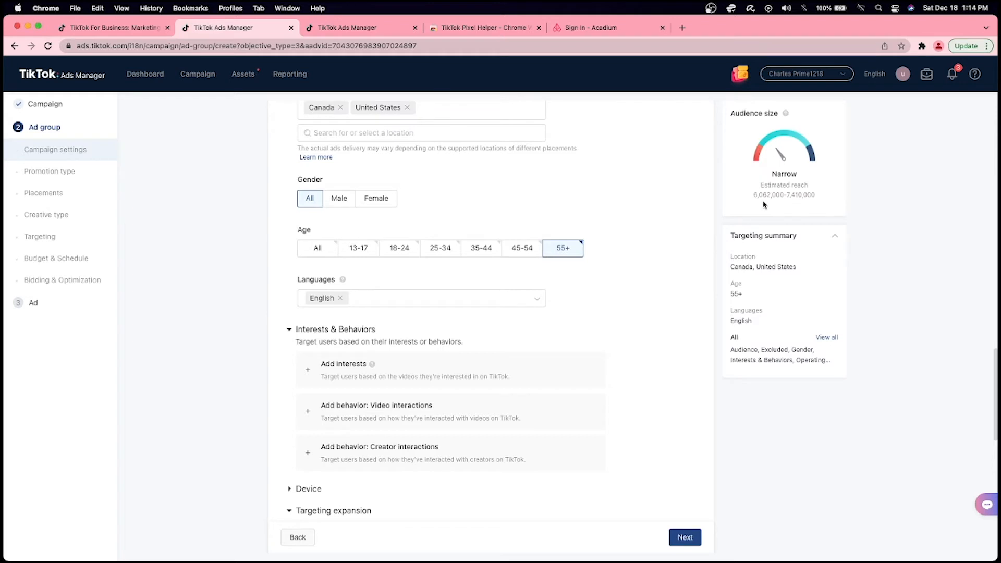
left_click(321, 248)
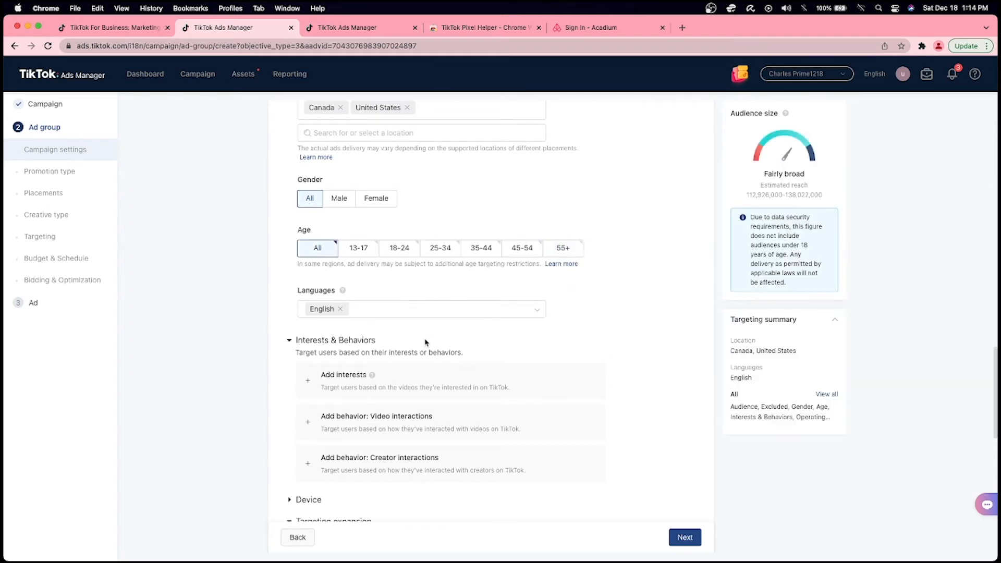
- Add interest targeting for people interested in Education videos and look through the other interest categories
scroll(425, 342, "down", 2)
scroll(384, 317, "down", 2)
left_click(308, 261)
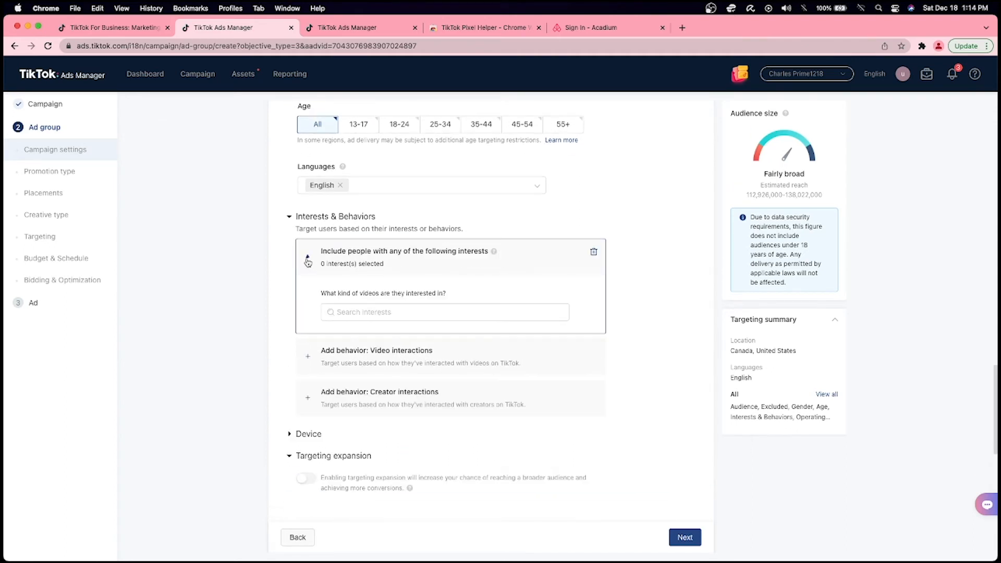
left_click(362, 312)
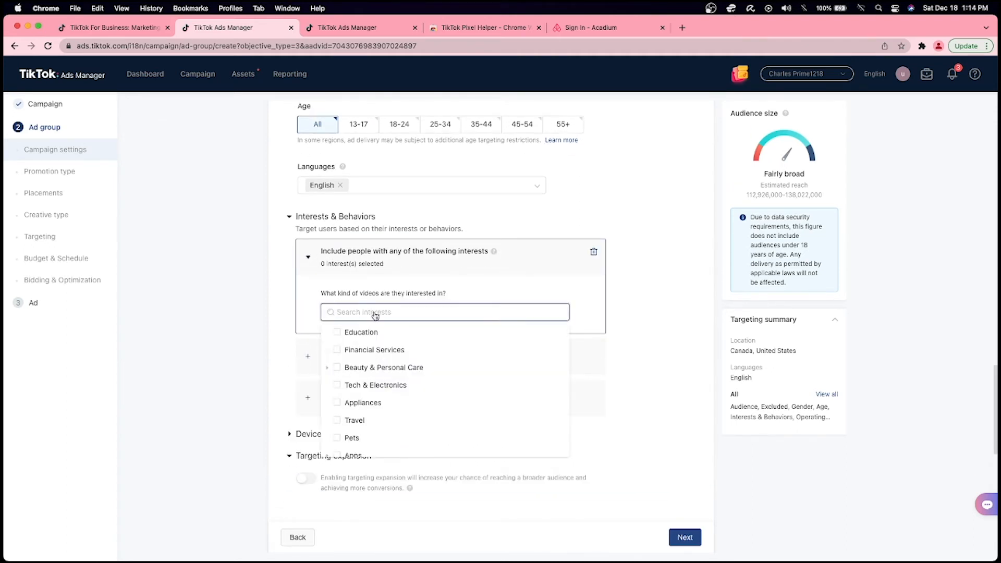
mouse_move(335, 334)
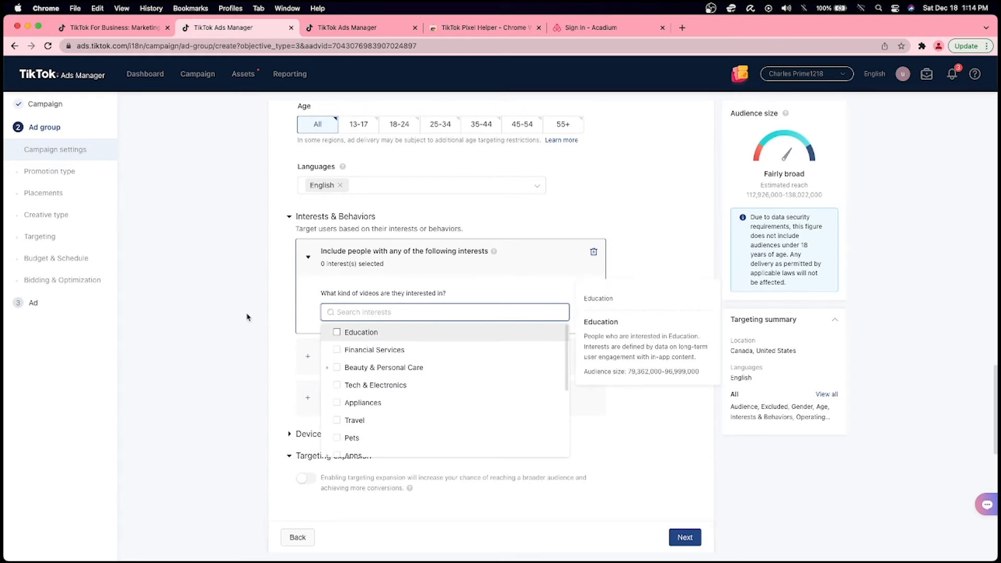
scroll(396, 412, "up", 3)
scroll(397, 409, "down", 3)
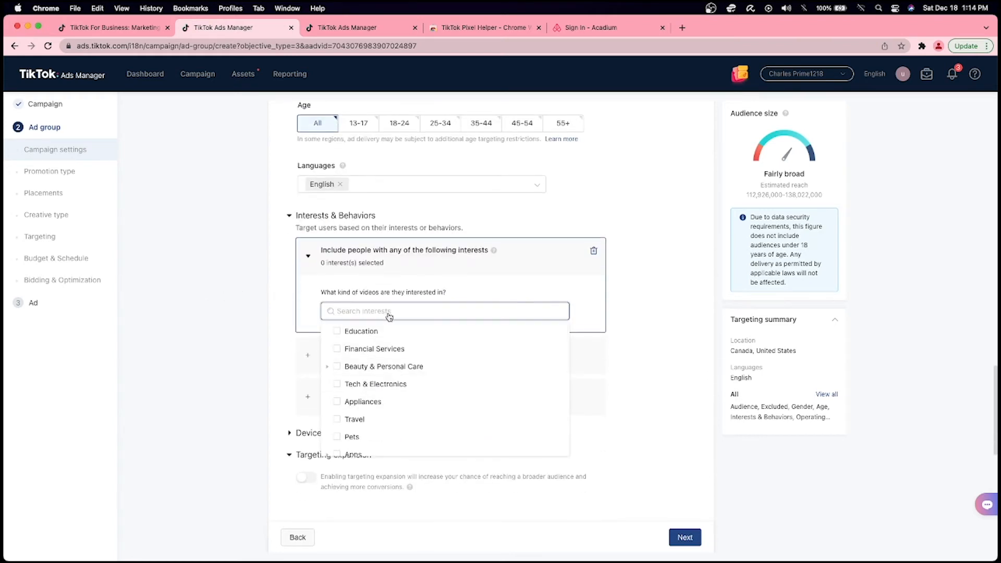
left_click(337, 331)
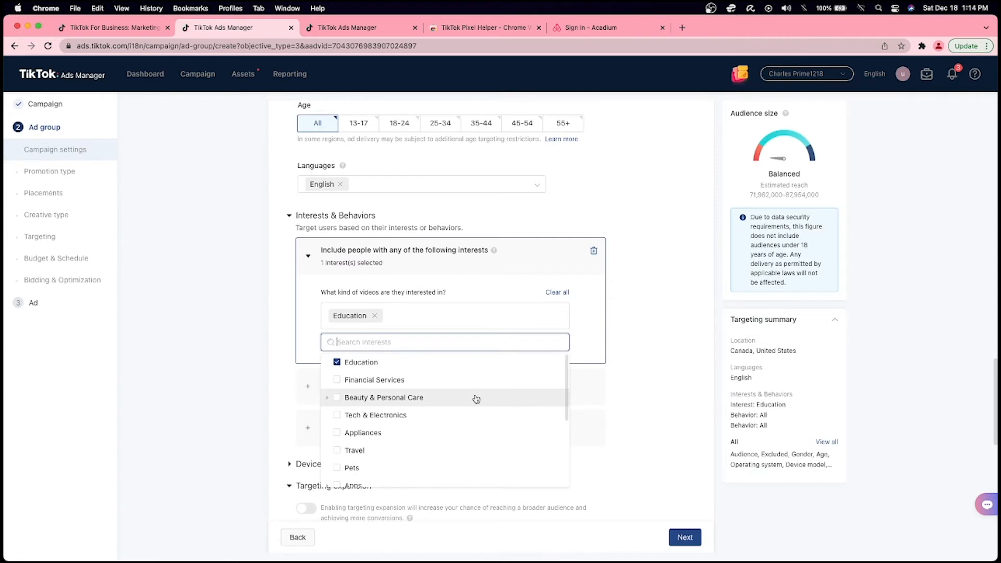
scroll(477, 399, "down", 3)
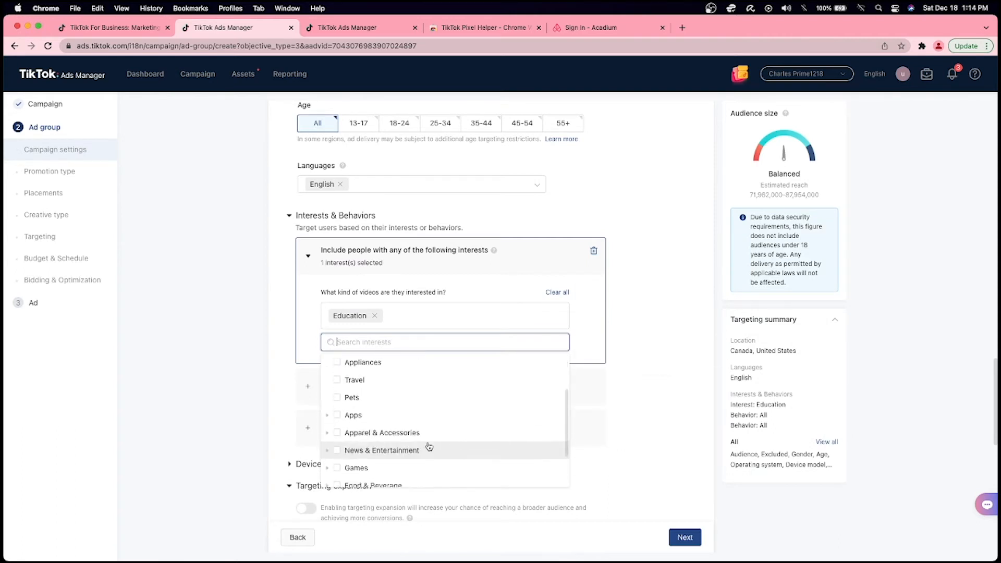
- Add a video interactions behavior covering people who watched till end, liked, commented on or shared videos
left_click(308, 387)
left_click(309, 388)
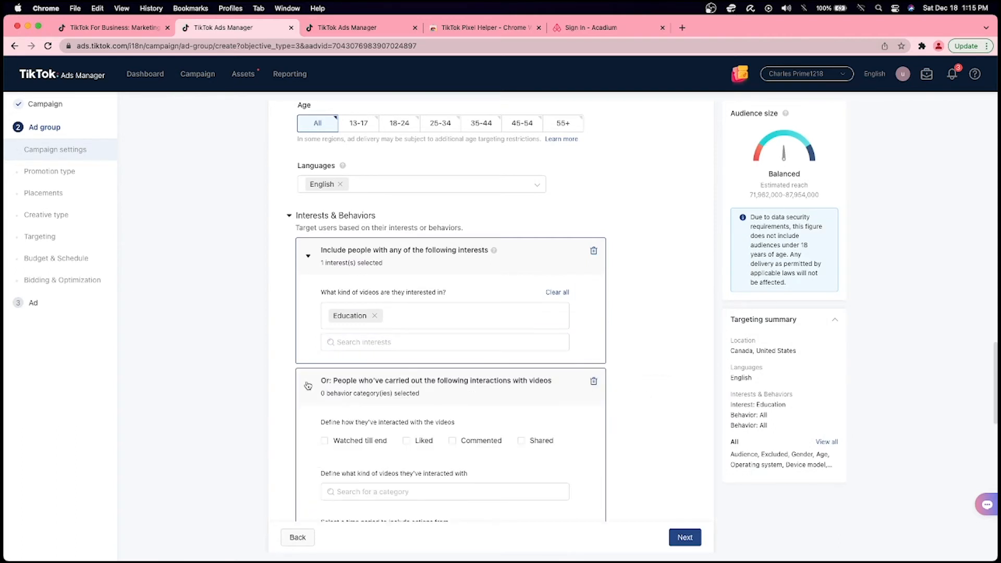
scroll(308, 388, "down", 2)
left_click(347, 390)
left_click(409, 391)
left_click(485, 393)
left_click(524, 392)
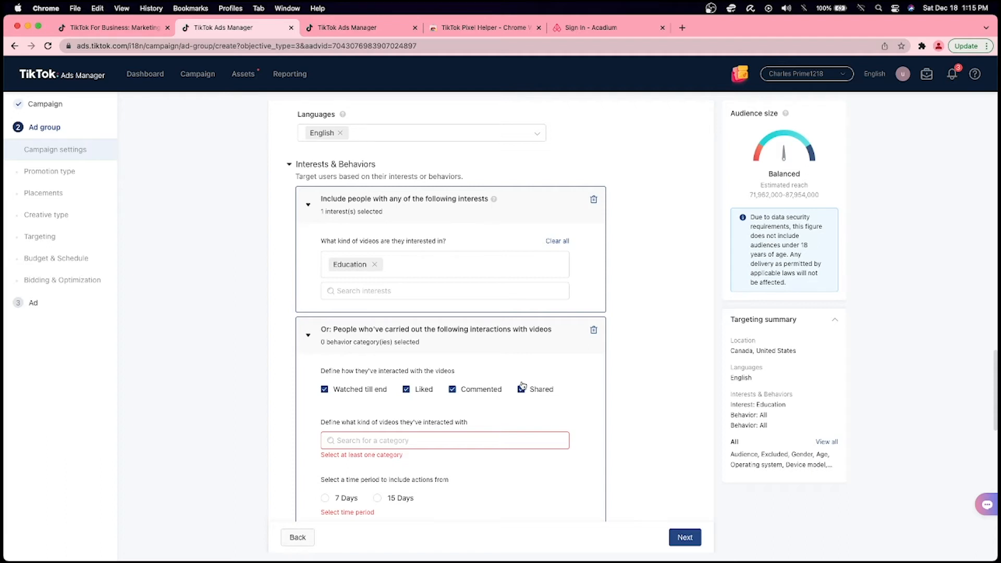
- Choose Education with all its subcategories, under Culture & Education & Technology, as the video category for the video interactions behavior
left_click(471, 440)
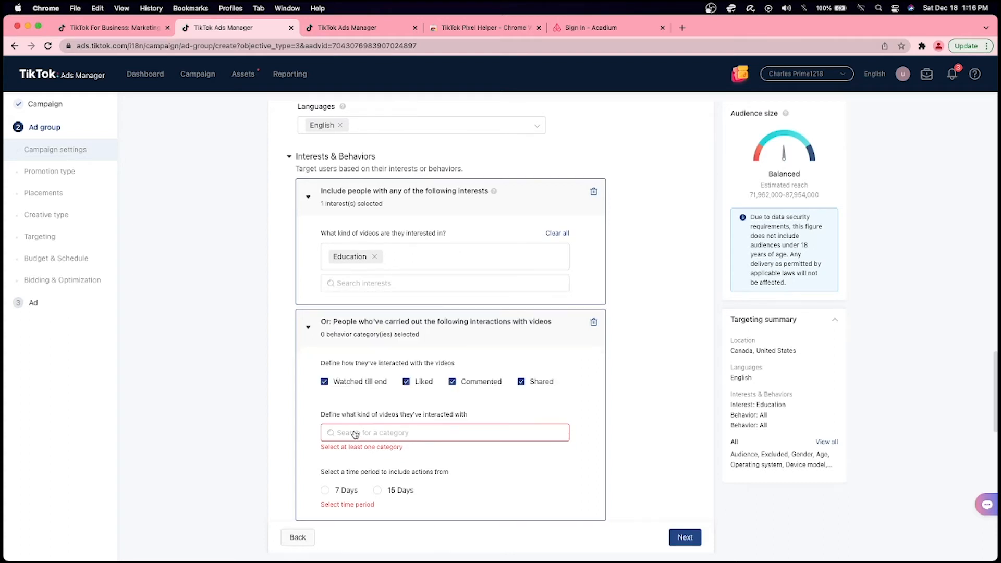
left_click(360, 433)
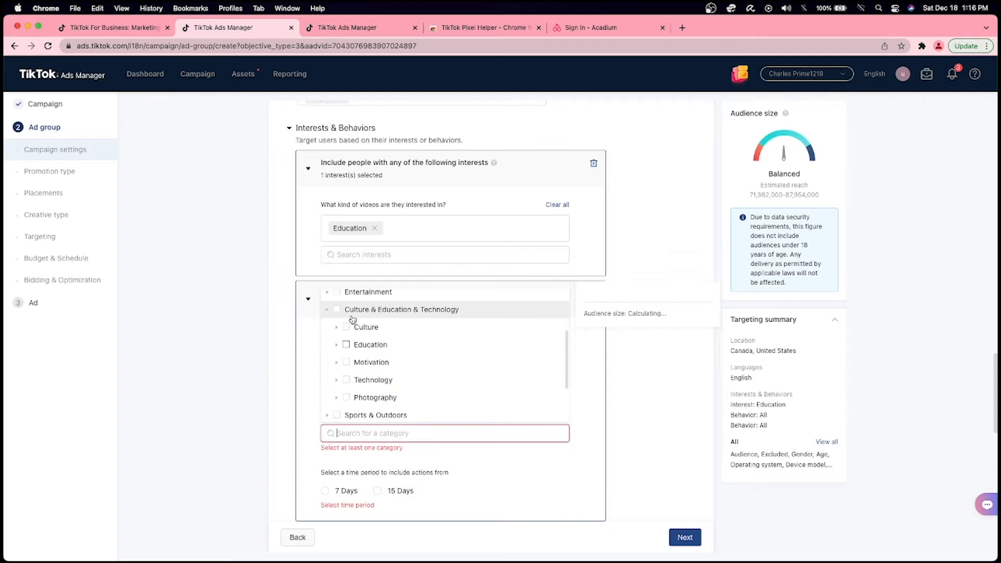
left_click(351, 320)
left_click(336, 346)
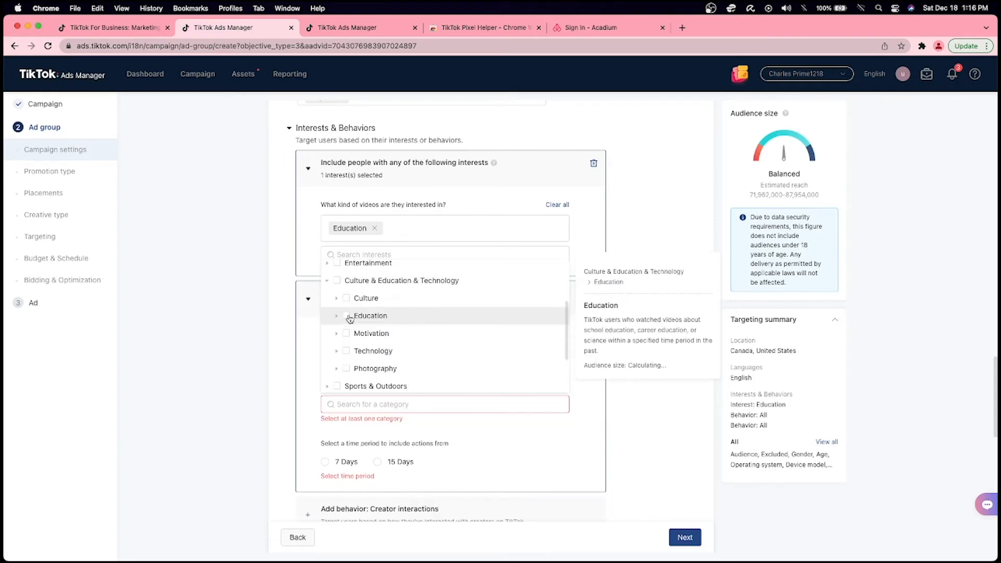
left_click(347, 316)
left_click(337, 345)
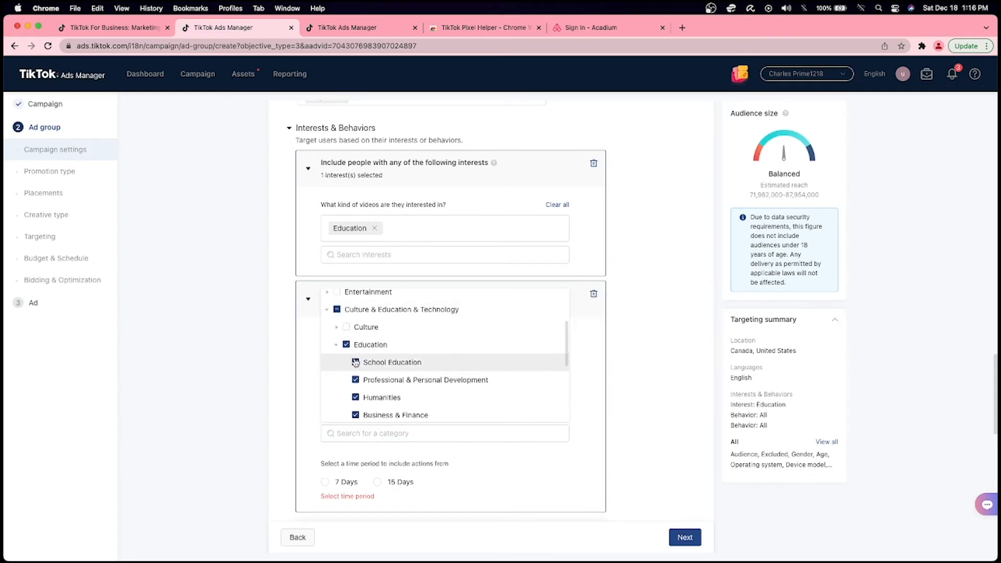
scroll(354, 362, "down", 3)
left_click(358, 391)
left_click(356, 405)
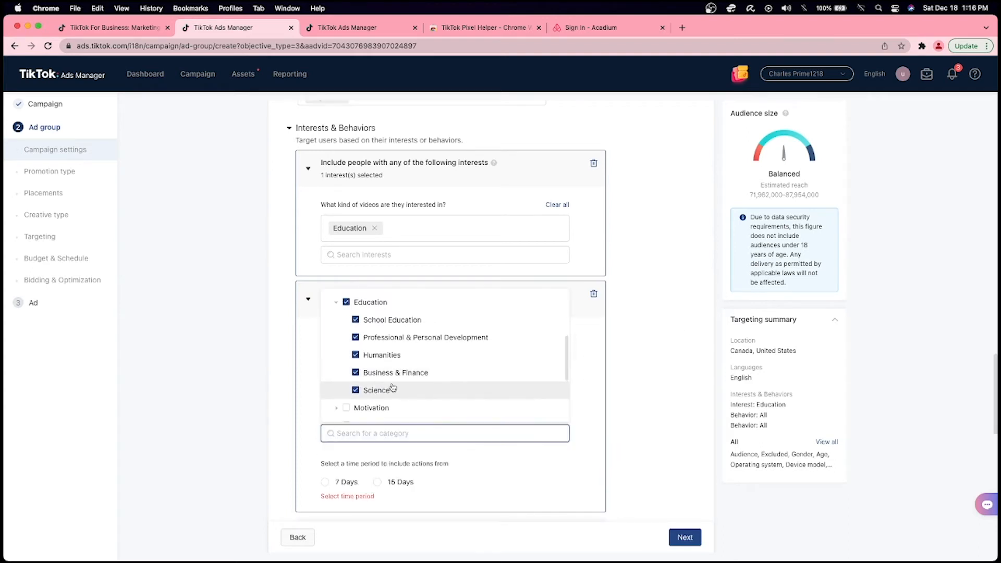
left_click(237, 384)
- Set the time period for the included video interactions to 15 days
scroll(315, 414, "down", 1)
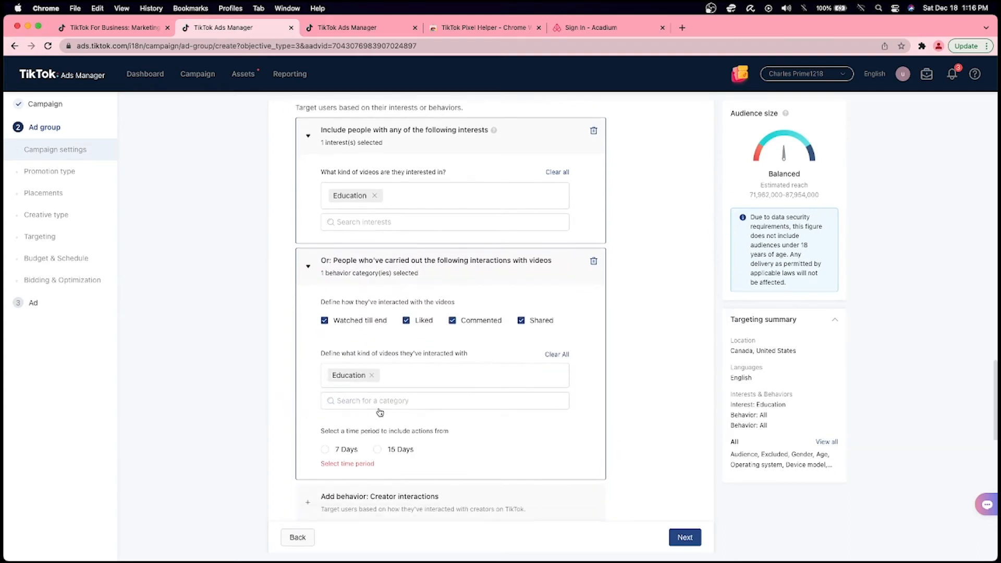
left_click(378, 452)
scroll(378, 452, "down", 3)
left_click(345, 364)
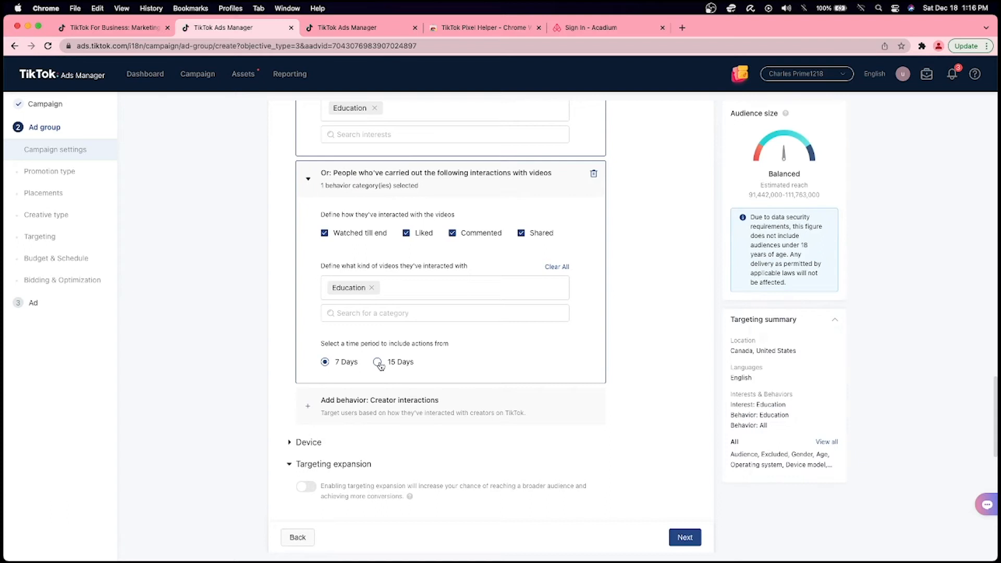
left_click(379, 364)
- Add a creator interactions behavior covering people who followed or viewed the profile of Technology & Education creators
scroll(420, 380, "down", 2)
left_click(428, 359)
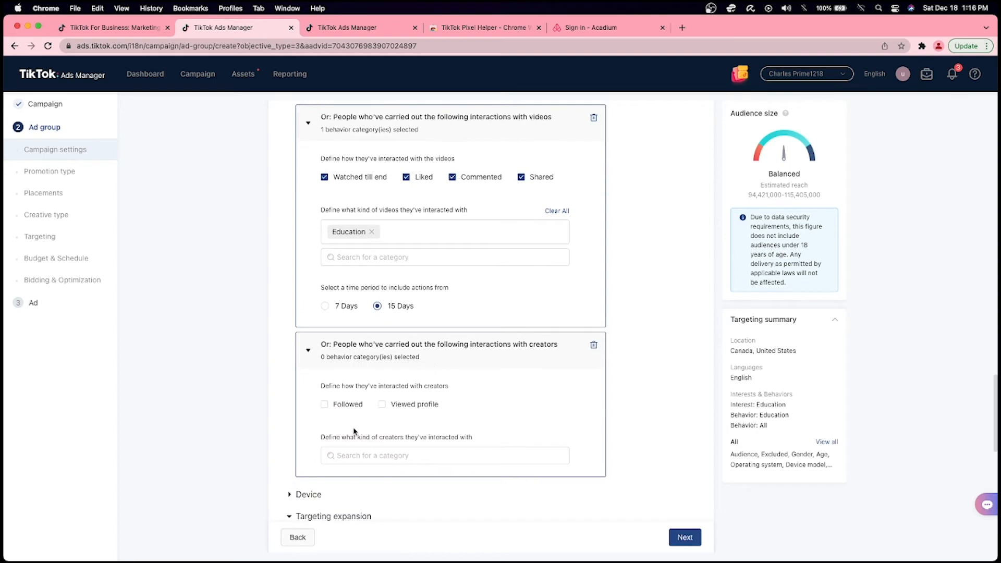
left_click(346, 406)
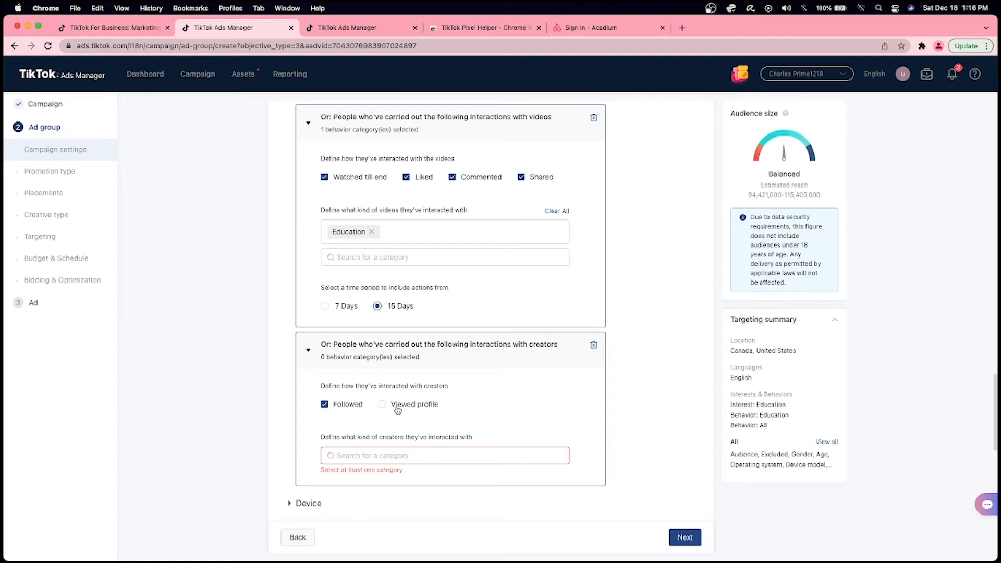
left_click(396, 455)
type("ed")
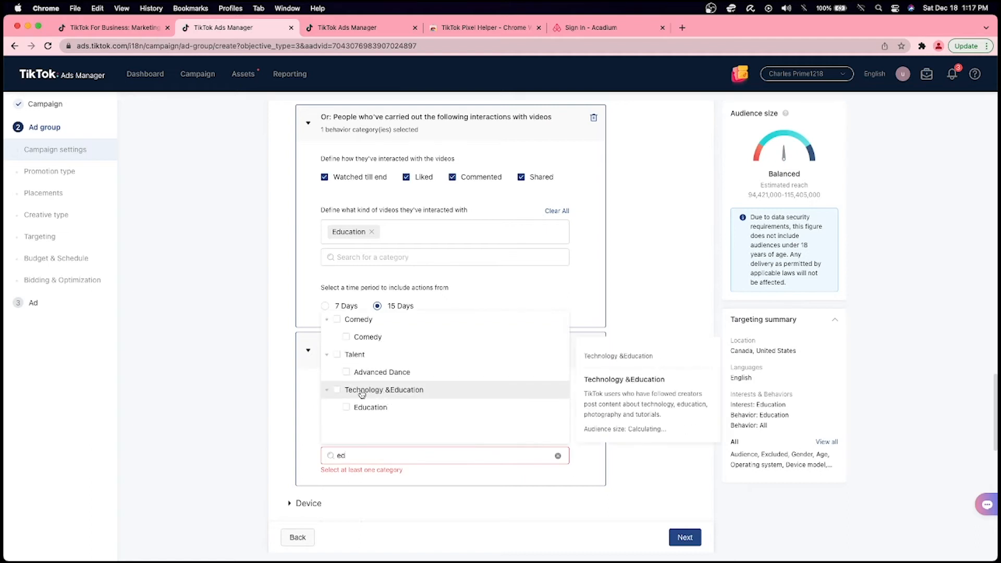
left_click(340, 391)
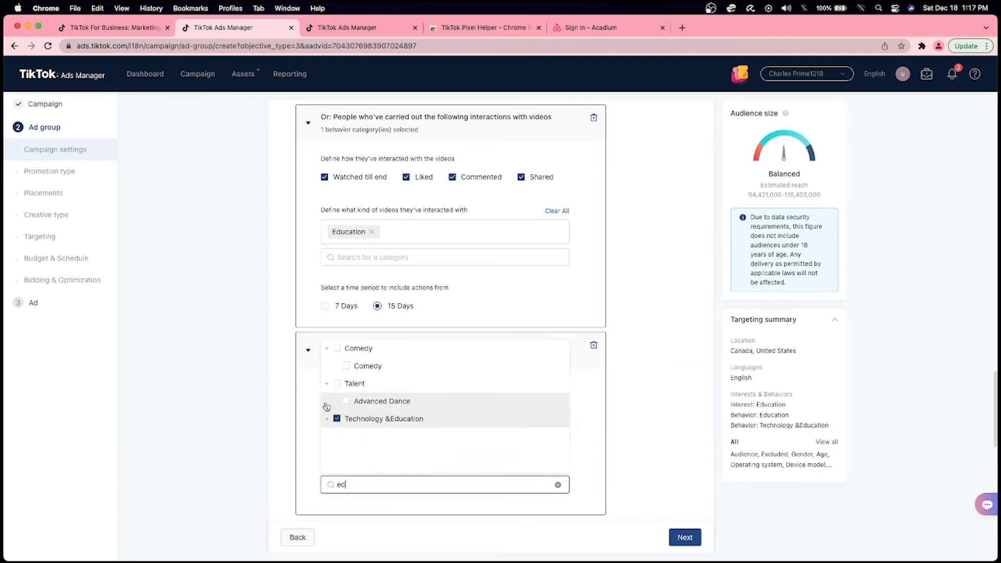
left_click(270, 432)
scroll(252, 432, "down", 1)
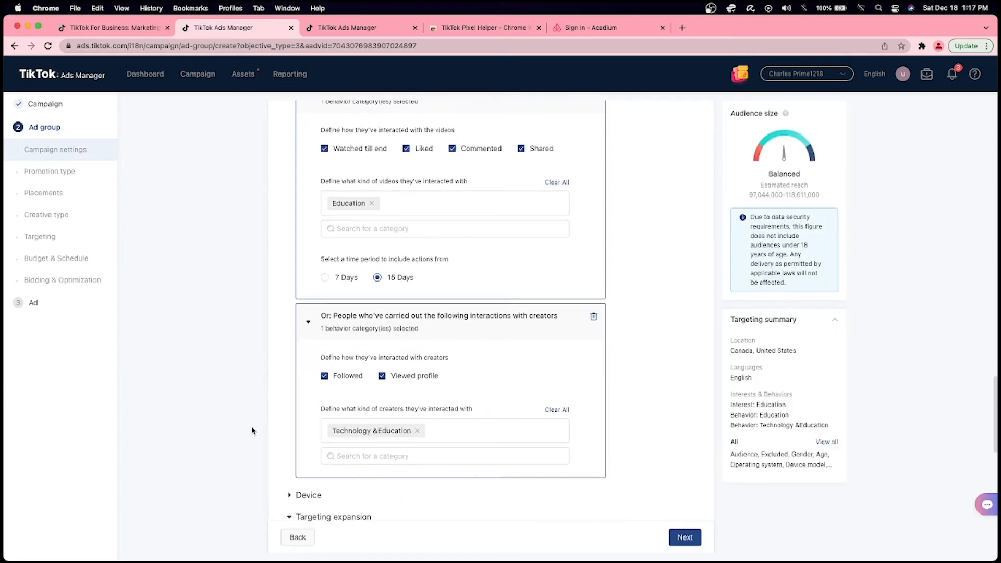
- Expand the device targeting settings and examine the operating system, device model, connection type, carrier and price options
scroll(396, 415, "down", 5)
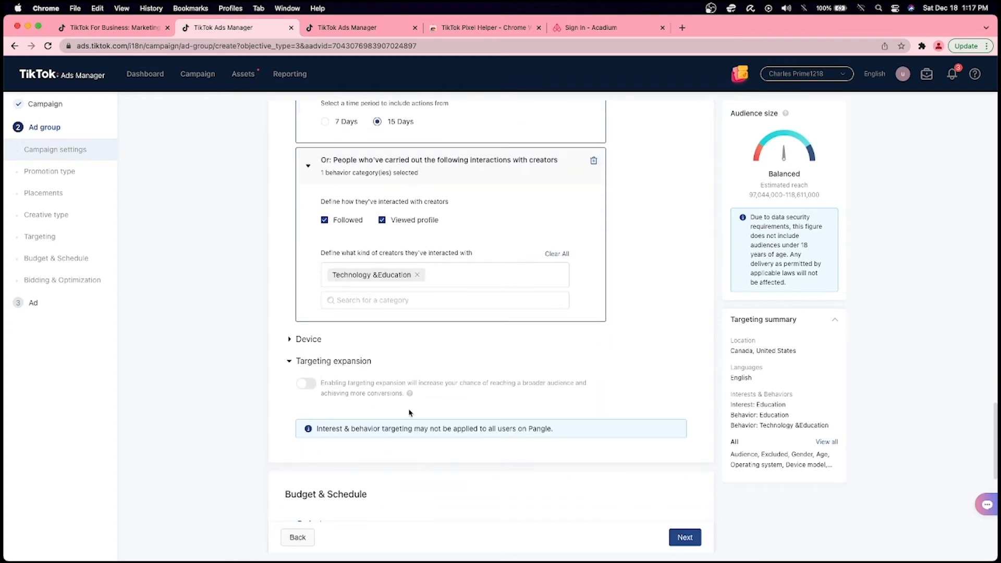
scroll(321, 375, "up", 1)
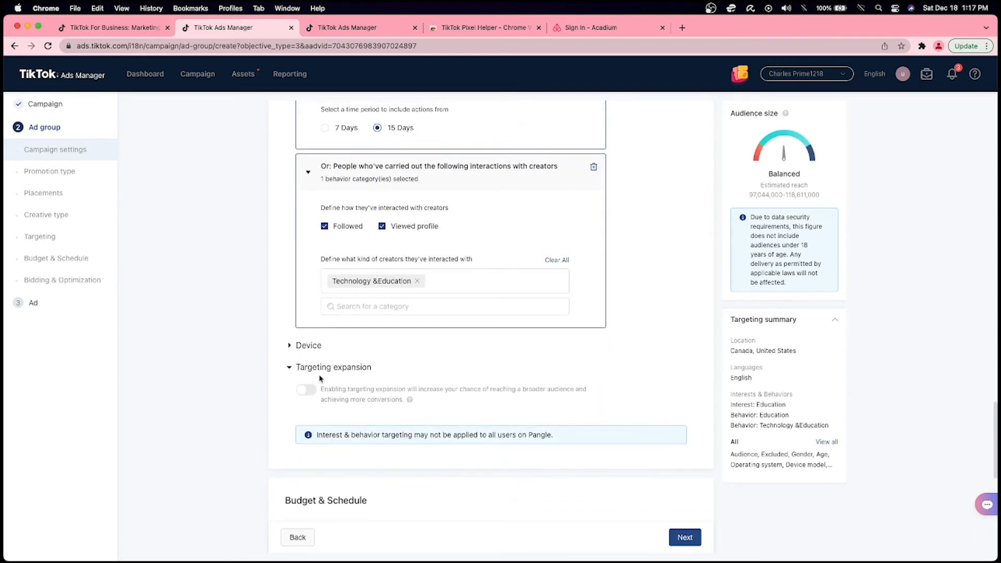
left_click(309, 346)
scroll(334, 396, "down", 5)
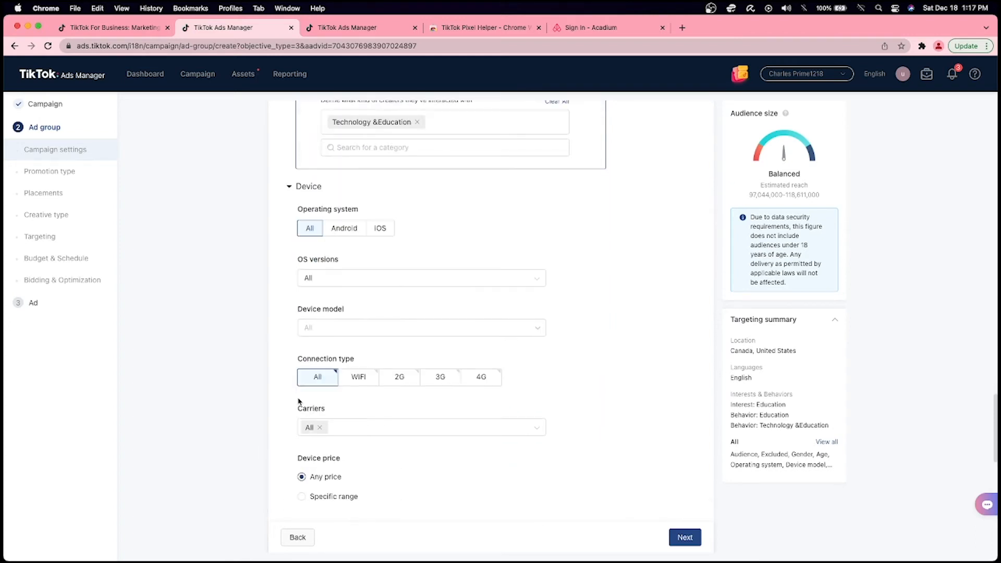
scroll(334, 365, "down", 4)
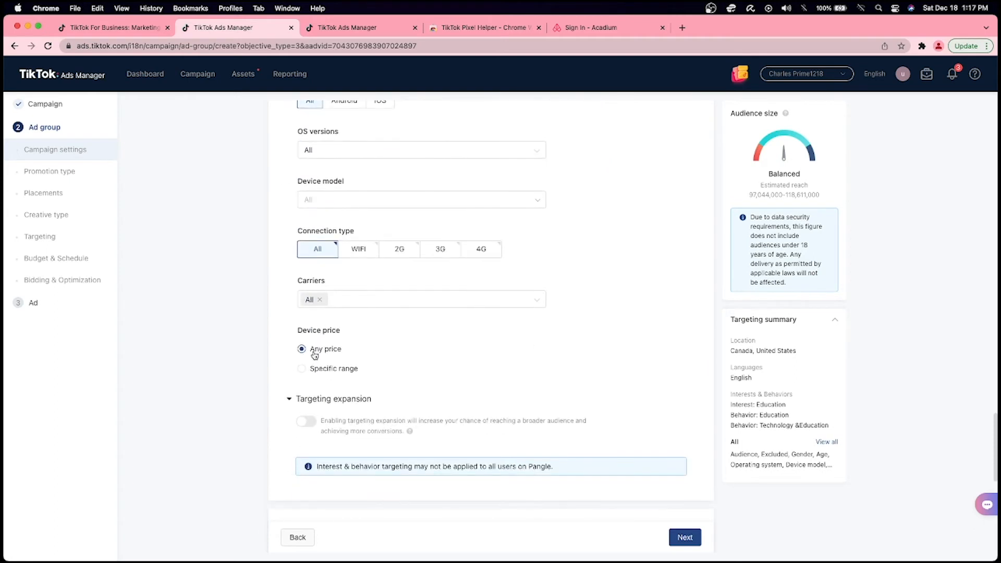
scroll(317, 374, "down", 2)
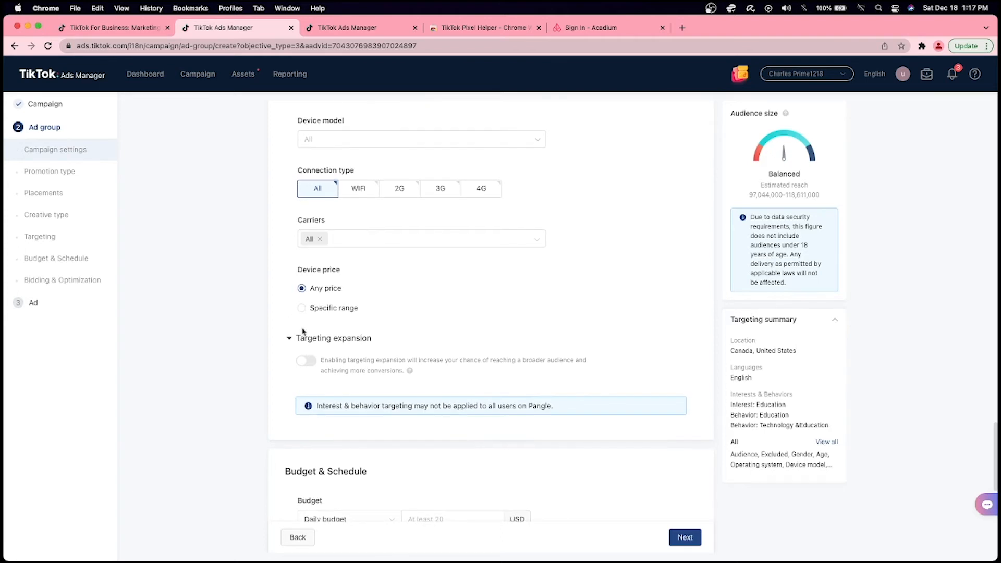
- Try a specific device price range starting at 950 USD, and return the device price to any price
left_click(328, 311)
left_click(342, 326)
left_click(357, 406)
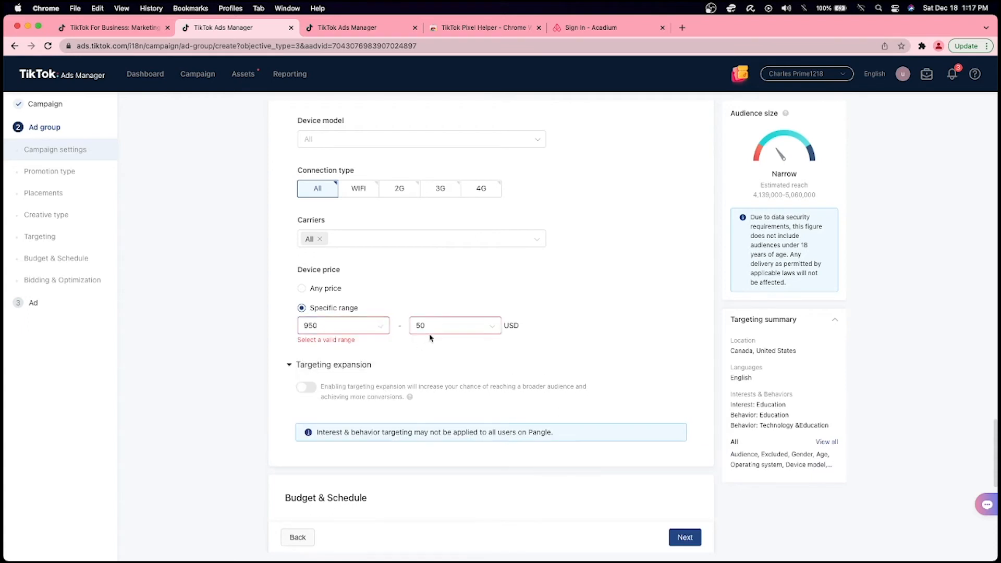
left_click(436, 328)
scroll(453, 384, "down", 5)
left_click(441, 418)
scroll(397, 412, "up", 2)
left_click(318, 408)
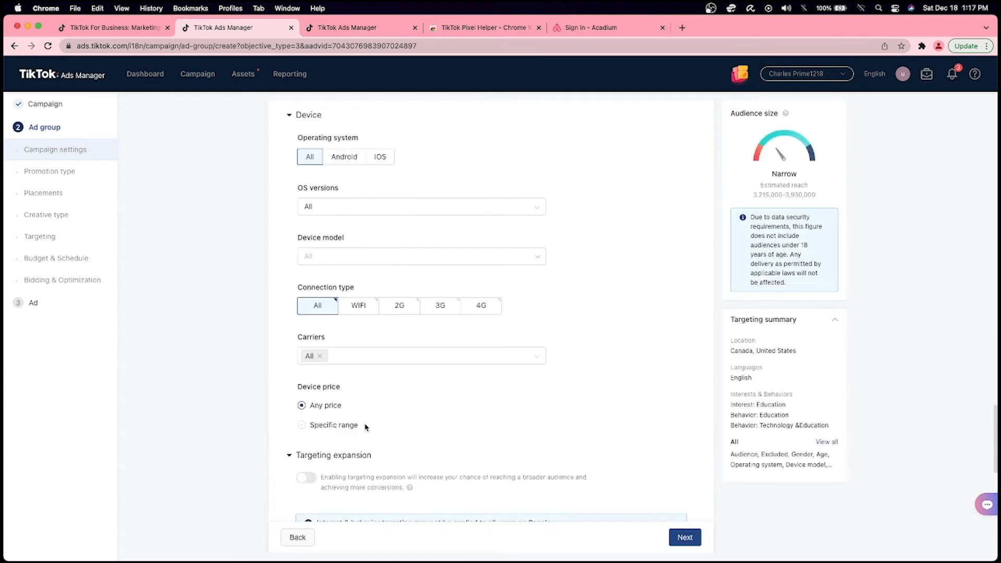
- Try targeting expansion for Interests & Behaviors, and turn the expansion off again
scroll(328, 444, "down", 2)
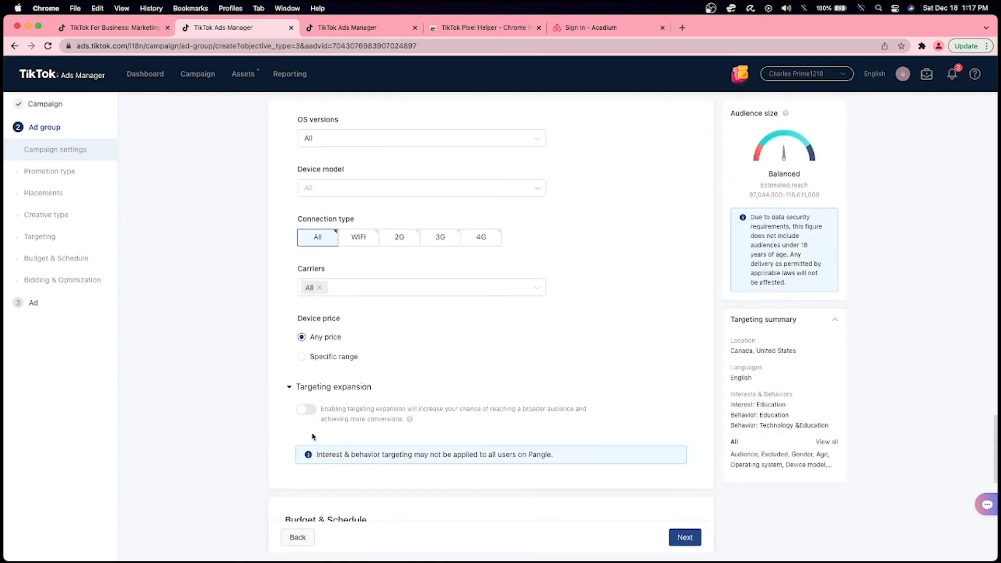
left_click_drag(322, 407, 441, 425)
left_click(442, 425)
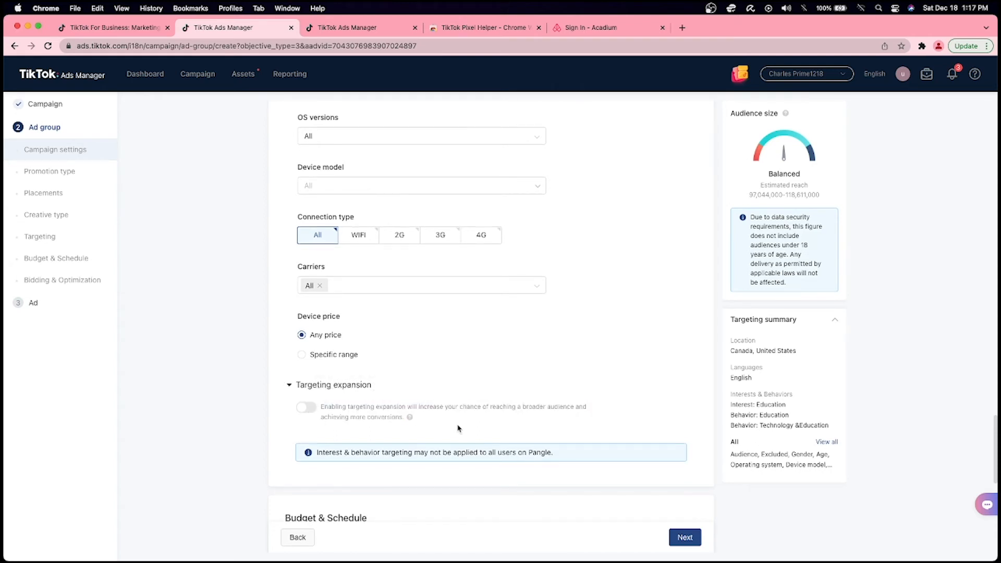
left_click(308, 408)
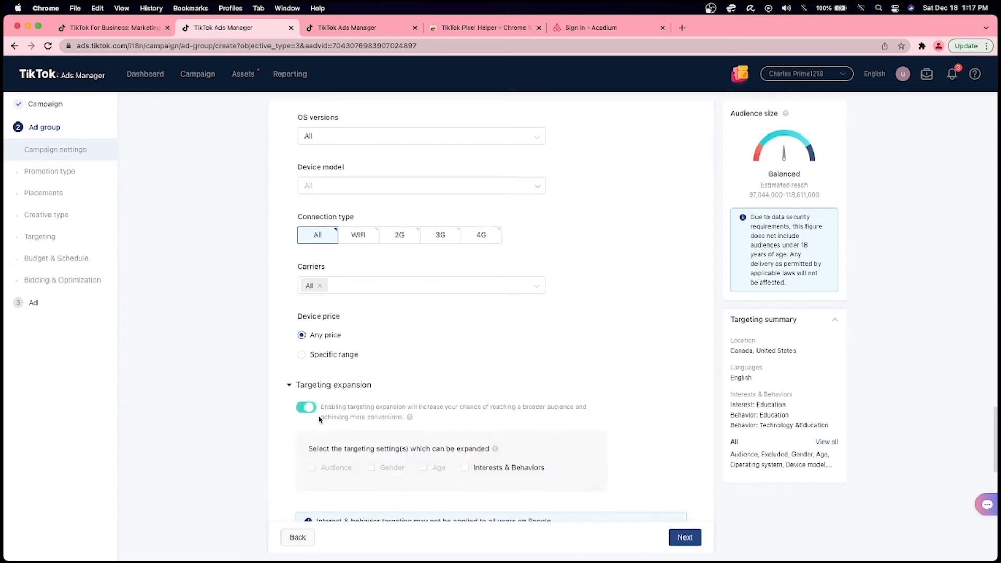
left_click(478, 472)
left_click(306, 407)
- Set the ad group's daily budget to 20 USD
scroll(283, 433, "down", 5)
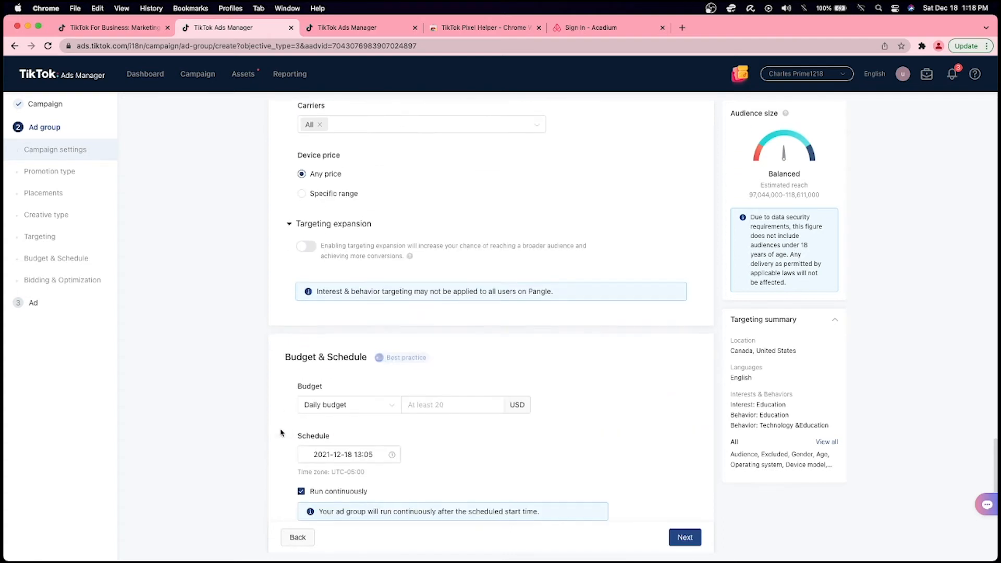
scroll(284, 432, "down", 1)
left_click(451, 347)
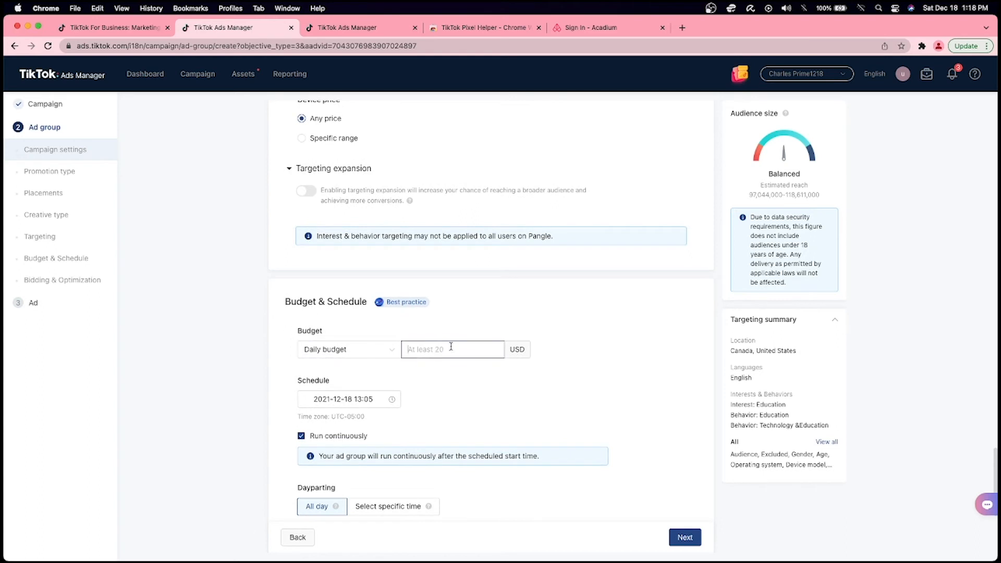
type("20")
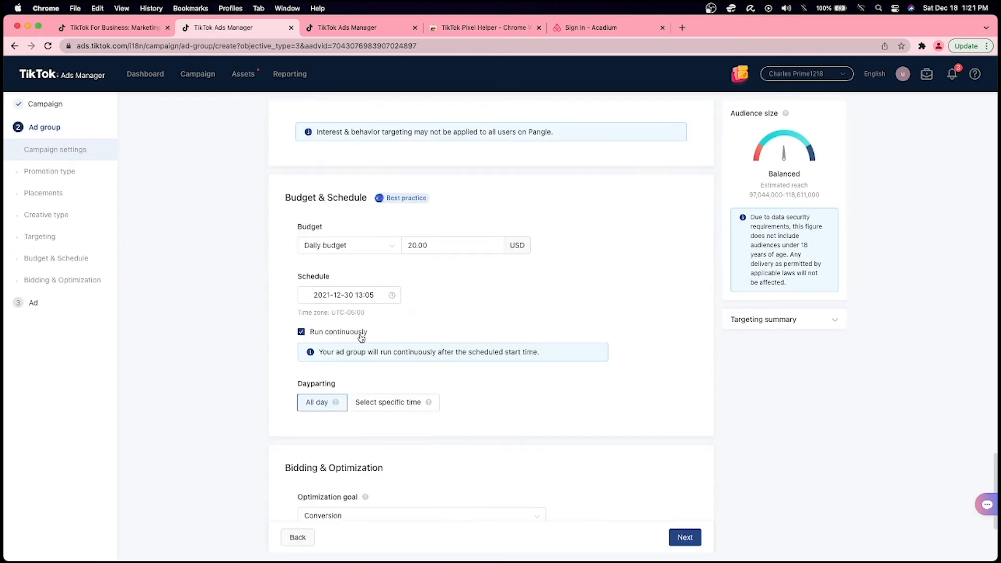
- Try scheduling the ad group with an end date, and switch back to running continuously
left_click(361, 337)
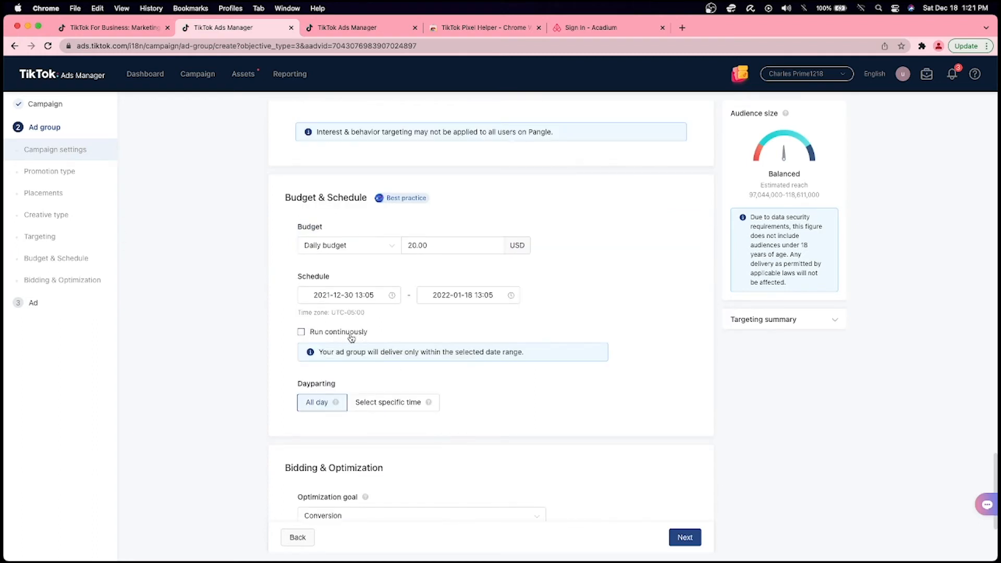
left_click(437, 295)
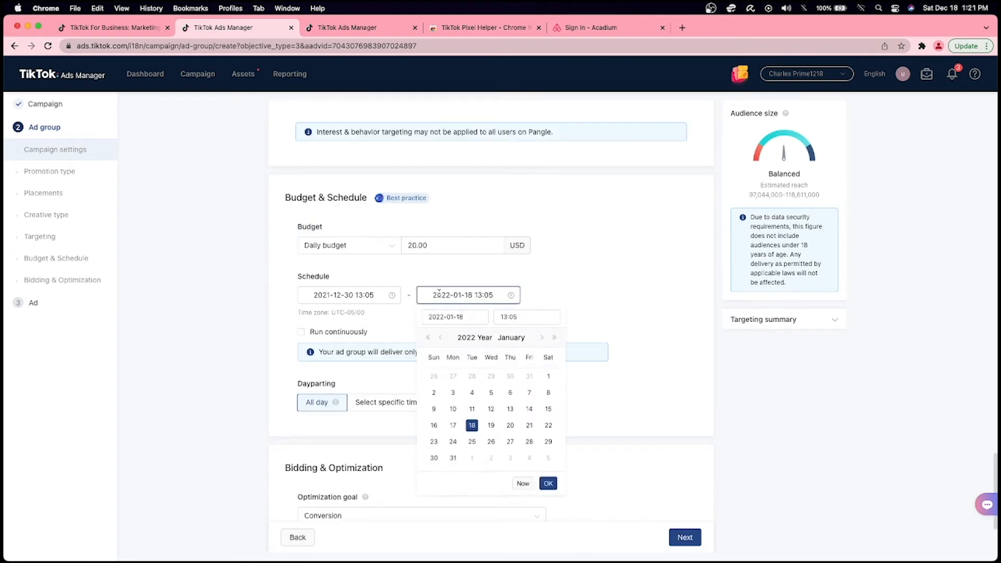
left_click(373, 391)
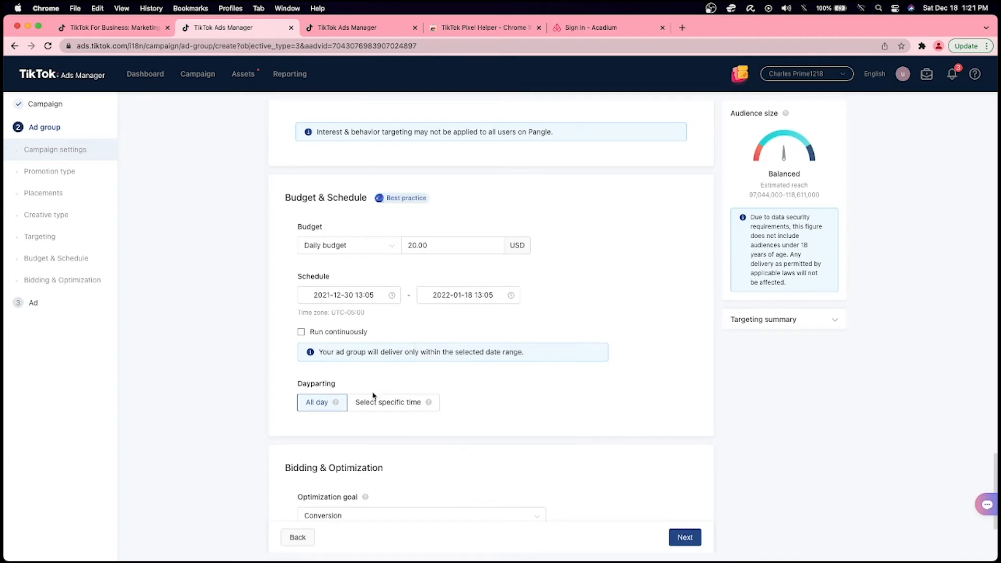
left_click(356, 337)
- Try dayparting the ad group to Wednesday and Thursday from 03:30 to 15:30, and return it to all day
left_click(389, 403)
scroll(376, 374, "down", 5)
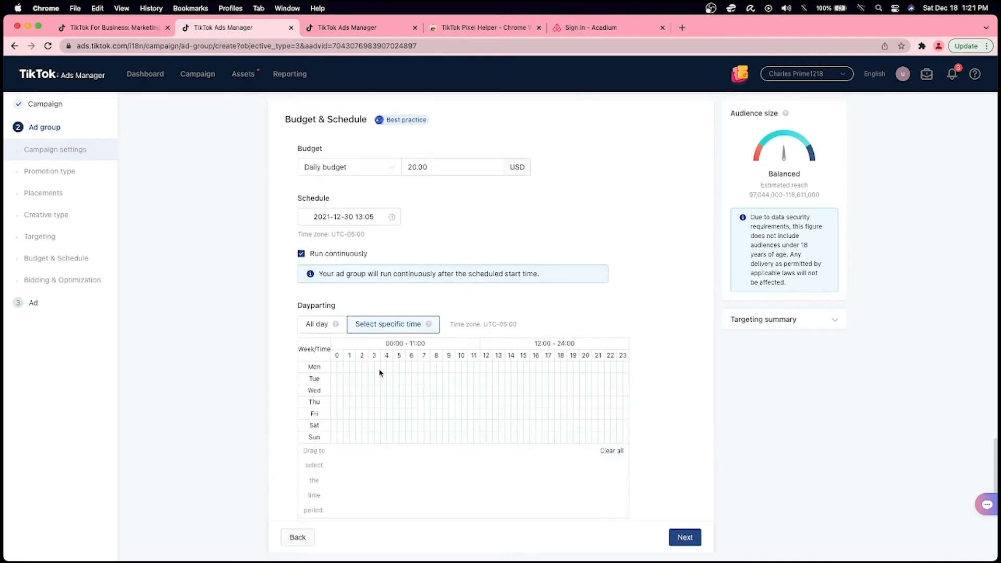
left_click_drag(381, 308, 521, 318)
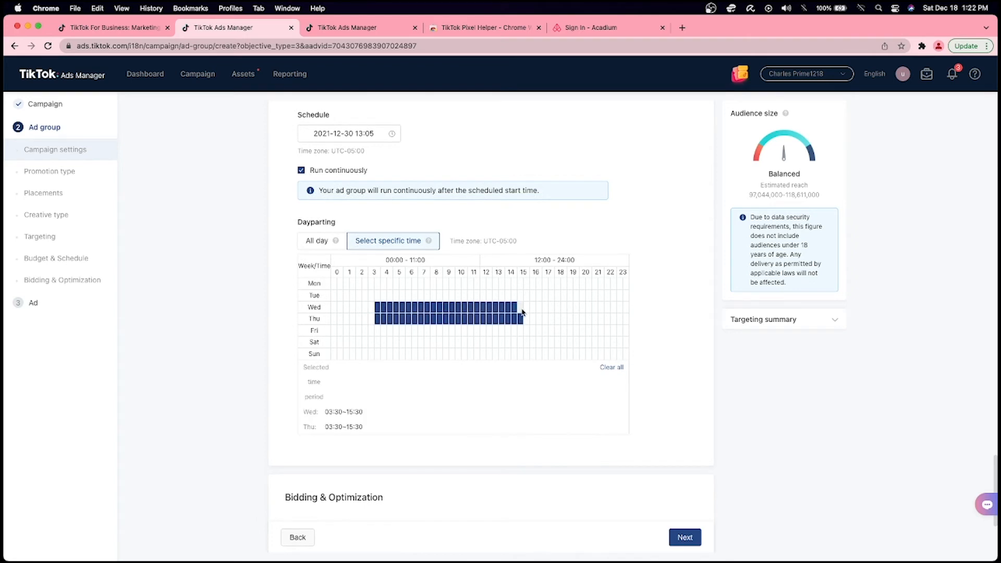
left_click(321, 241)
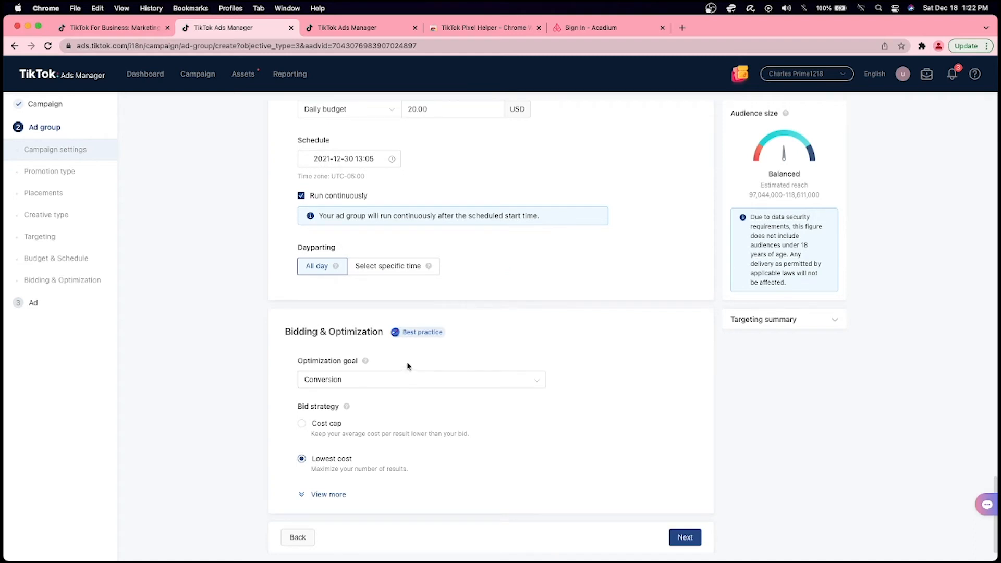
- Keep Conversion as the optimization goal, and try the Cost cap bid strategy with its suggested minimum bid before returning to Lowest cost
left_click(413, 382)
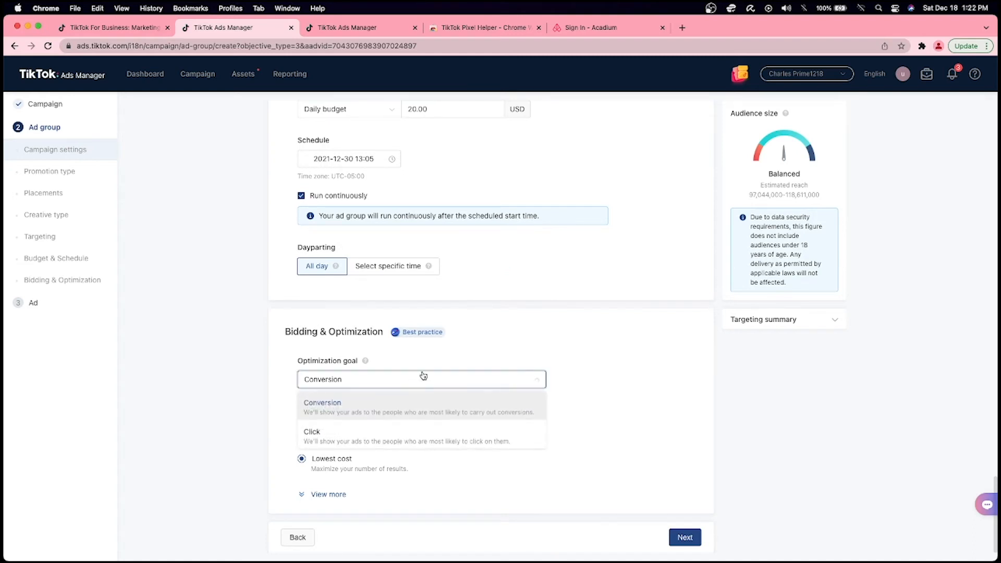
left_click(401, 416)
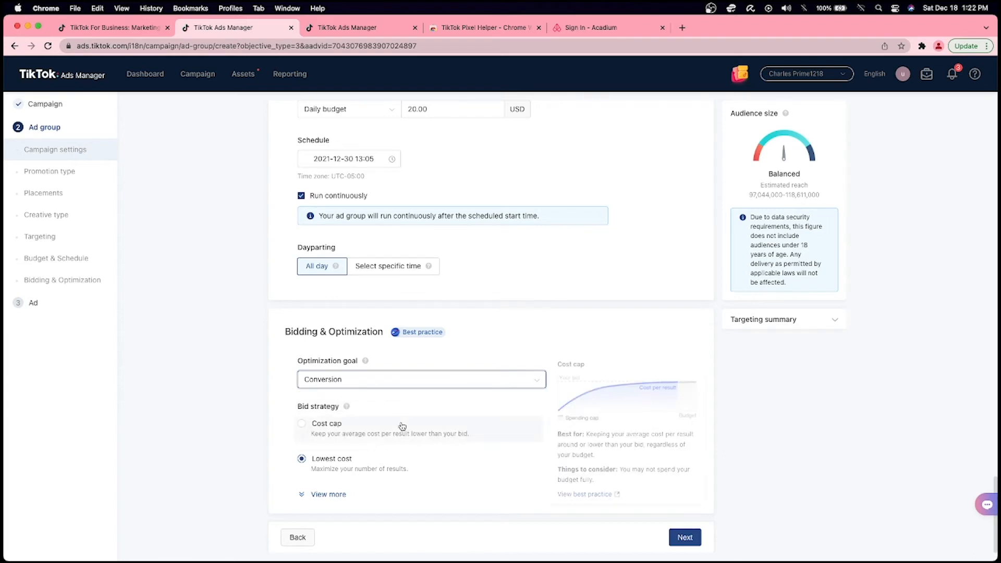
left_click(363, 443)
scroll(363, 442, "down", 2)
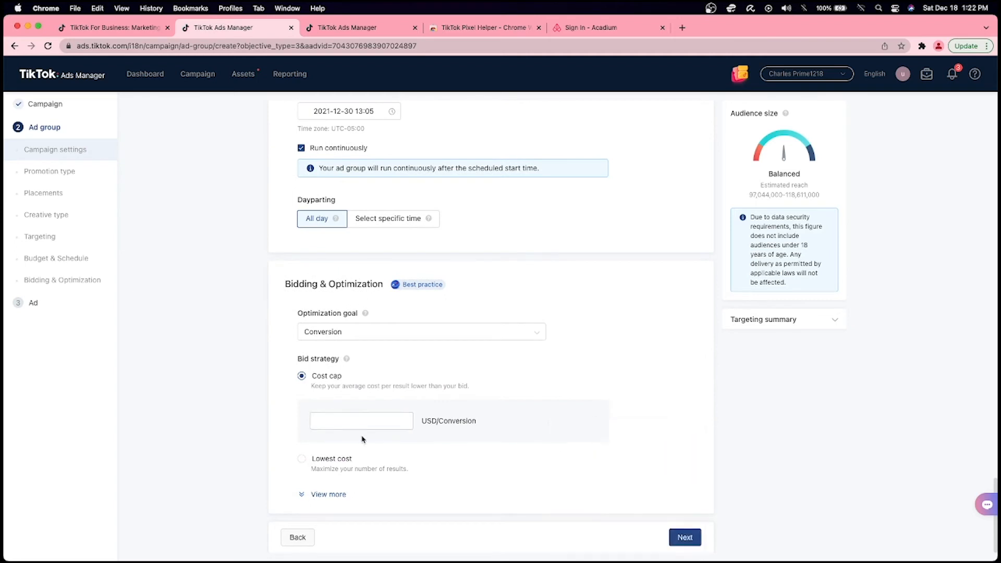
left_click(359, 423)
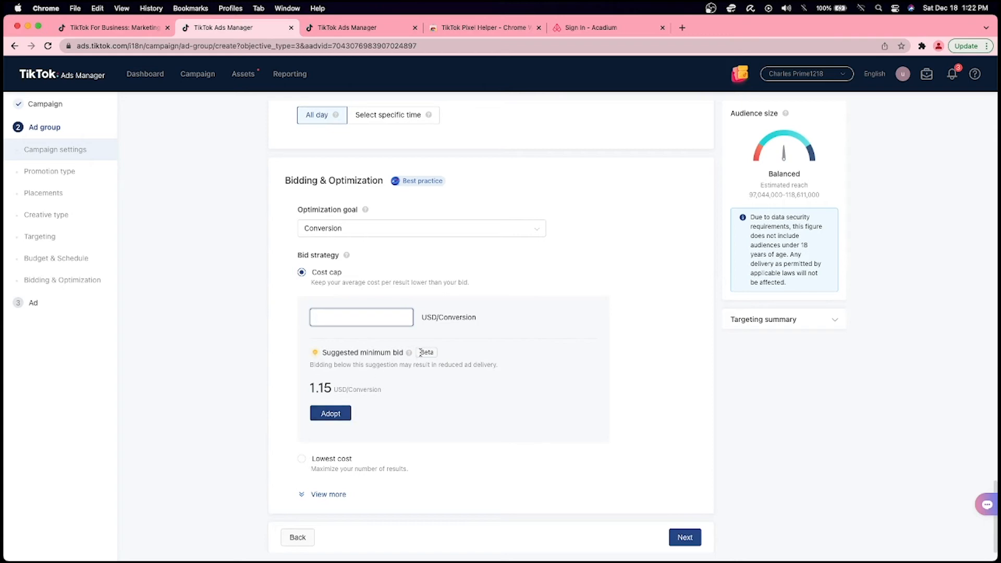
mouse_move(409, 355)
left_click(410, 354)
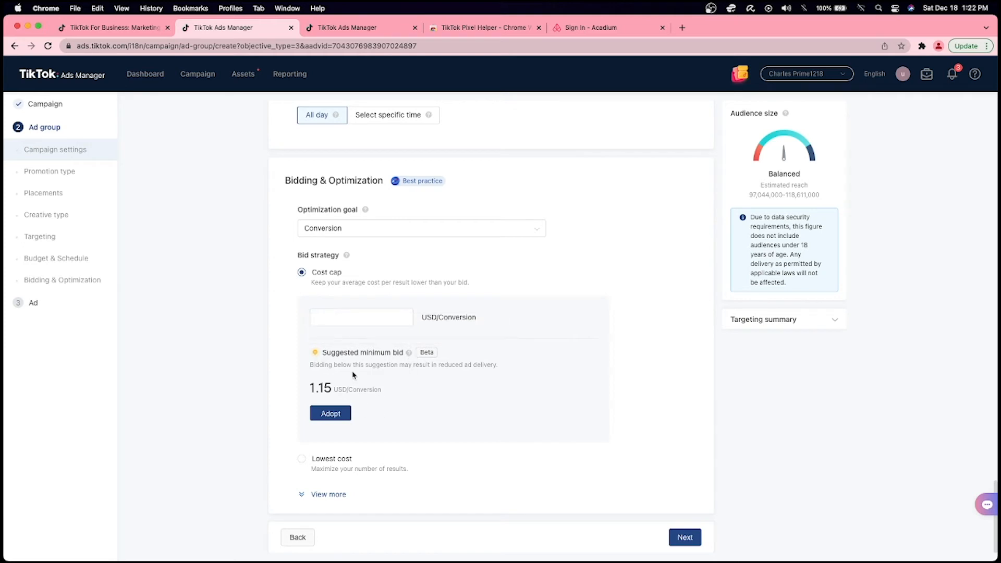
left_click_drag(353, 362, 519, 369)
left_click(514, 391)
left_click(301, 459)
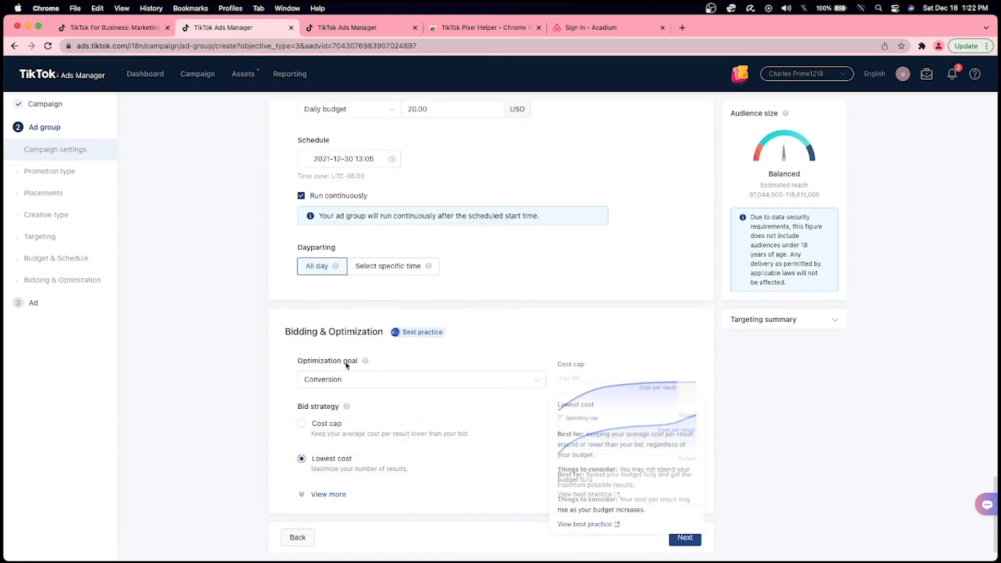
- Review the billing and delivery settings and the targeting summary, and continue to the ad creation stage
left_click(327, 355)
left_click(796, 319)
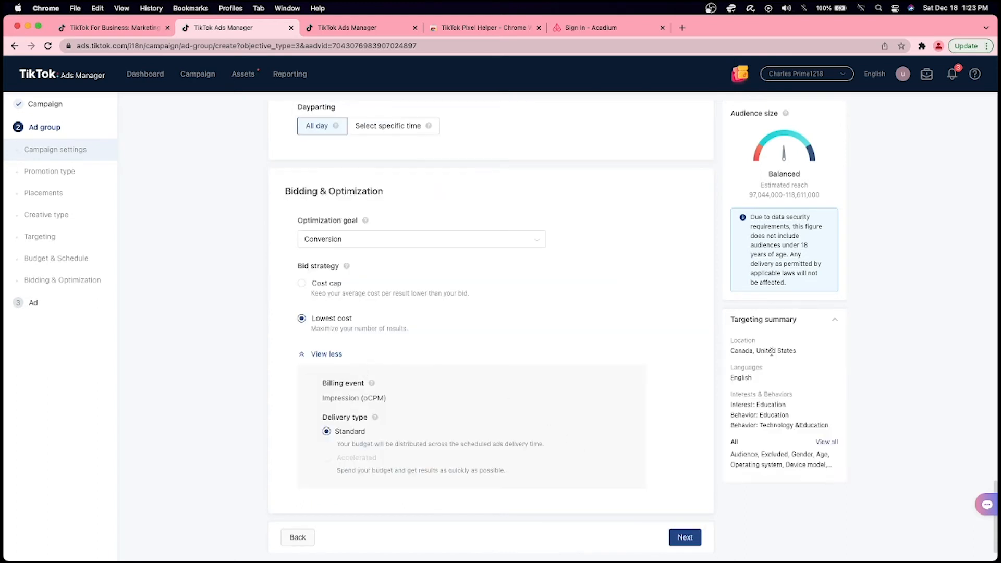
left_click_drag(747, 198, 852, 192)
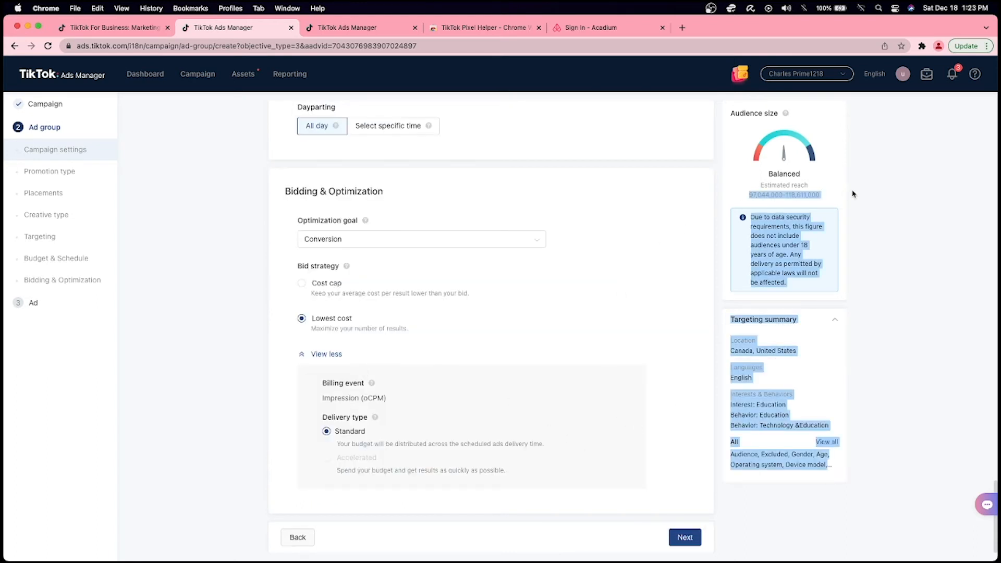
left_click(683, 537)
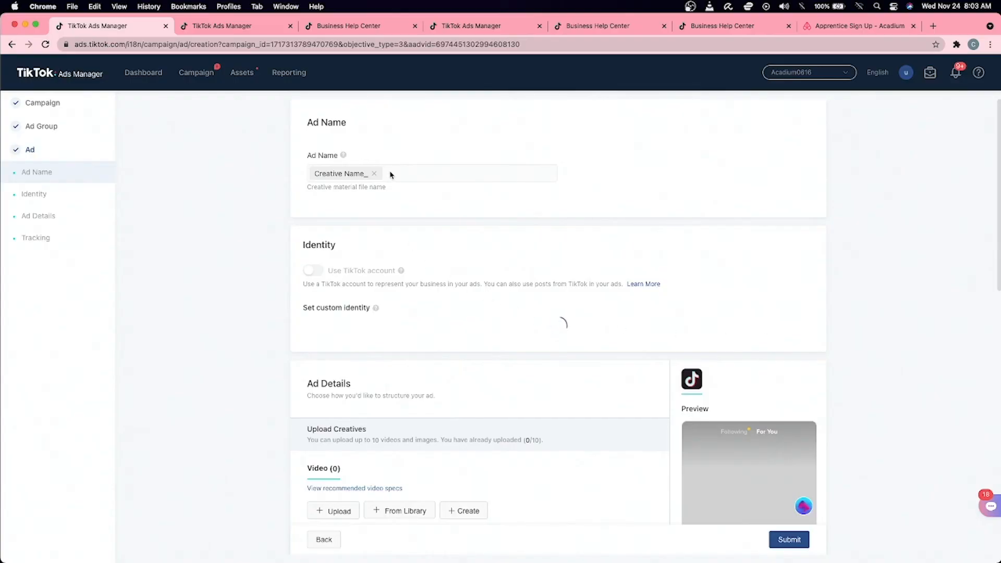
- Replace the creative name placeholder in the ad name with Sign_Up_Ads_11.24.21
left_click(374, 173)
left_click_drag(397, 174, 307, 174)
type("Sign_Up_Ads_11.24.21")
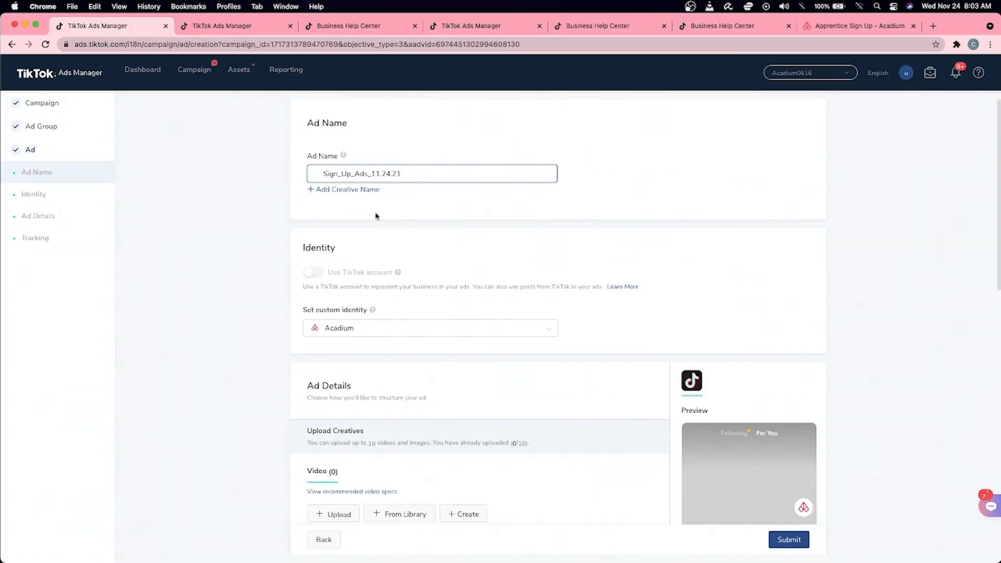
scroll(367, 297, "down", 4)
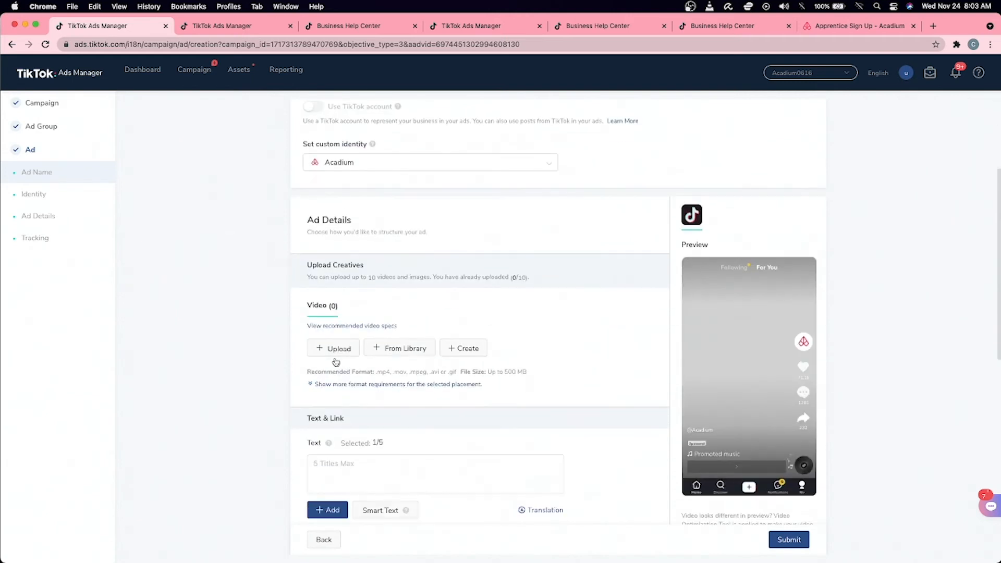
- Add three videos from the library to the ad: Great Resignation, Acadium_Ads_Apprenti… and Signs Youre Good At…
left_click(402, 349)
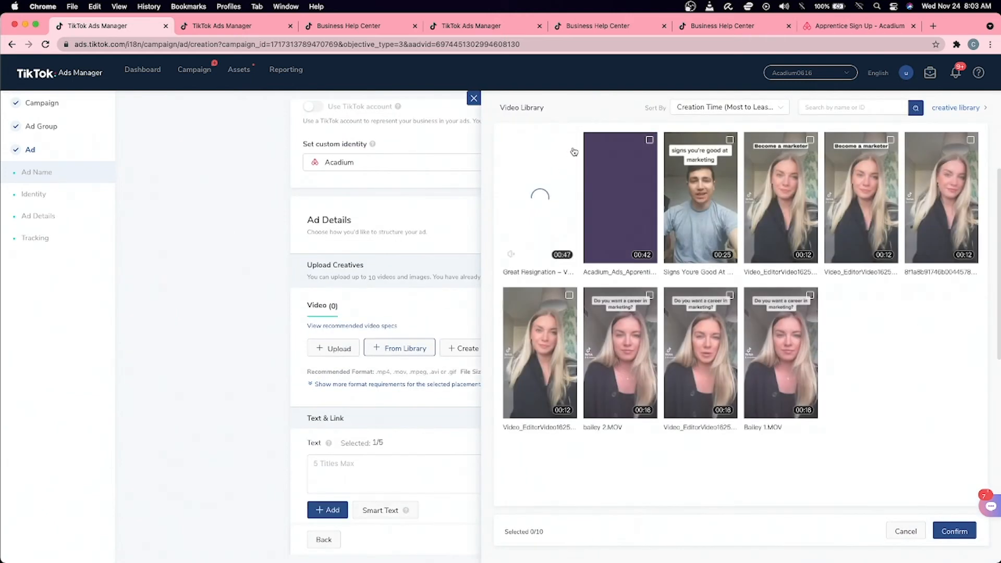
left_click(569, 139)
left_click(650, 140)
left_click(730, 140)
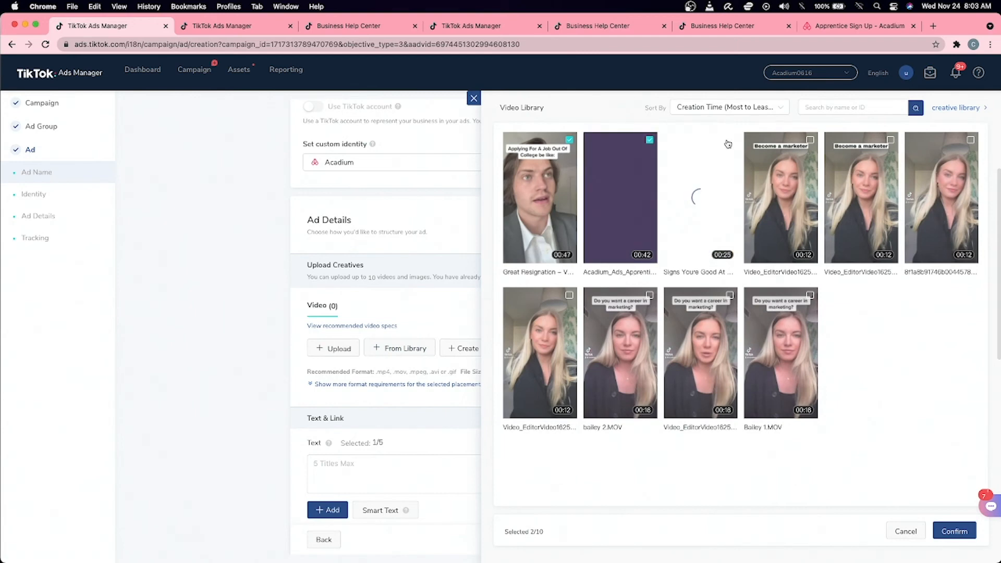
left_click(944, 536)
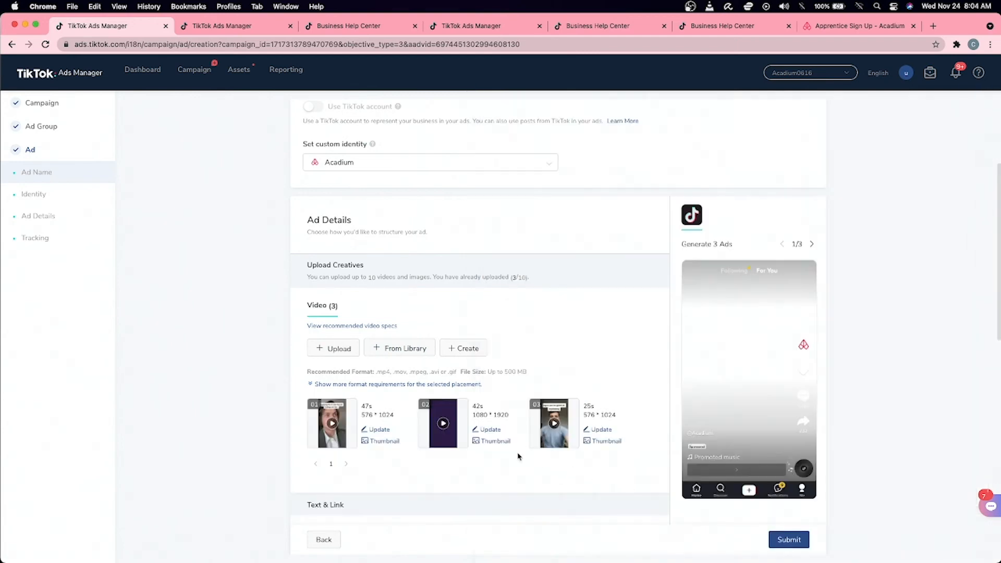
- Review the thumbnail choices for the 47 s video and save the first frame as its thumbnail
left_click(381, 439)
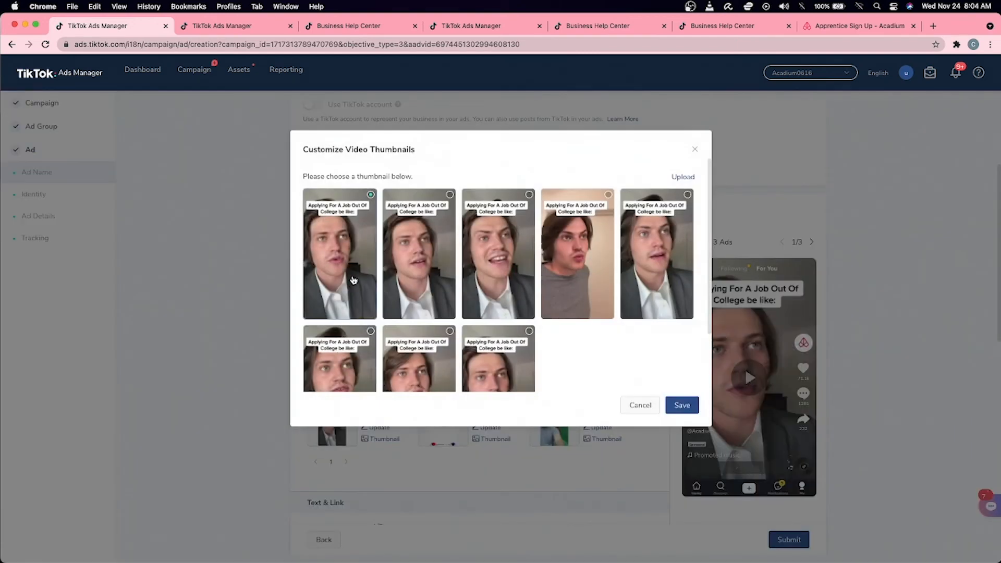
scroll(356, 328, "down", 1)
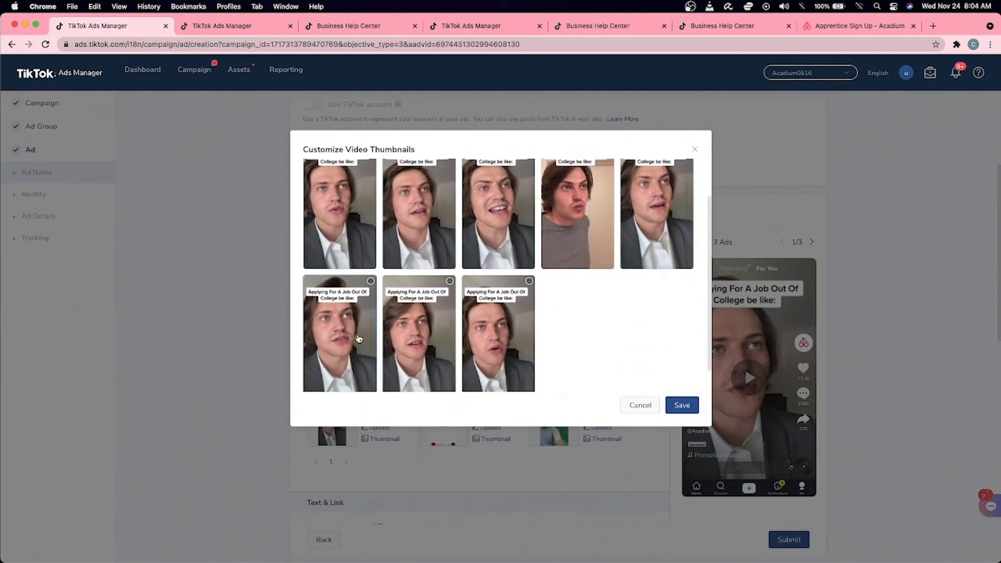
left_click(683, 405)
left_click(681, 406)
left_click(678, 407)
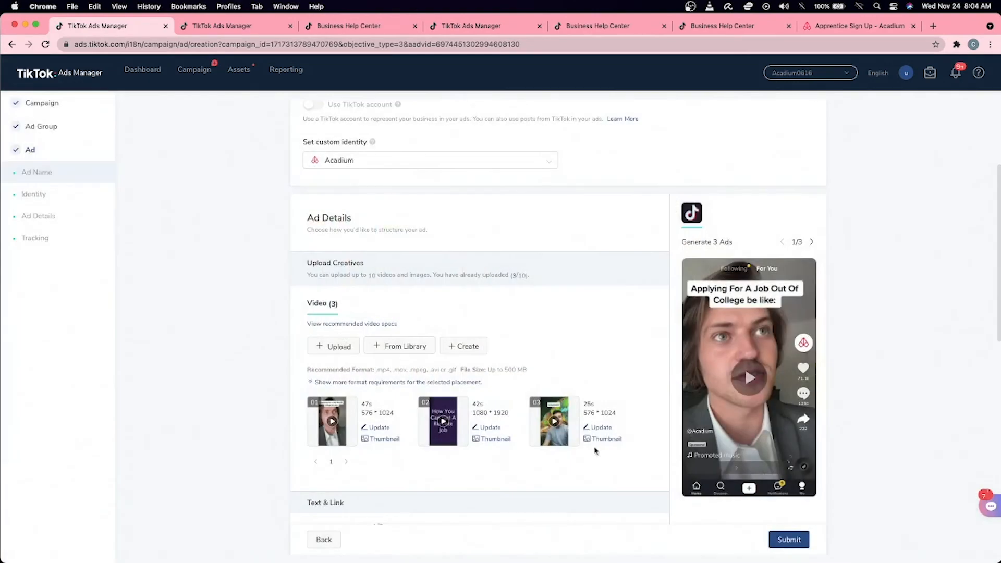
- Enter the ad text "Get A Free Internship On Acadium.com" and add the remaining title fields up to the maximum of five
scroll(594, 447, "down", 7)
left_click(375, 208)
type("Get A Free Internship On Acadium.com")
left_click(334, 241)
left_click(325, 290)
left_click(330, 335)
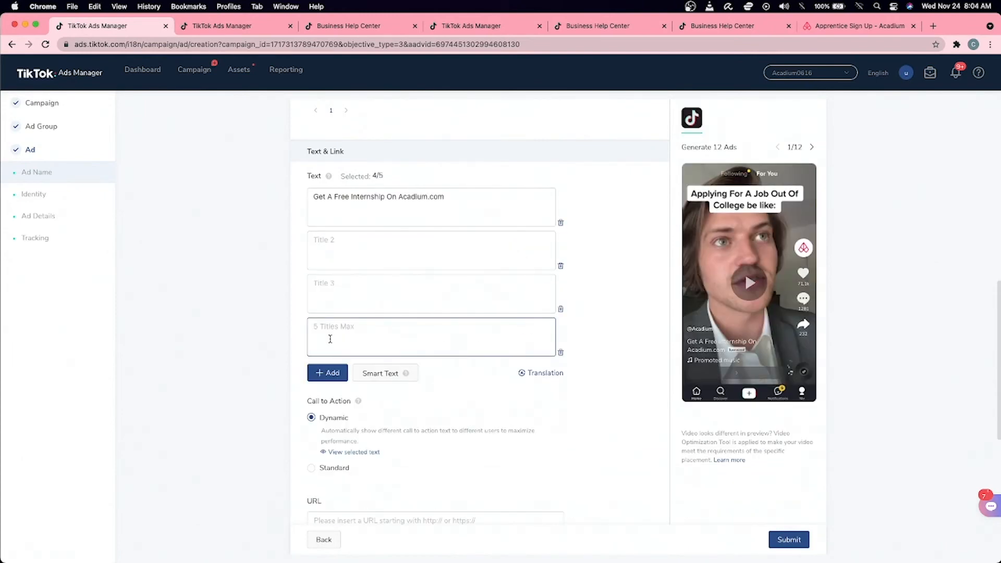
left_click(328, 372)
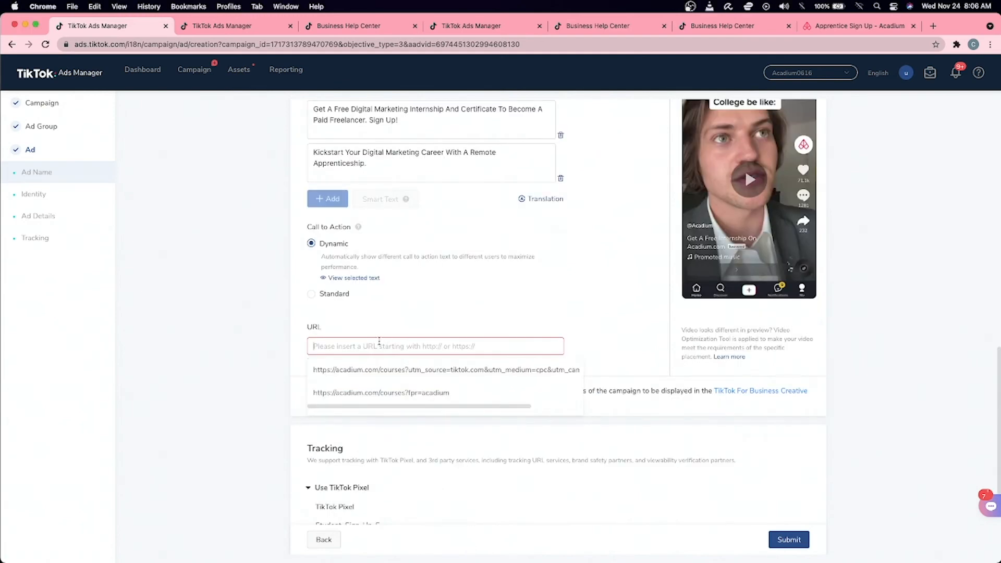
- Set the destination URL to the acadium.com/courses link with utm_source=tiktok.com and utm_medium=cpc, and review the tracking section
key("super+v")
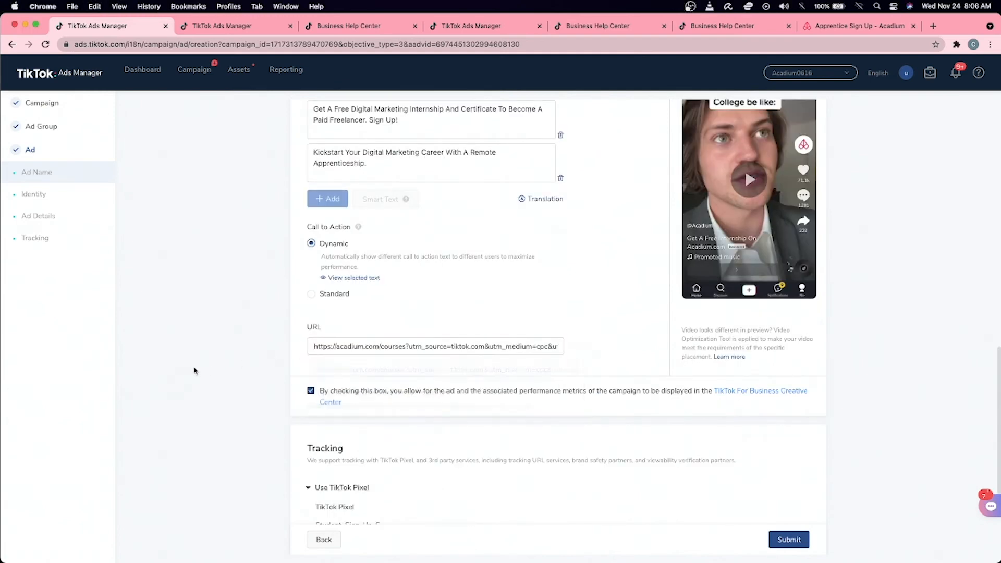
scroll(273, 407, "down", 5)
scroll(370, 293, "down", 1)
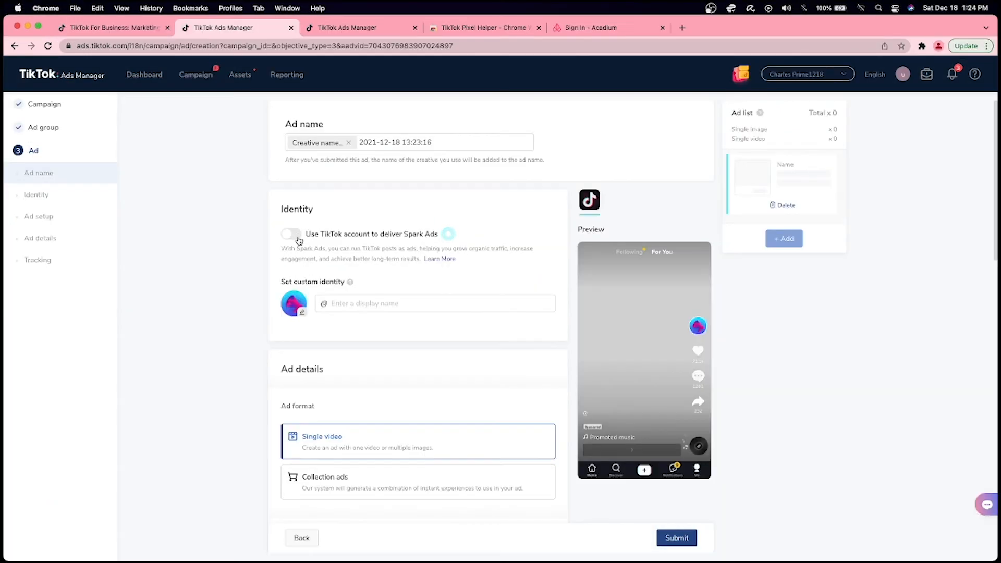
- Enable Spark Ads delivery through a TikTok account for the new ad, and try to link an owned account
left_click(371, 307)
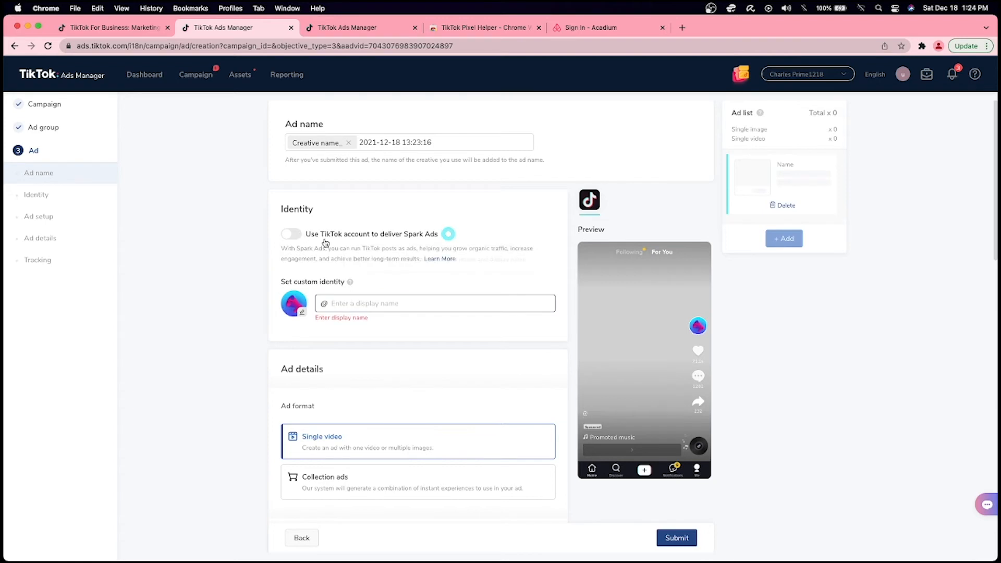
left_click(291, 234)
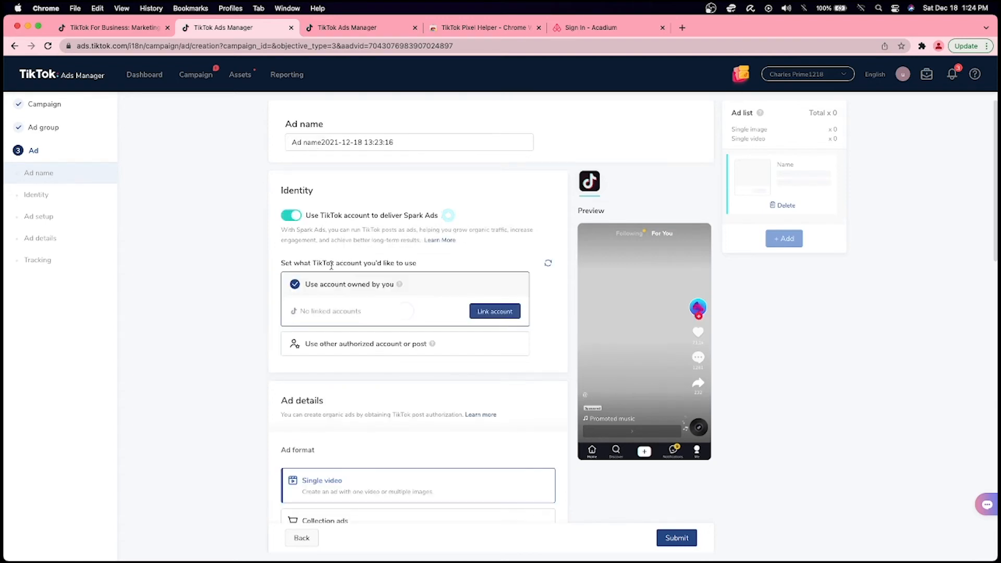
left_click(483, 314)
left_click_drag(221, 125, 702, 105)
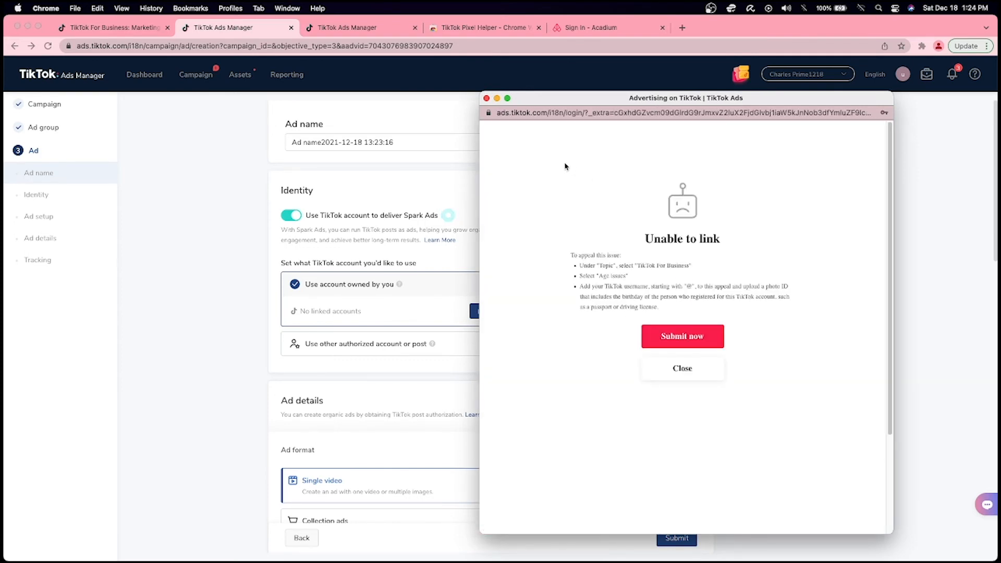
left_click(693, 377)
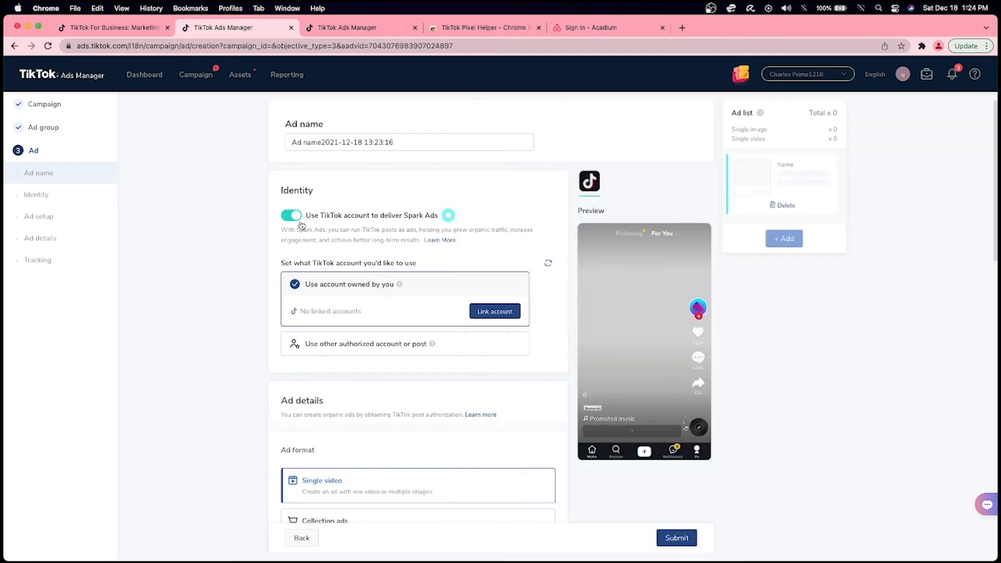
- Switch the Spark Ads identity to another authorized account or post, and authorize the TikTok post by entering its post code
left_click(373, 345)
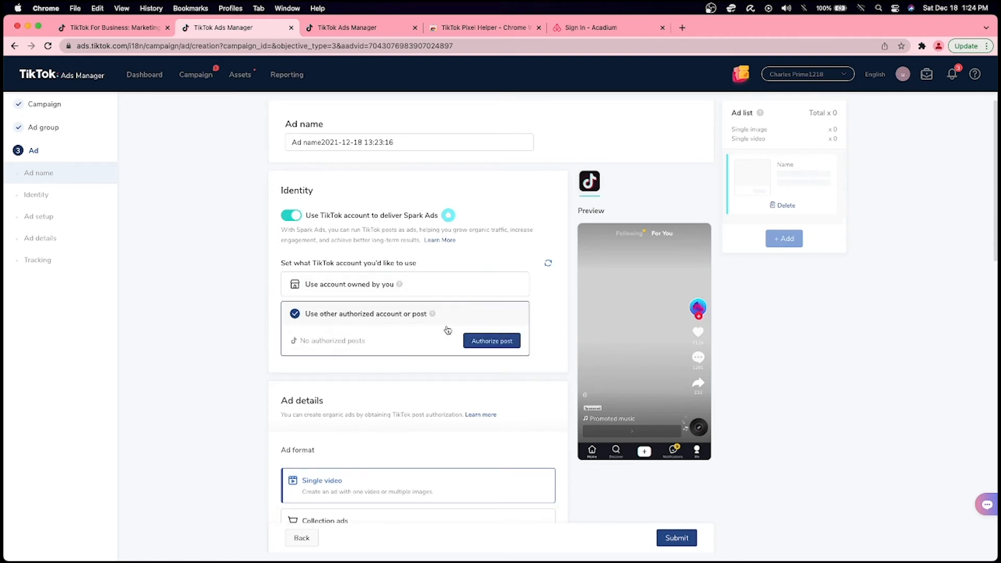
left_click(481, 344)
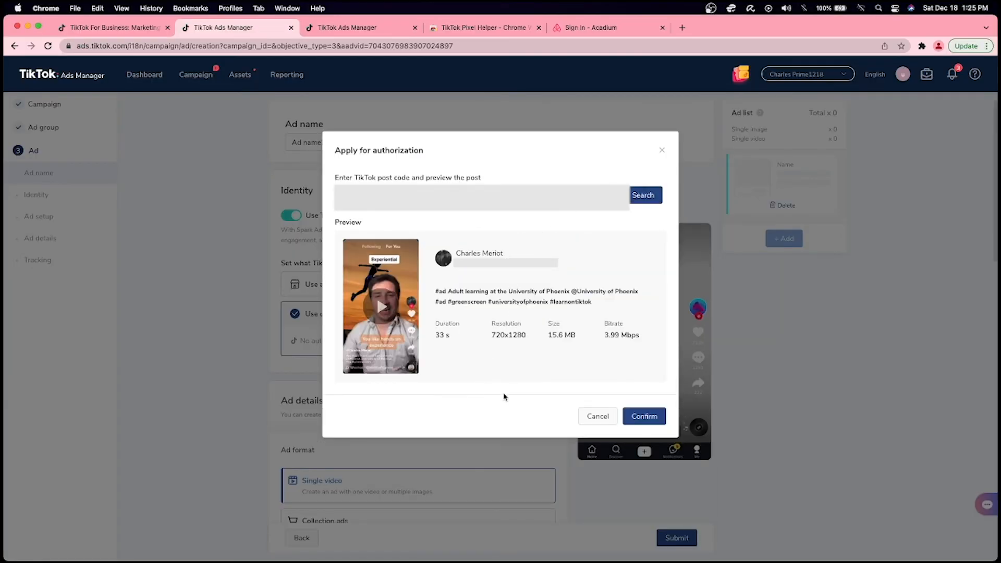
left_click(643, 418)
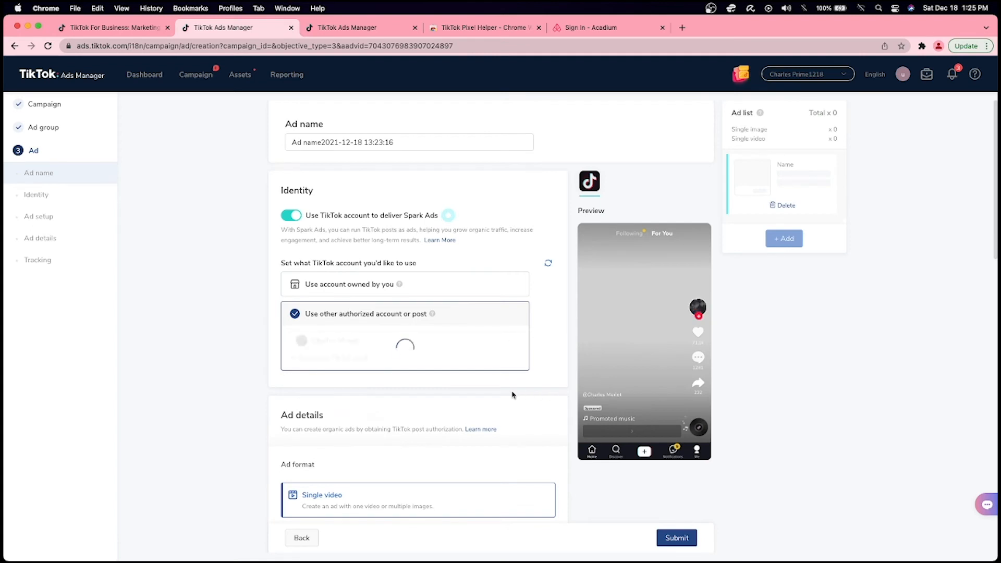
- Add the authorized "#ad Adult learning" TikTok post as the single video creative
scroll(488, 322, "down", 1)
scroll(485, 329, "down", 1)
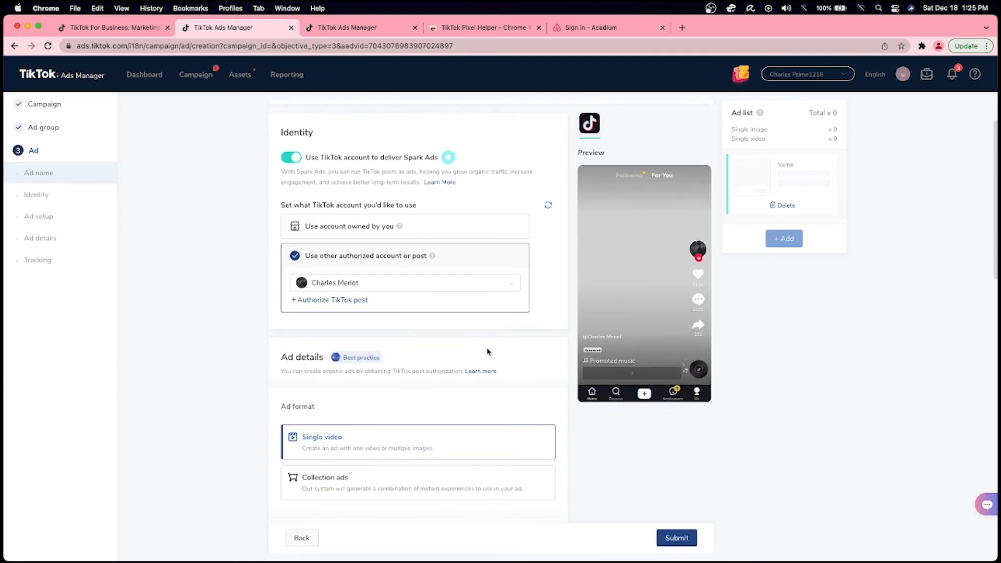
scroll(465, 334, "down", 1)
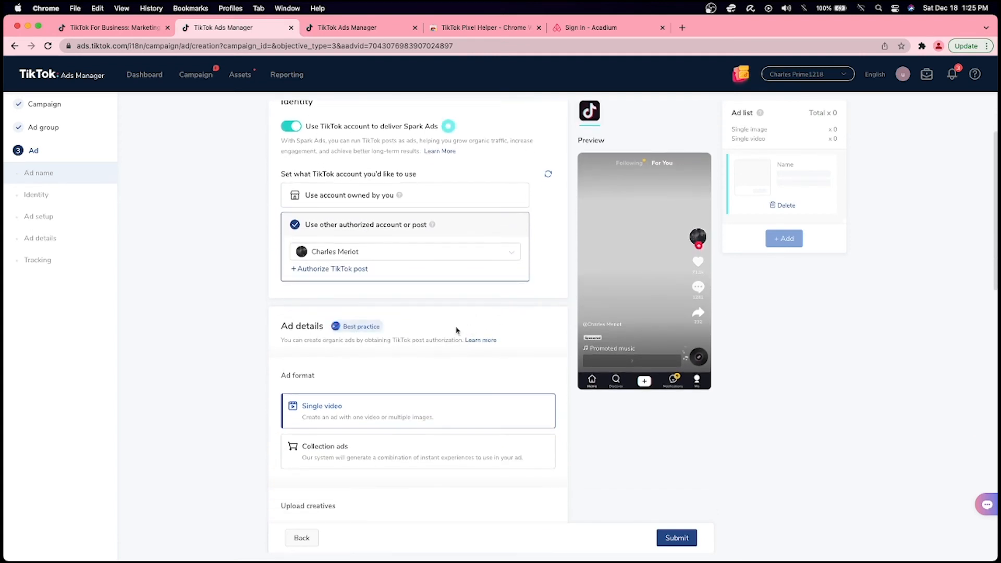
scroll(184, 381, "down", 4)
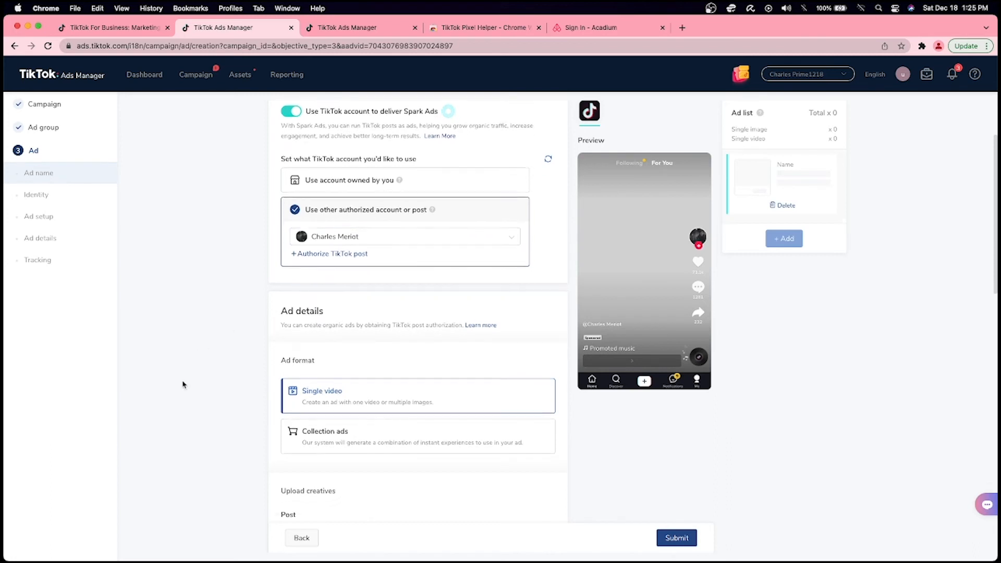
scroll(208, 360, "down", 1)
scroll(295, 320, "down", 4)
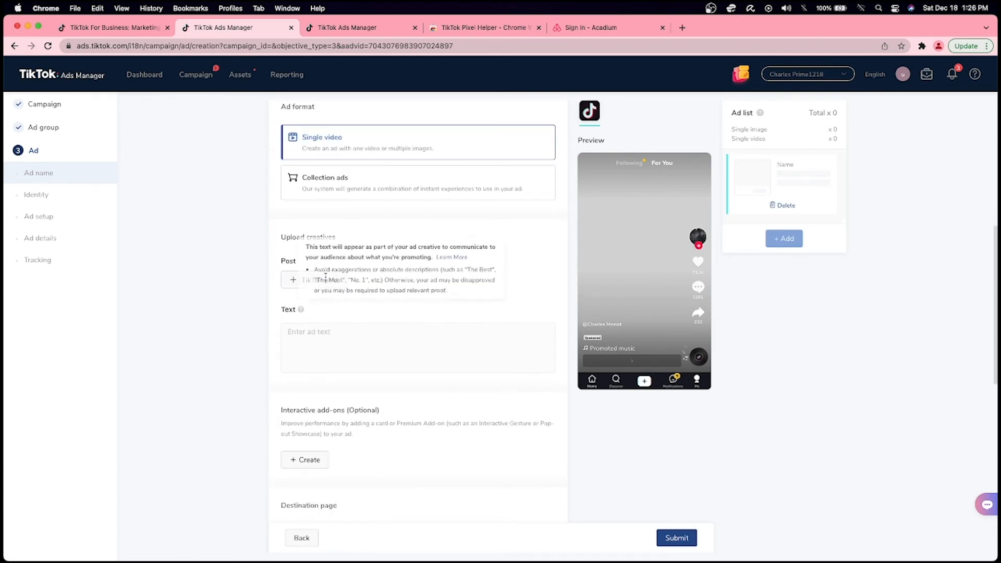
left_click(283, 285)
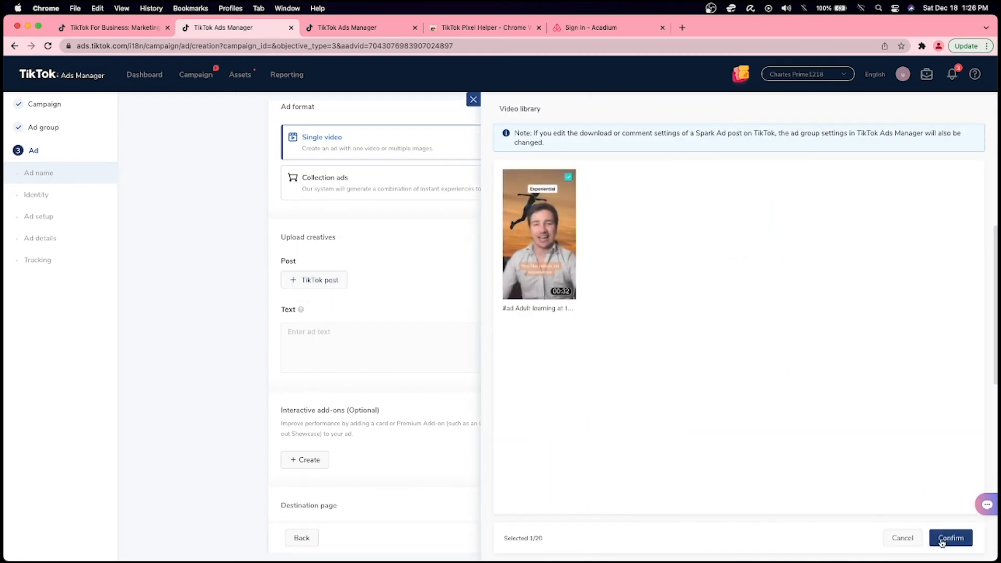
left_click(952, 538)
- Set the call to action to Standard with the Sign up text, and consent to displaying the ad in the Creative Center
scroll(454, 345, "down", 6)
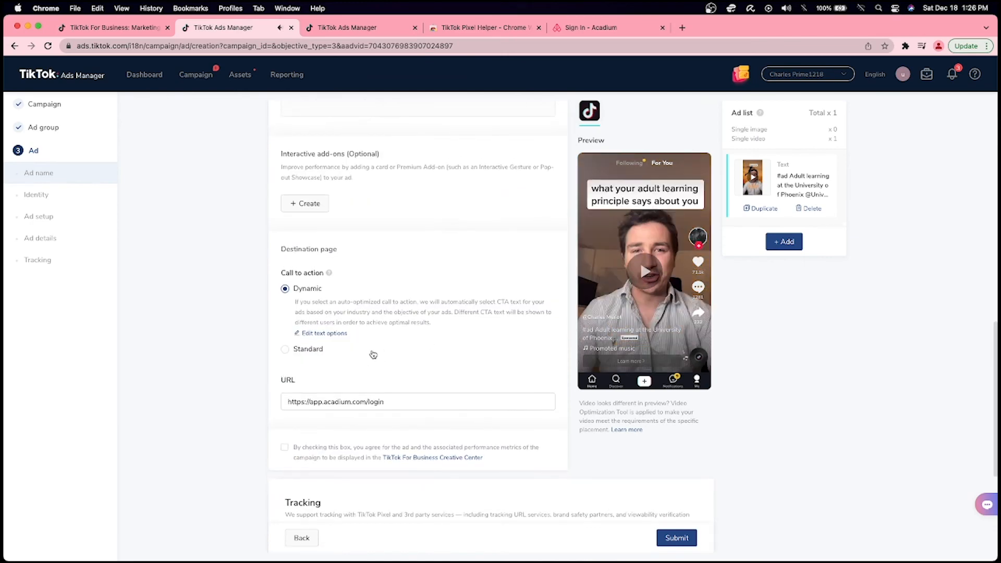
left_click(310, 353)
left_click(340, 323)
scroll(338, 373, "down", 2)
left_click(338, 371)
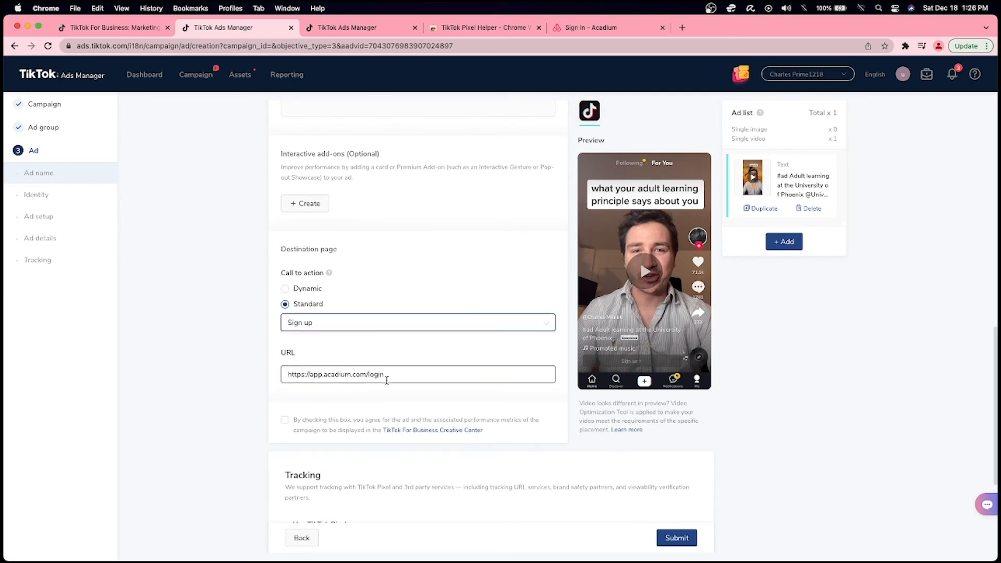
left_click(302, 427)
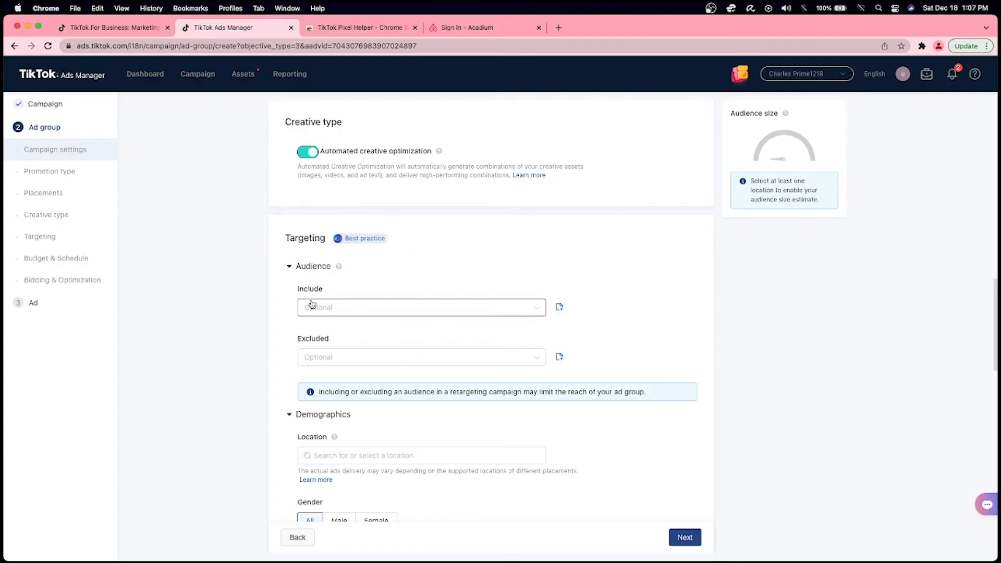
- Check the ad group's included audiences for a saved audience
scroll(313, 305, "down", 3)
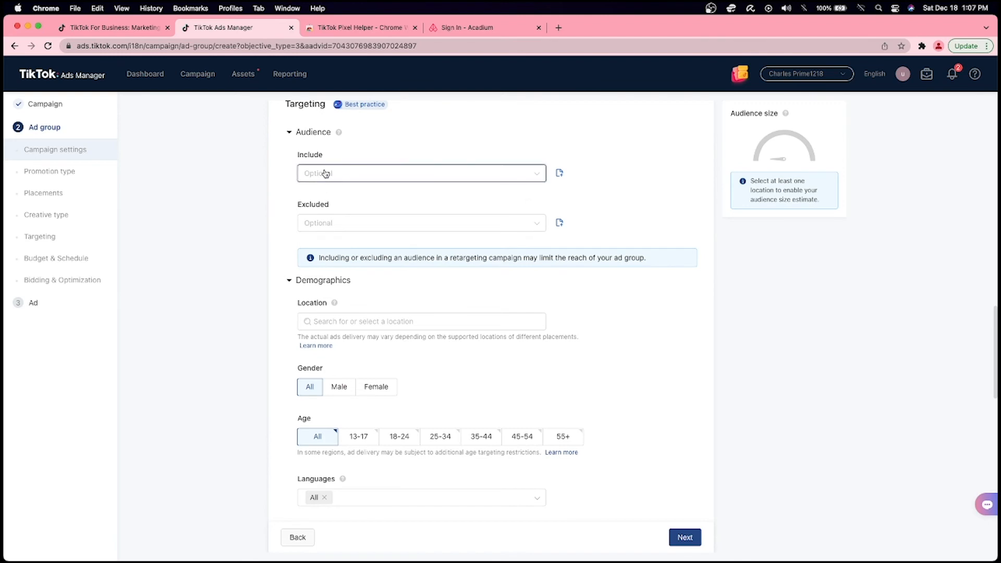
left_click(331, 172)
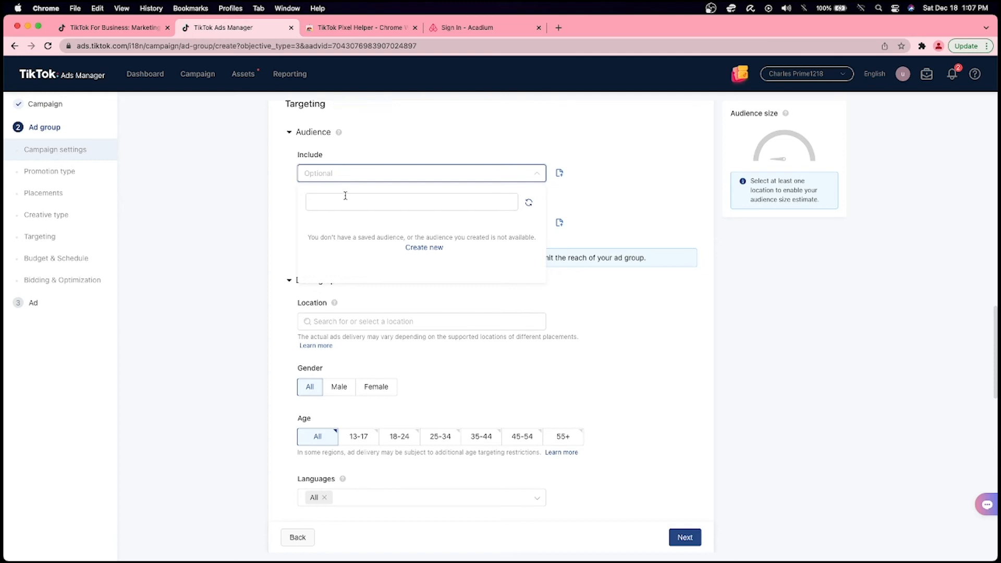
left_click(345, 176)
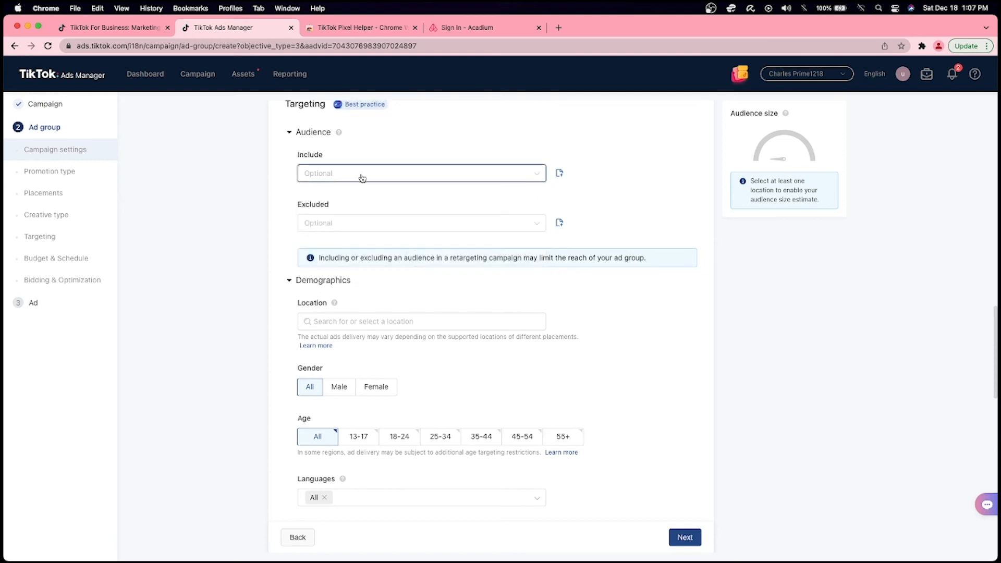
- Start a new custom audience of the Website Traffic type for the ad group's targeting
left_click(559, 173)
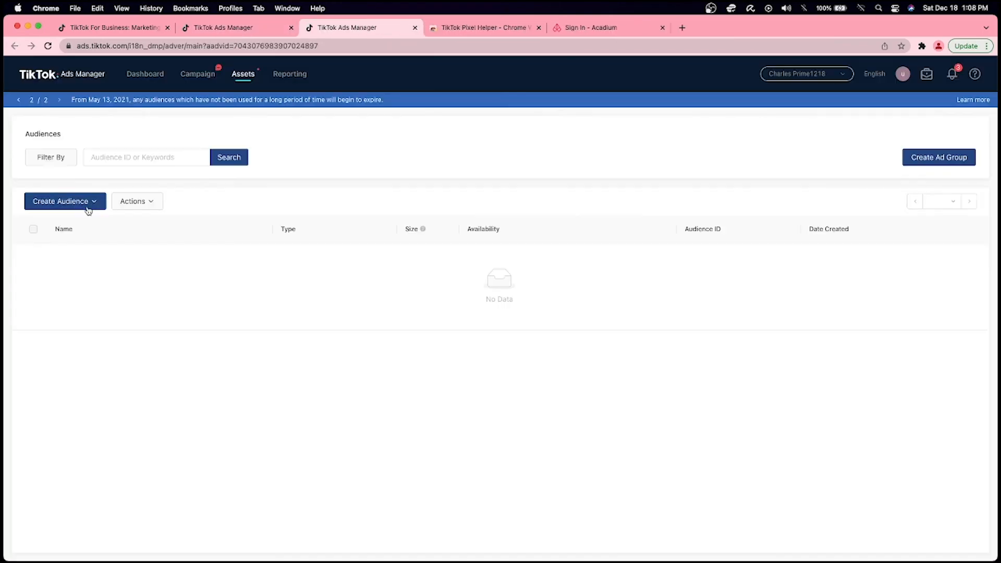
left_click(88, 208)
left_click(86, 224)
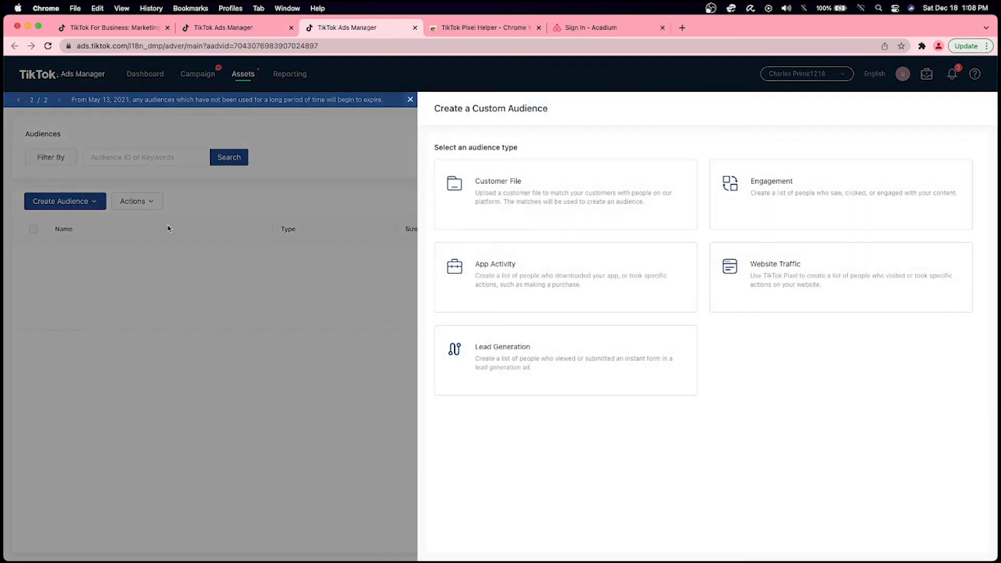
left_click(795, 279)
- Define the audience as people with the Click Button action in the past 180 days through the Student-SignUp pixel
left_click(546, 282)
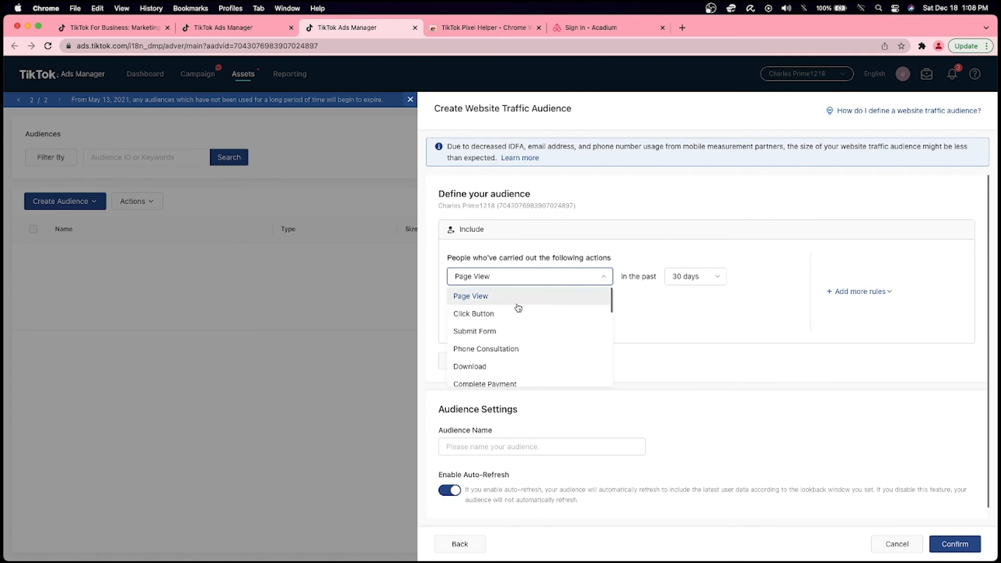
left_click(513, 313)
left_click(509, 324)
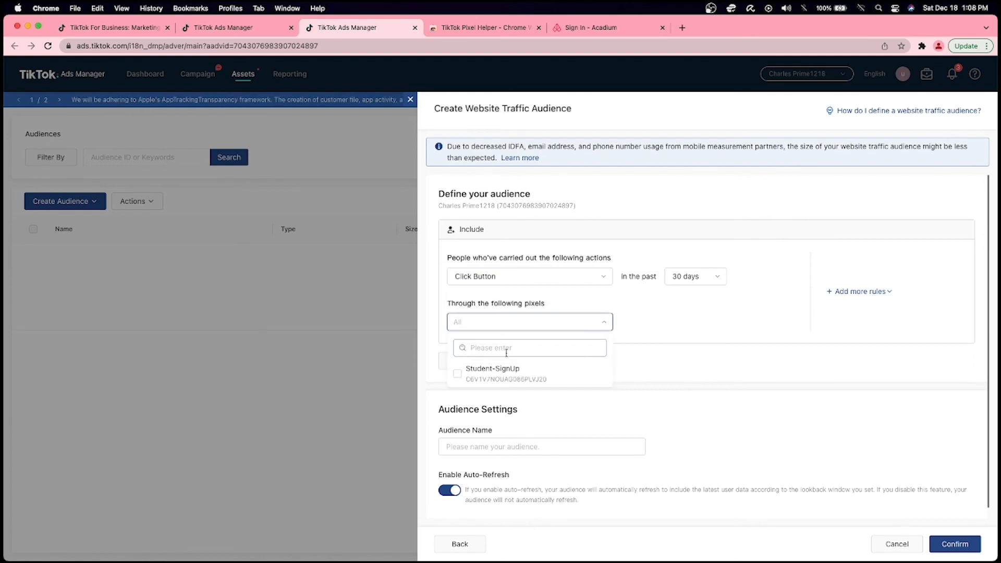
left_click(495, 372)
left_click(741, 307)
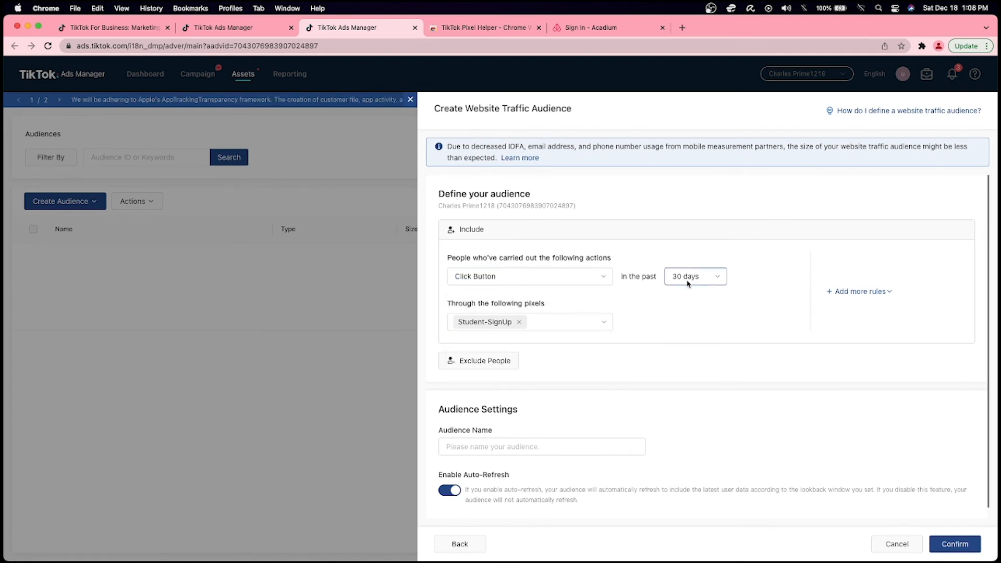
scroll(712, 286, "down", 1)
left_click(680, 264)
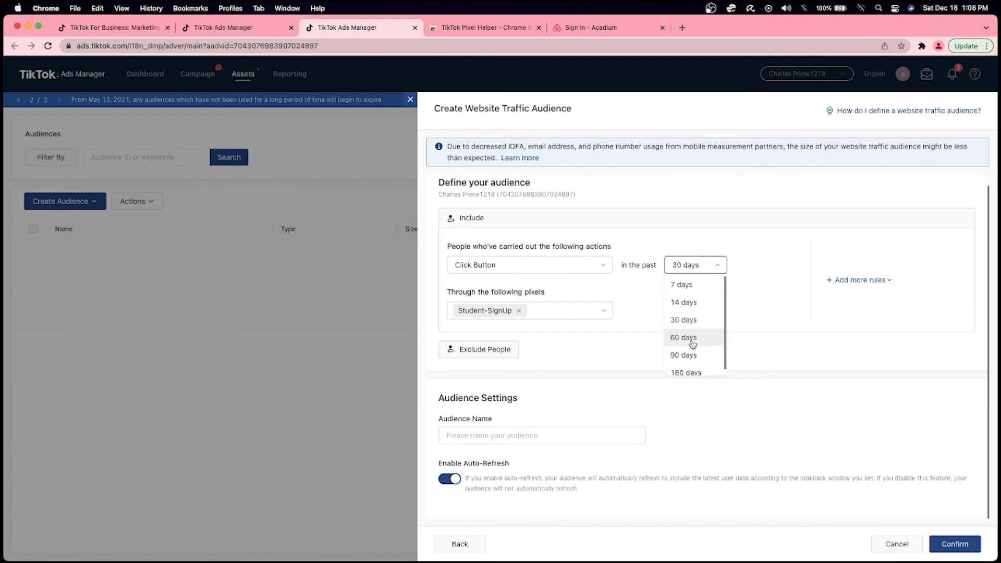
left_click(689, 371)
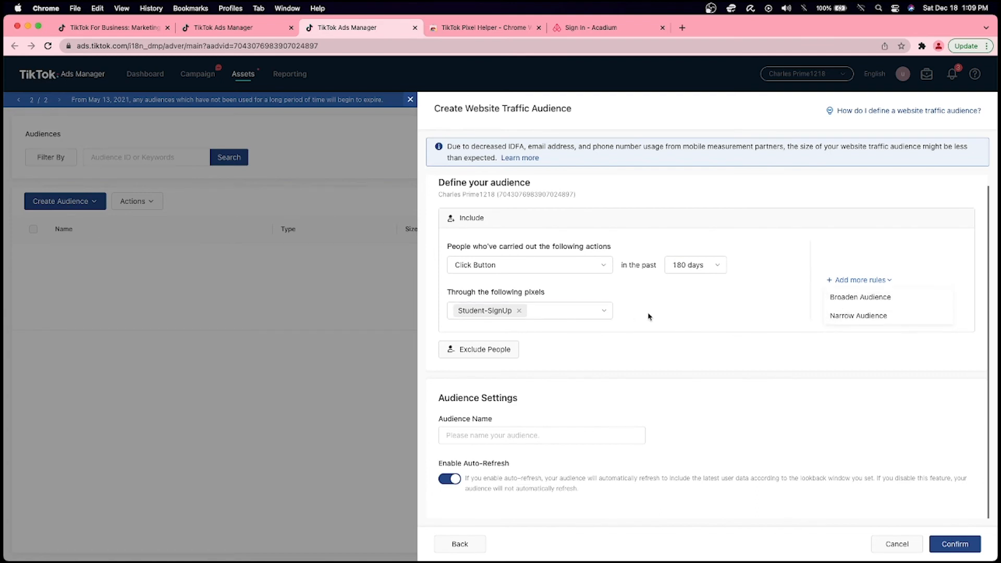
- Name the website traffic audience Signed-up180D, create it, and reload the audience list
left_click(576, 435)
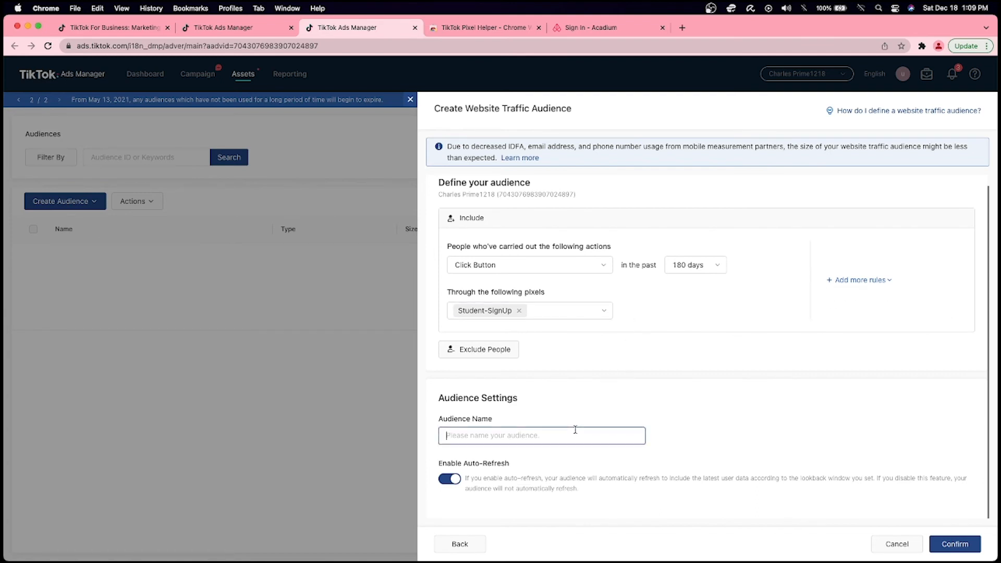
type("St")
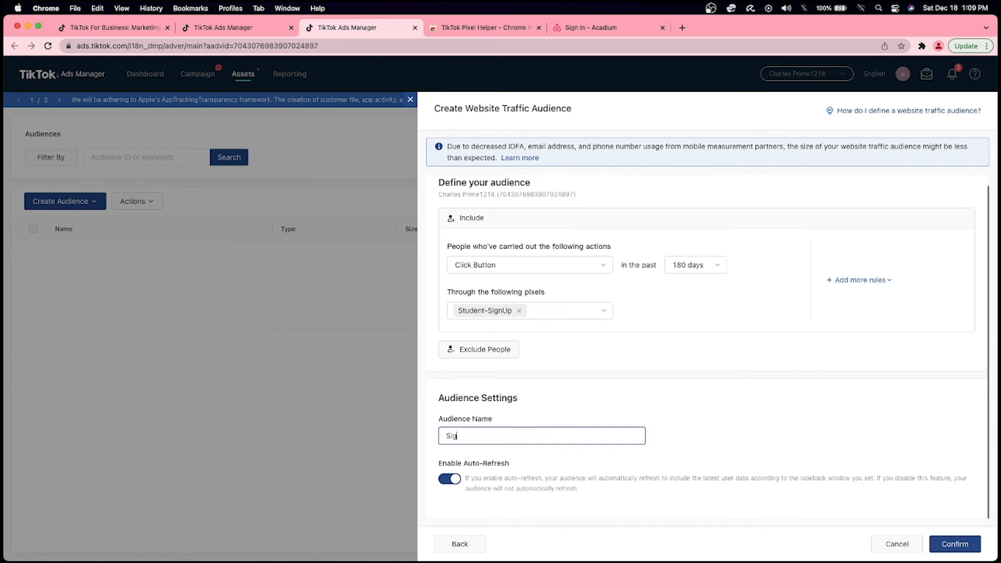
type("gned-up180D")
left_click(962, 546)
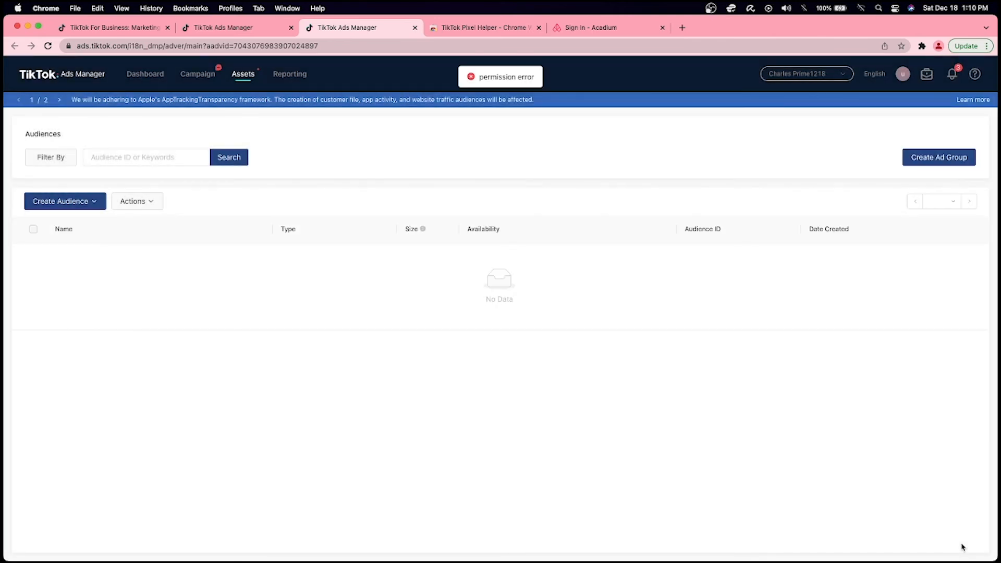
left_click(48, 46)
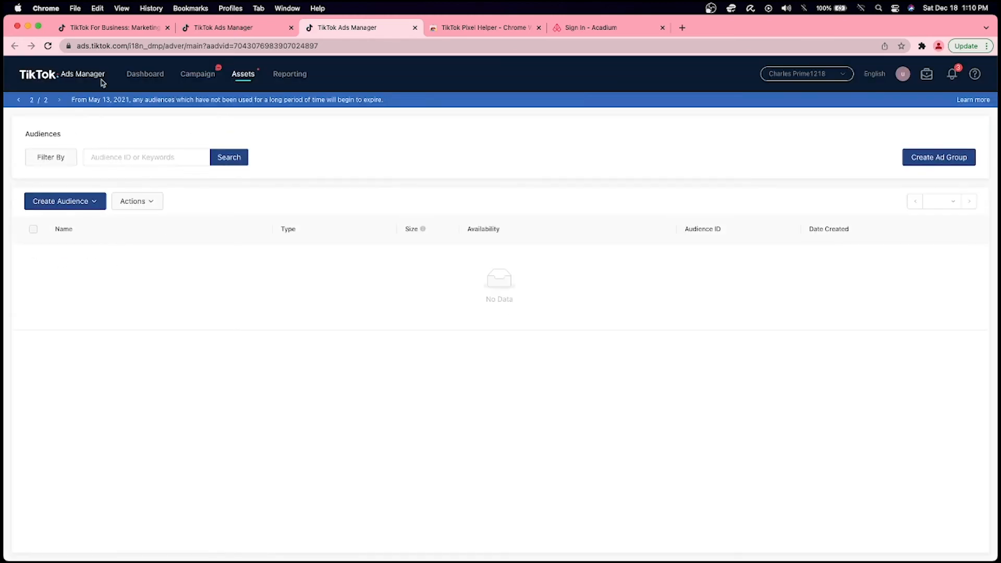
left_click(48, 46)
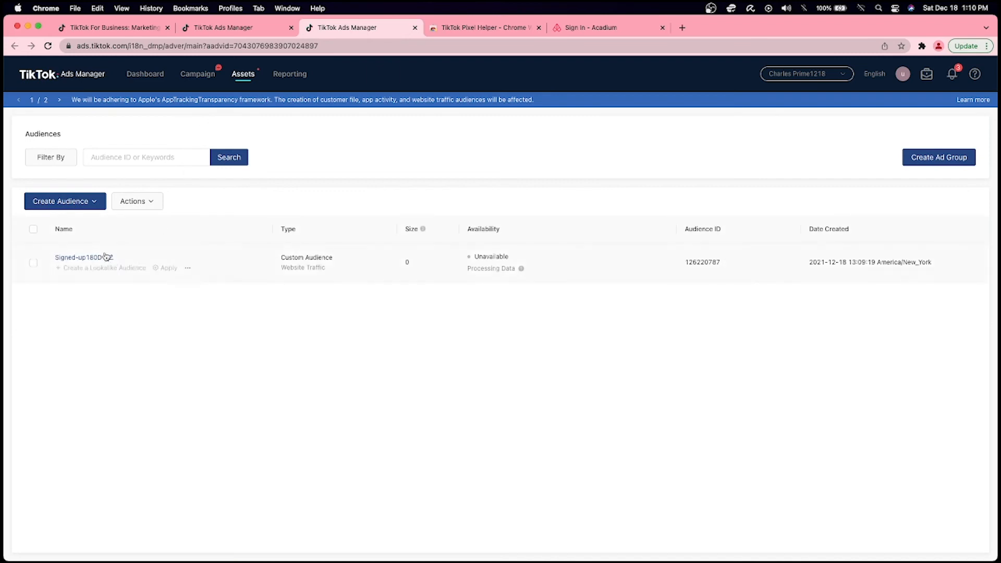
- Start a lookalike audience, check for available source audiences, and set Contain Source to Omit
left_click(81, 202)
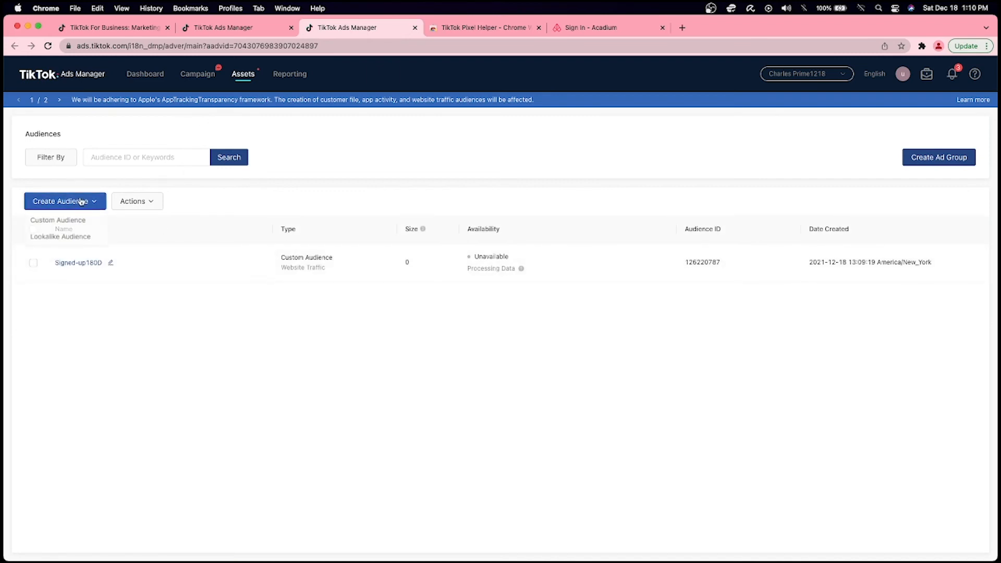
left_click(79, 241)
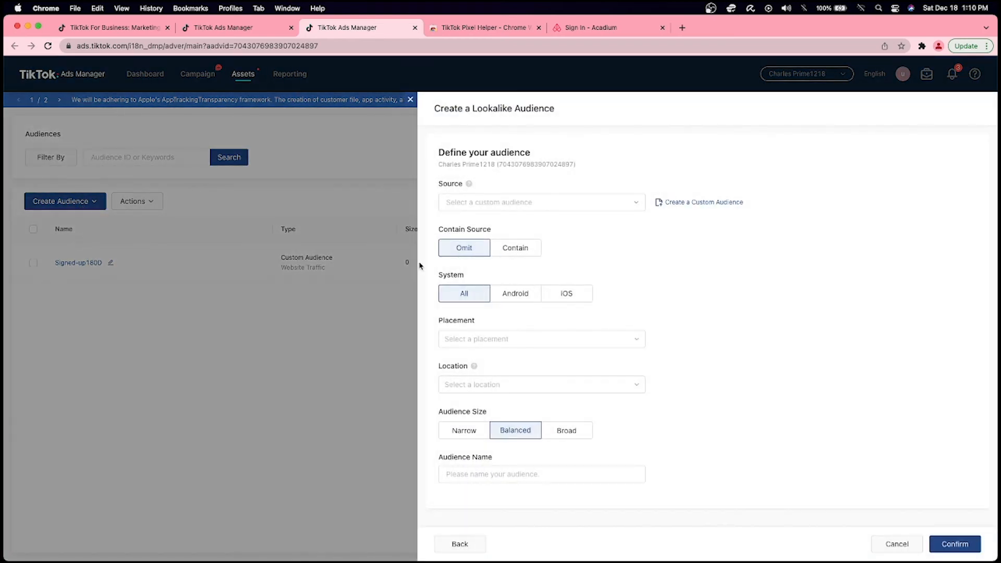
left_click(509, 204)
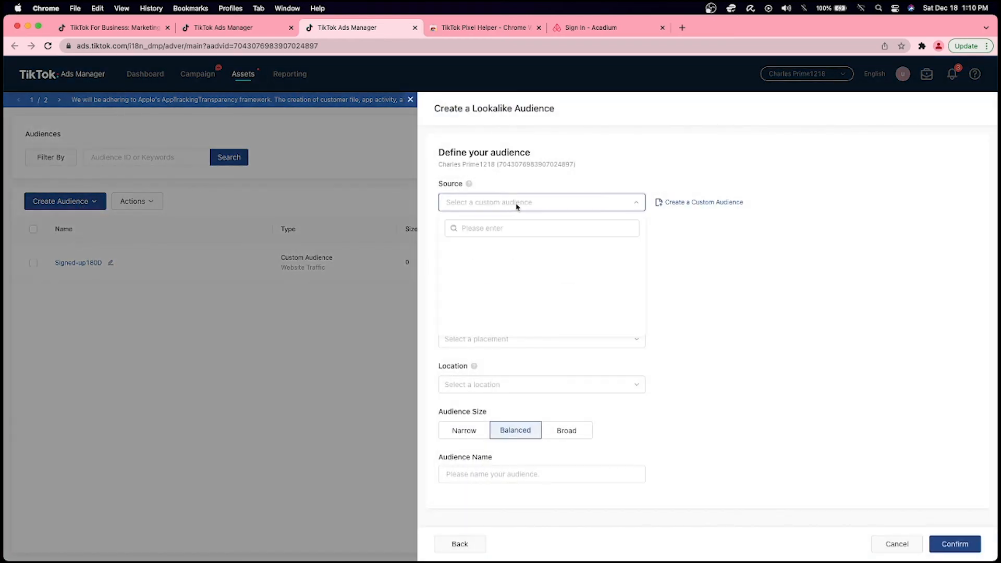
left_click(510, 231)
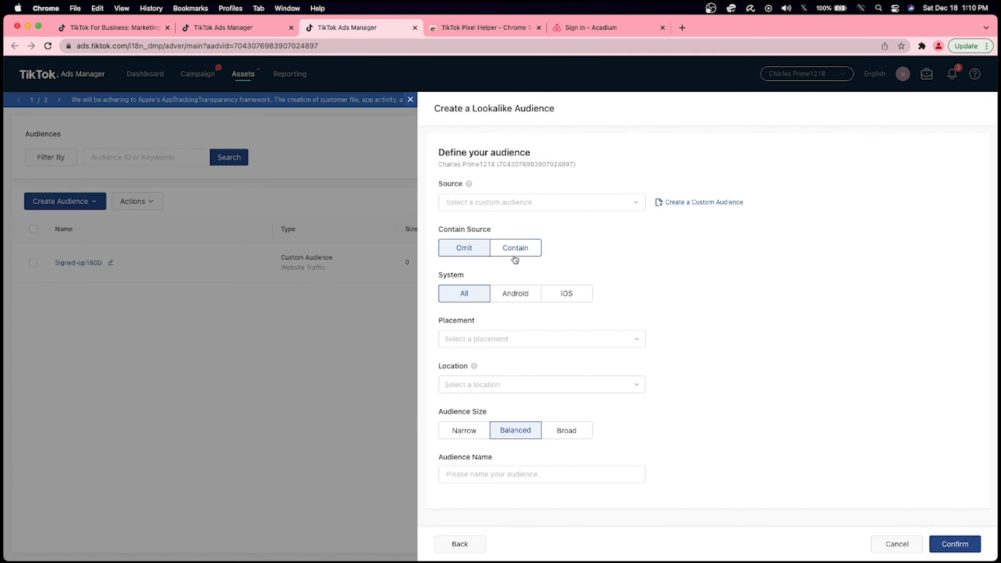
left_click(516, 253)
left_click(478, 254)
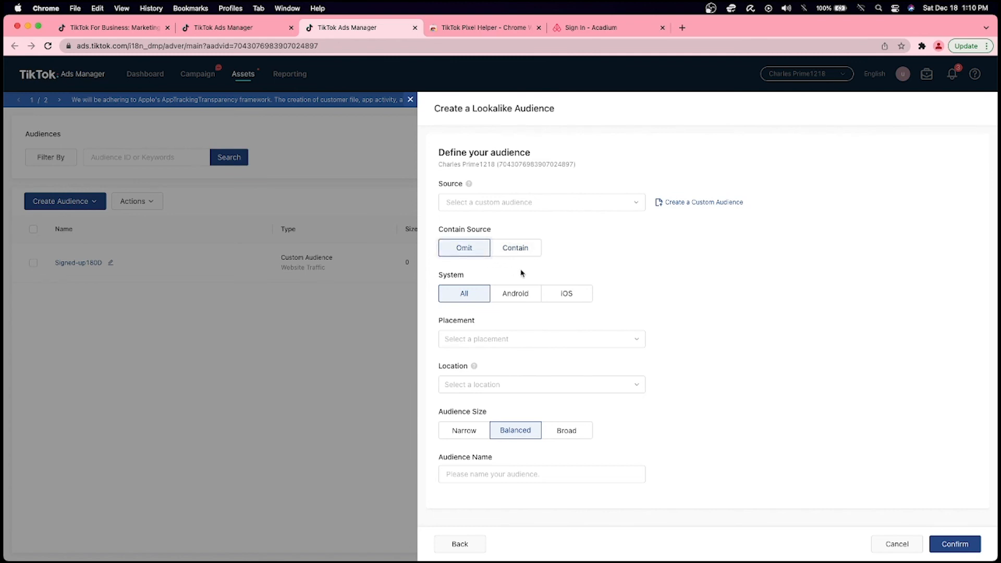
- Set the lookalike audience's placement to TikTok and its location to Canada
left_click(587, 338)
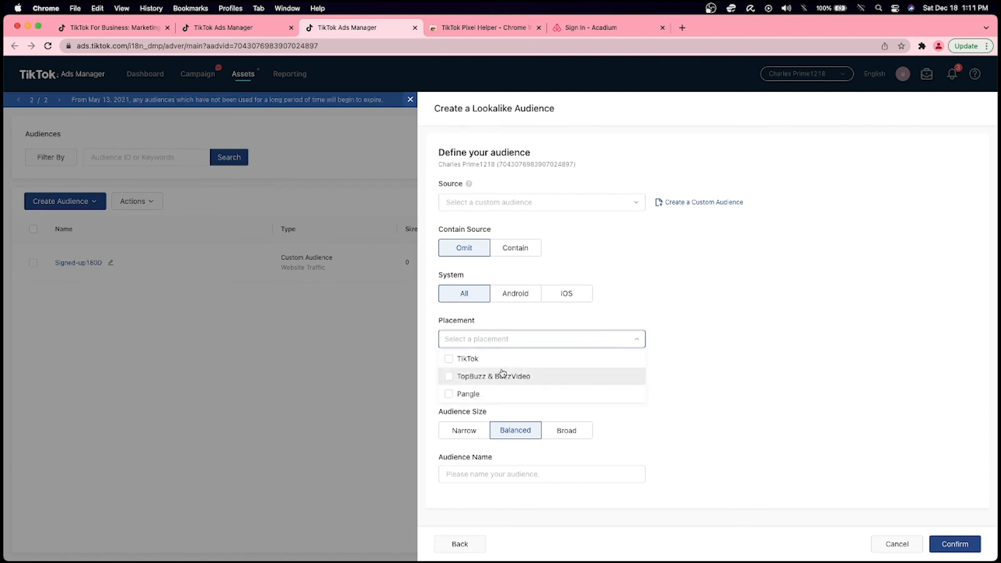
left_click(487, 365)
left_click(776, 360)
left_click(553, 385)
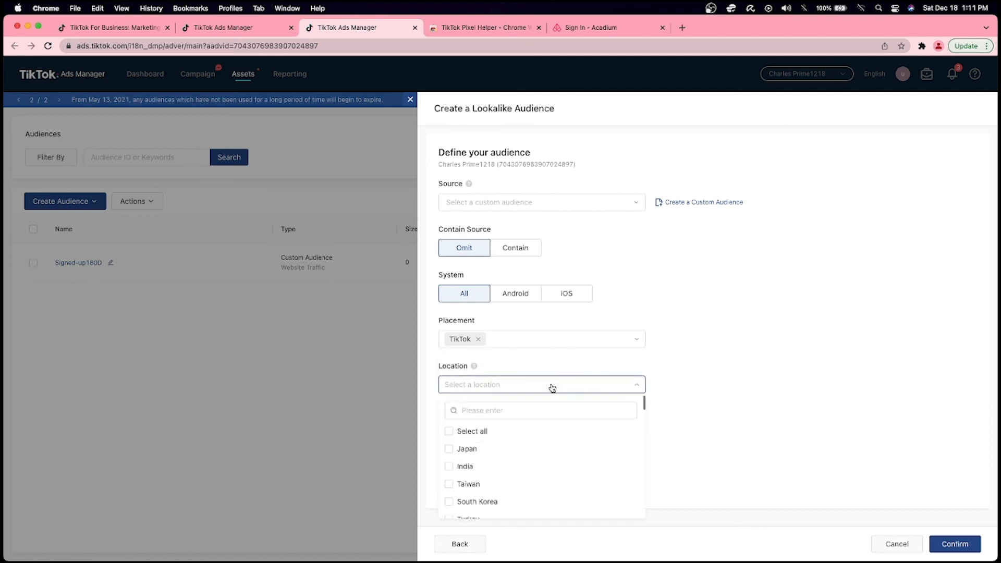
left_click(518, 411)
type("cana")
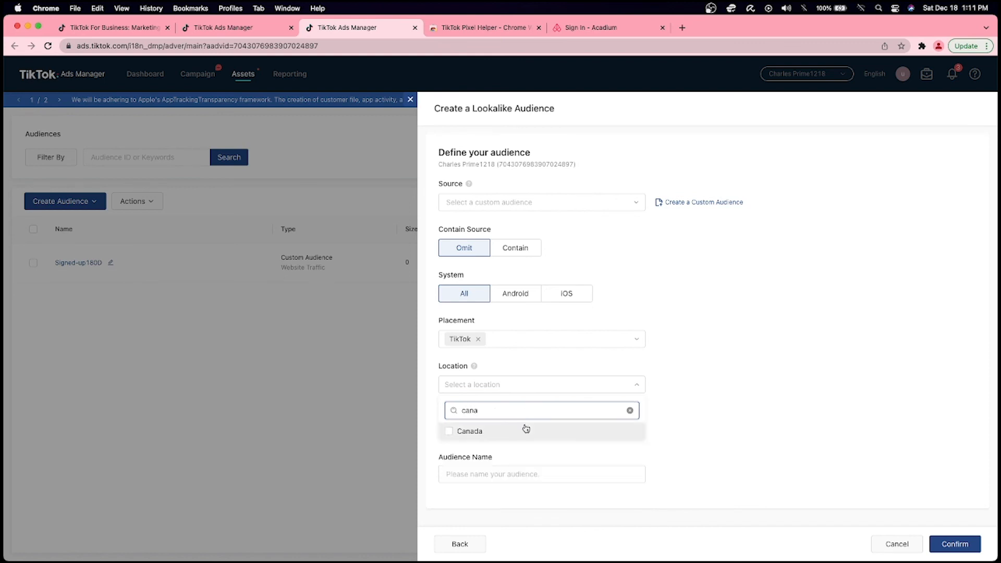
left_click(513, 432)
left_click(513, 395)
left_click(524, 387)
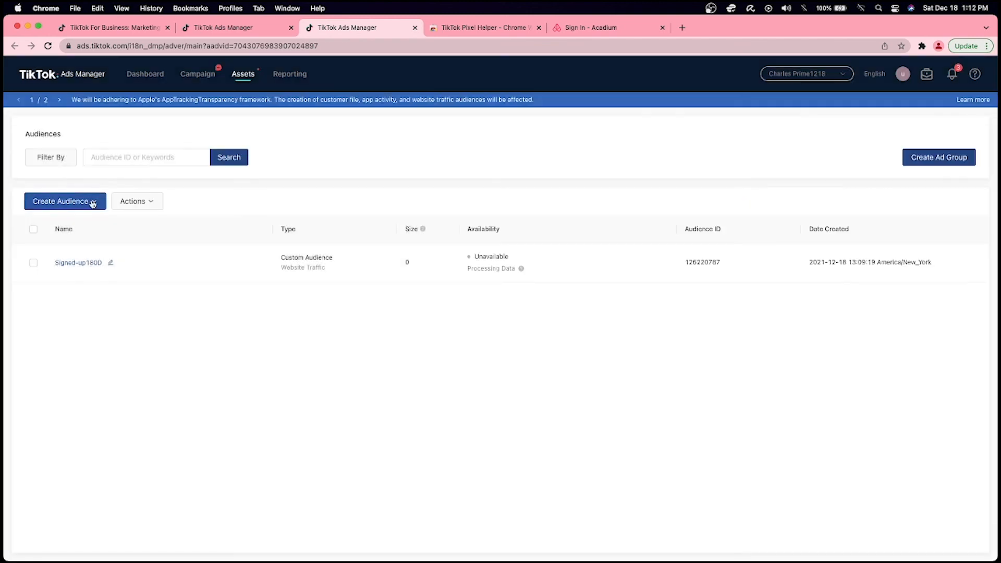
- Start a Customer File custom audience, examine its file type and upload options, and return to the audience types
left_click(66, 201)
left_click(78, 218)
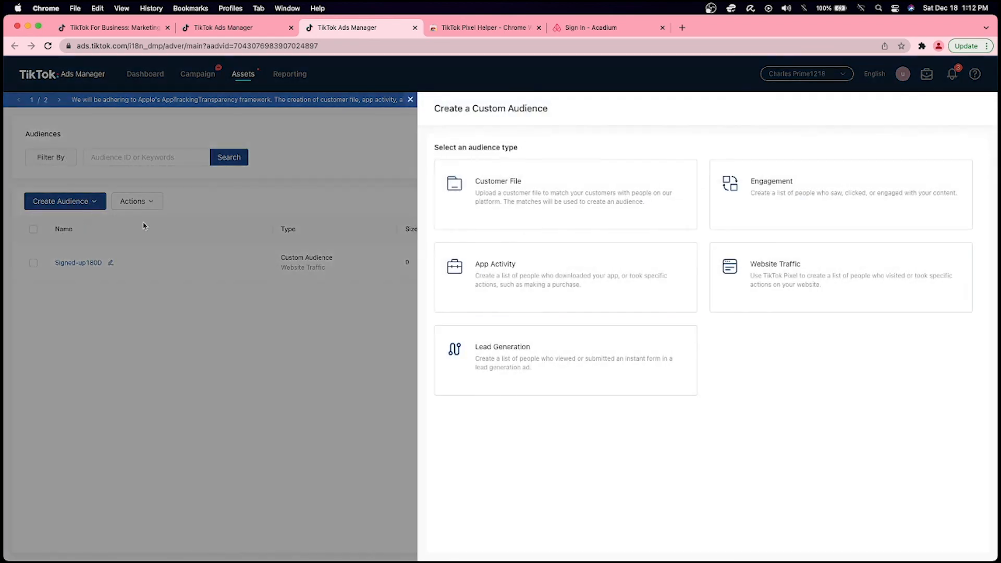
left_click(521, 205)
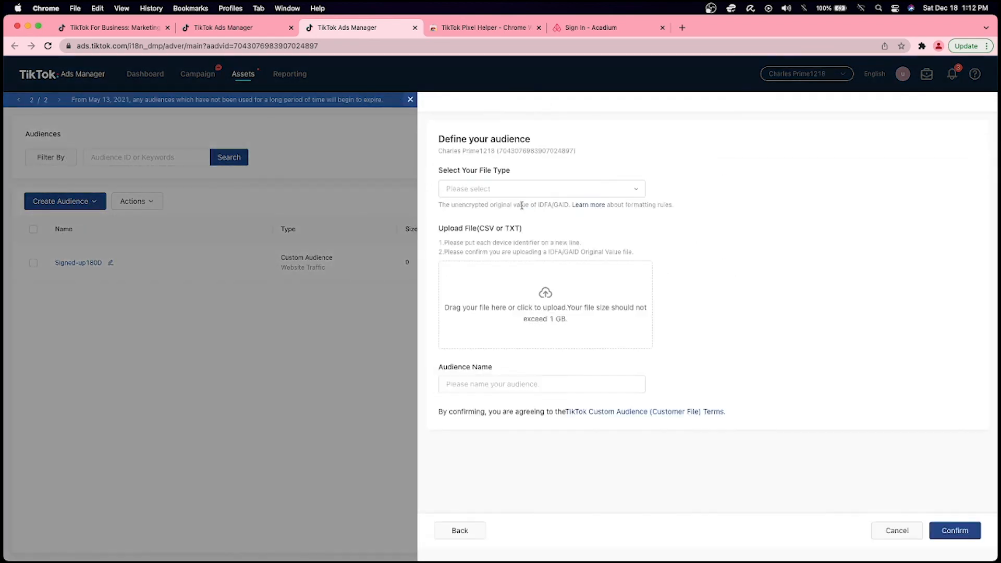
left_click(574, 216)
left_click(725, 231)
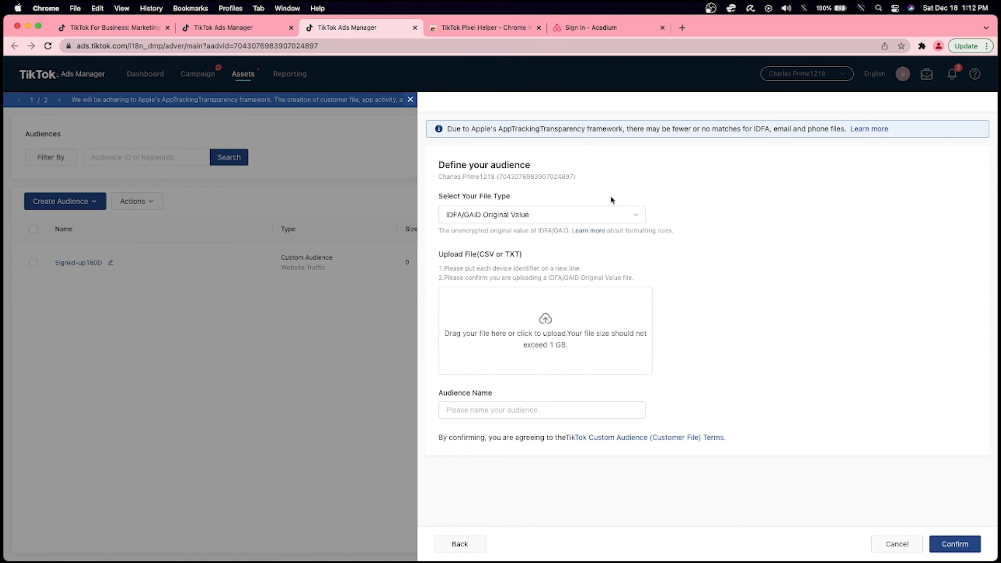
left_click(469, 543)
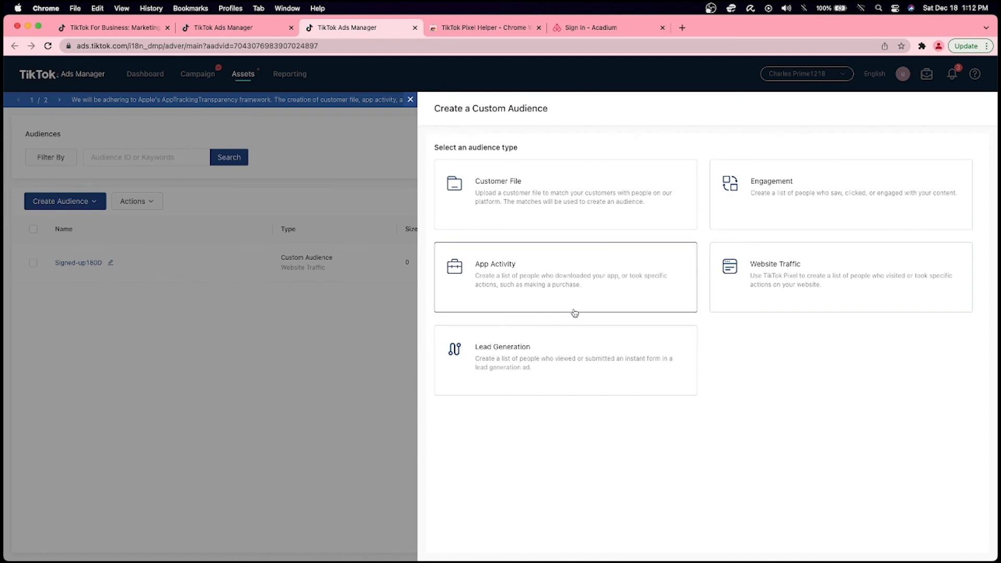
- Examine the settings for an App Activity audience, and leave custom audience creation
left_click(576, 256)
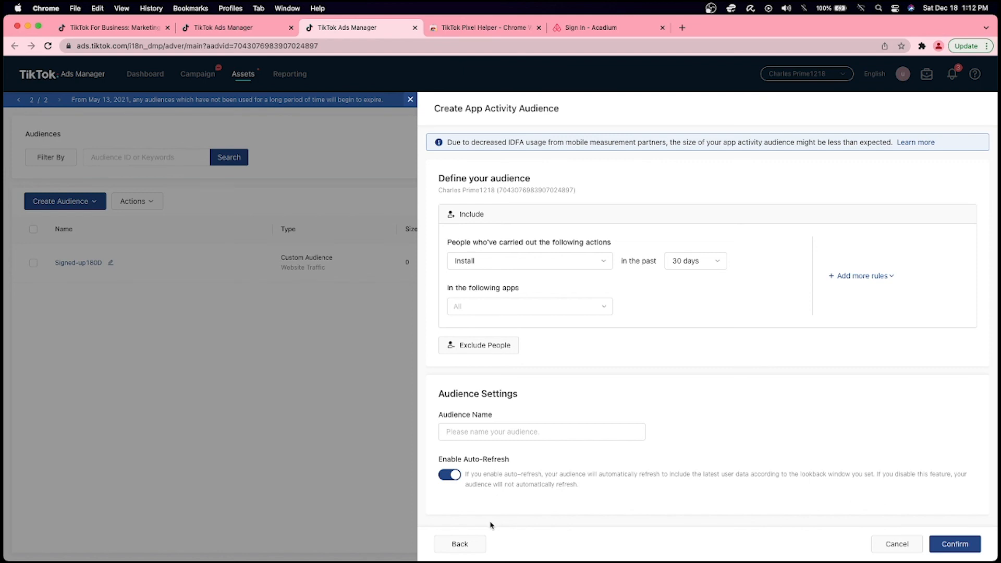
left_click(467, 543)
left_click(411, 100)
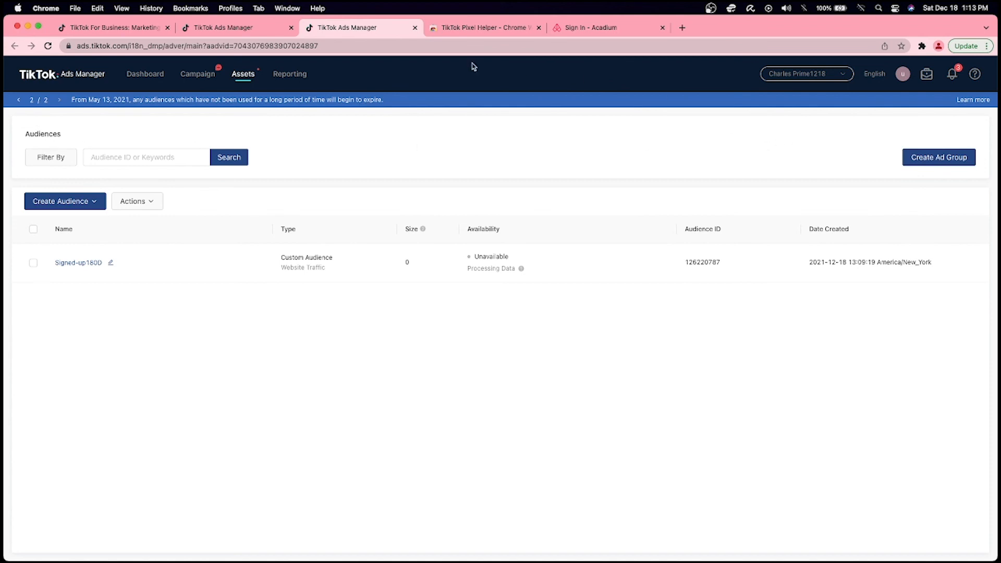
- Return to the ad group's targeting and check whether the new audience can be included
left_click(245, 30)
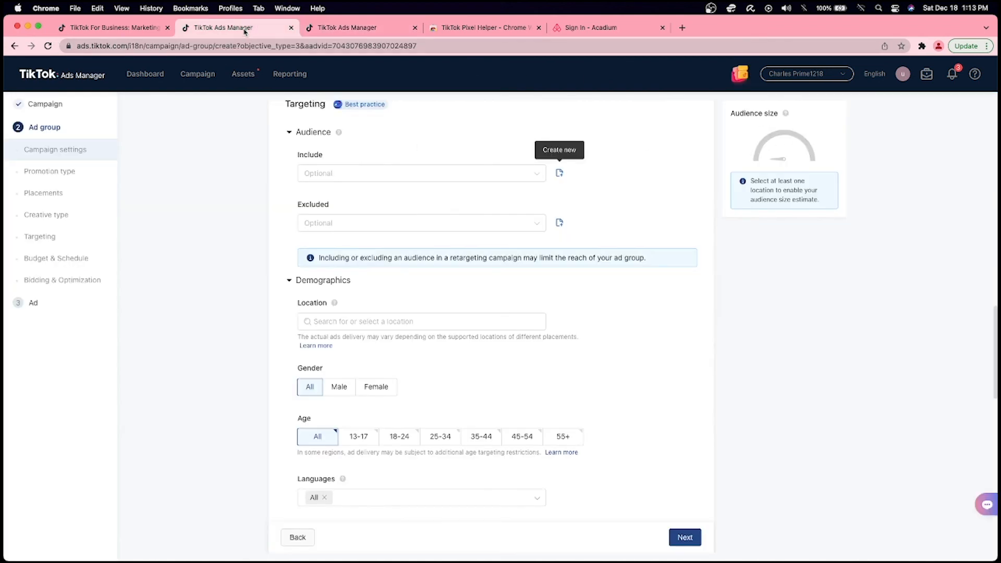
left_click(401, 173)
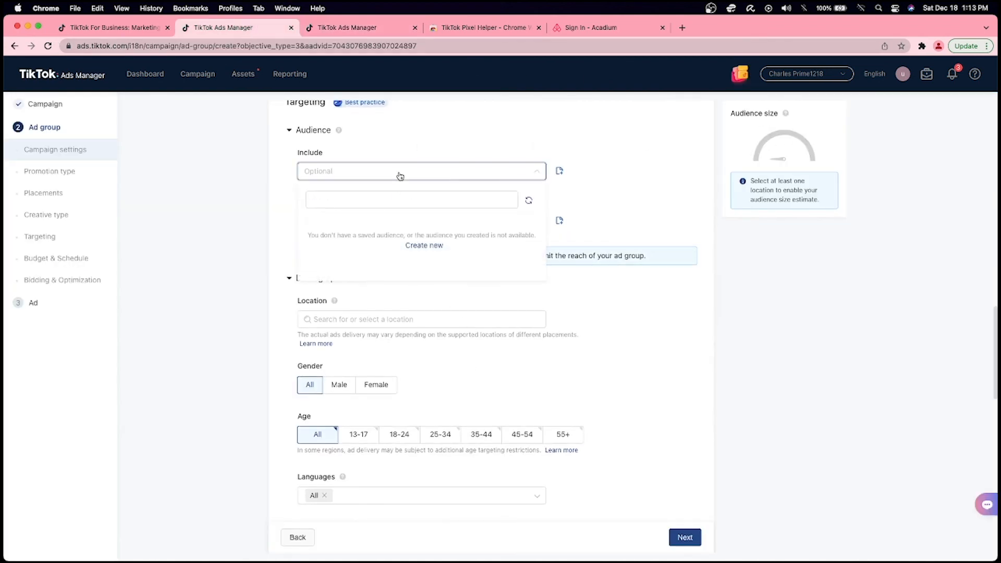
left_click(632, 200)
left_click(449, 221)
left_click(656, 191)
- Read the support reply in the GAID Customer Lists ticket and open its linked article on built-in Google Analytics segments
scroll(439, 254, "down", 1)
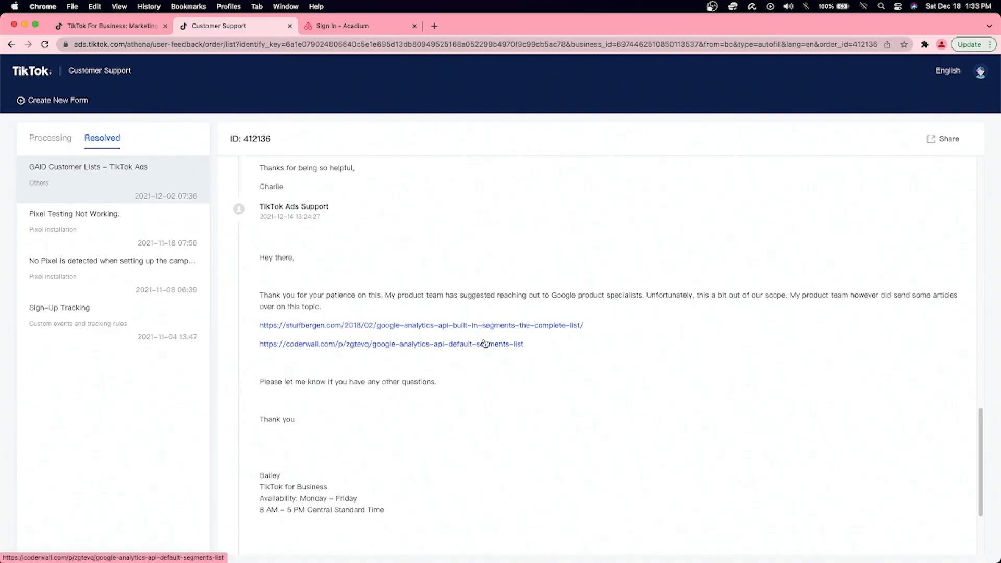
scroll(485, 341, "down", 2)
scroll(486, 342, "down", 2)
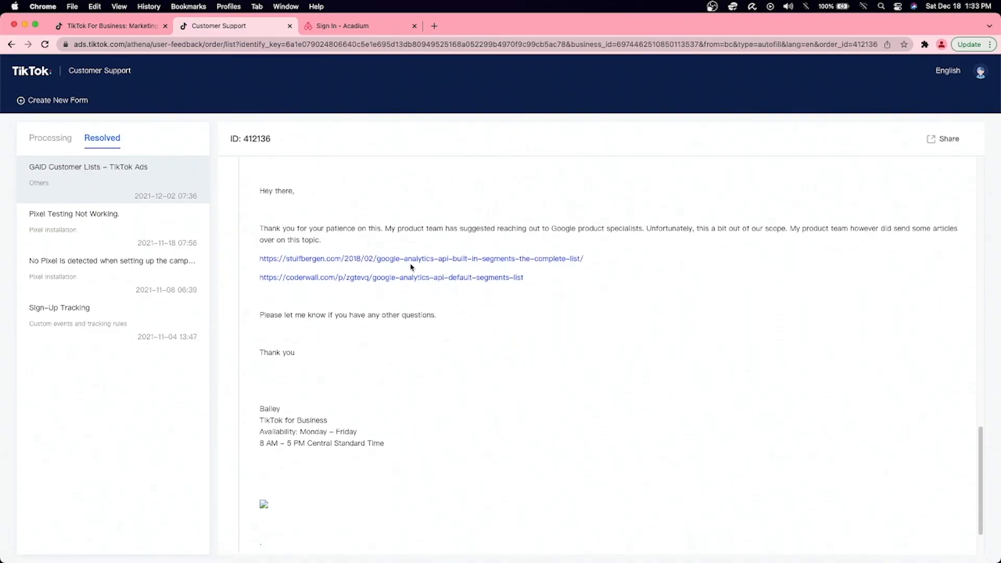
left_click(412, 265)
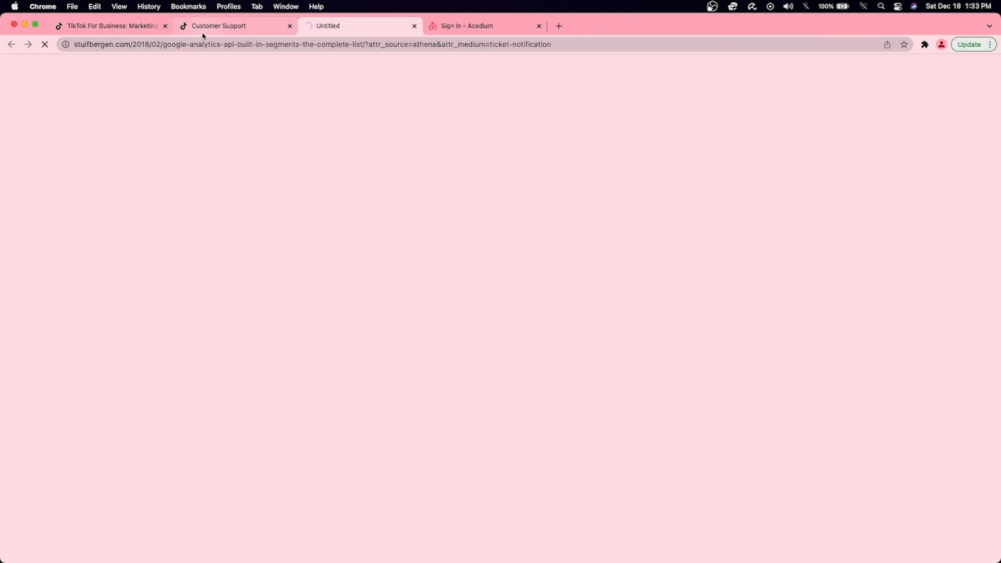
left_click(214, 27)
left_click_drag(397, 229, 786, 230)
left_click(767, 285)
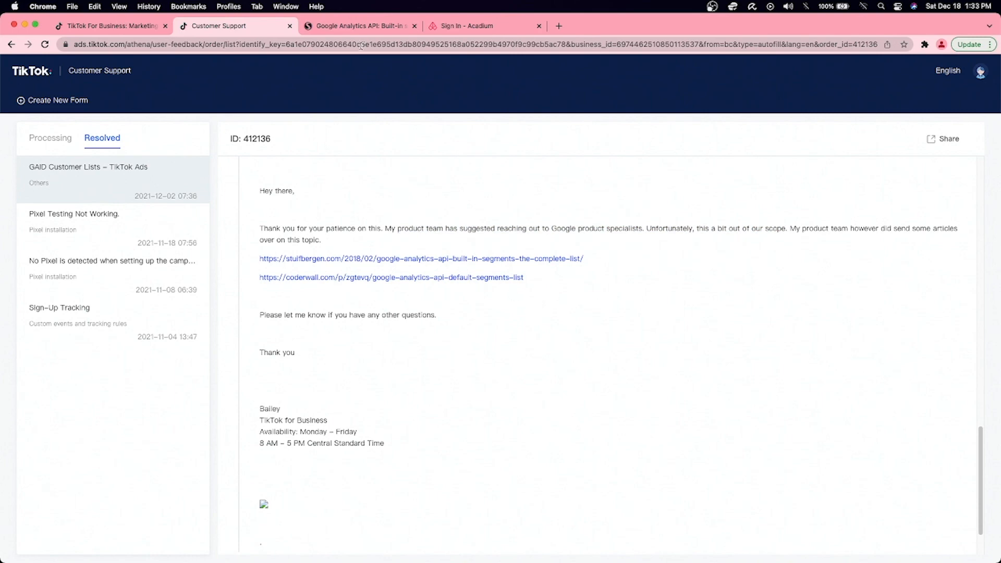
- Look through the article on built-in Google Analytics API segments
left_click(338, 26)
scroll(387, 238, "down", 3)
scroll(387, 238, "down", 3)
- Open the ticket's second linked article, on the Google Analytics API default segments list, look through it, and close it
key("ctrl+shift+Tab")
left_click(459, 277)
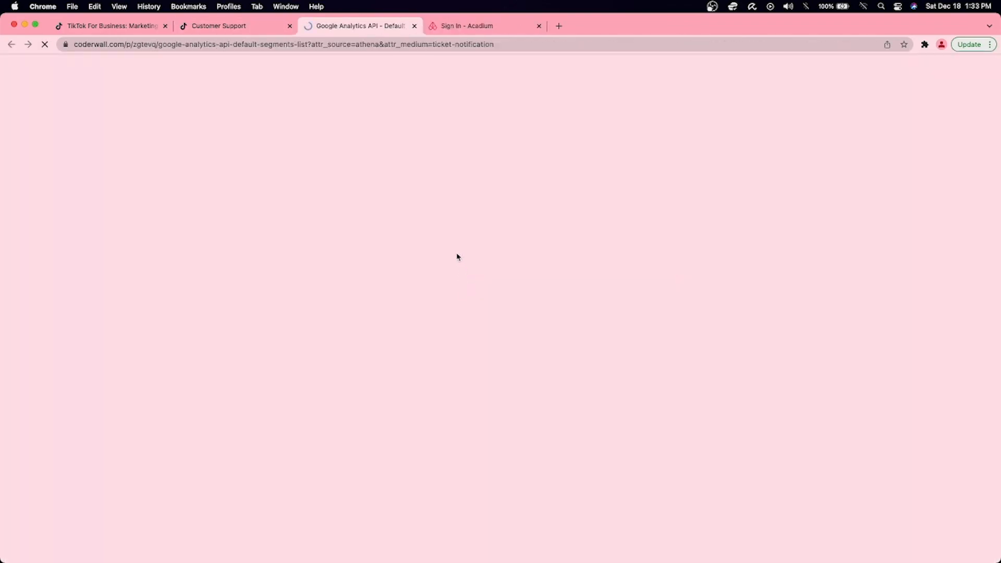
scroll(442, 245, "down", 1)
scroll(442, 245, "down", 10)
scroll(442, 243, "up", 15)
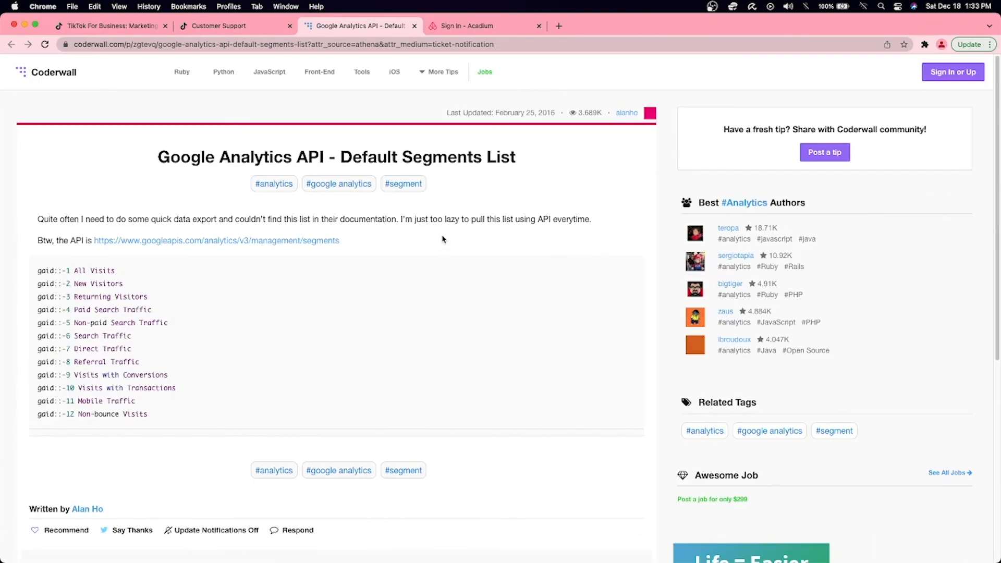
left_click(414, 26)
- Read through the support conversation in the resolved Pixel Testing Not Working ticket
scroll(490, 261, "up", 1)
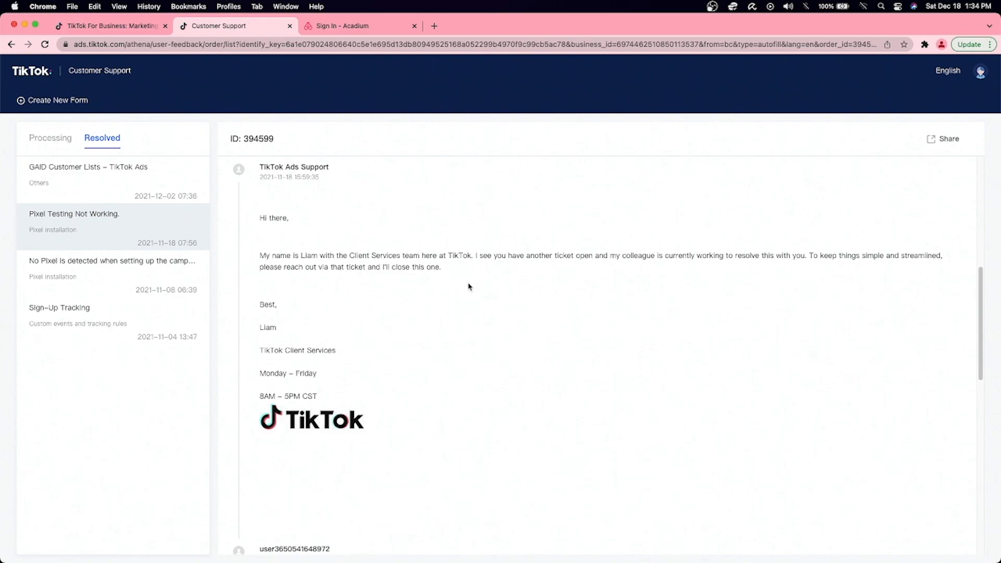
scroll(470, 305, "down", 6)
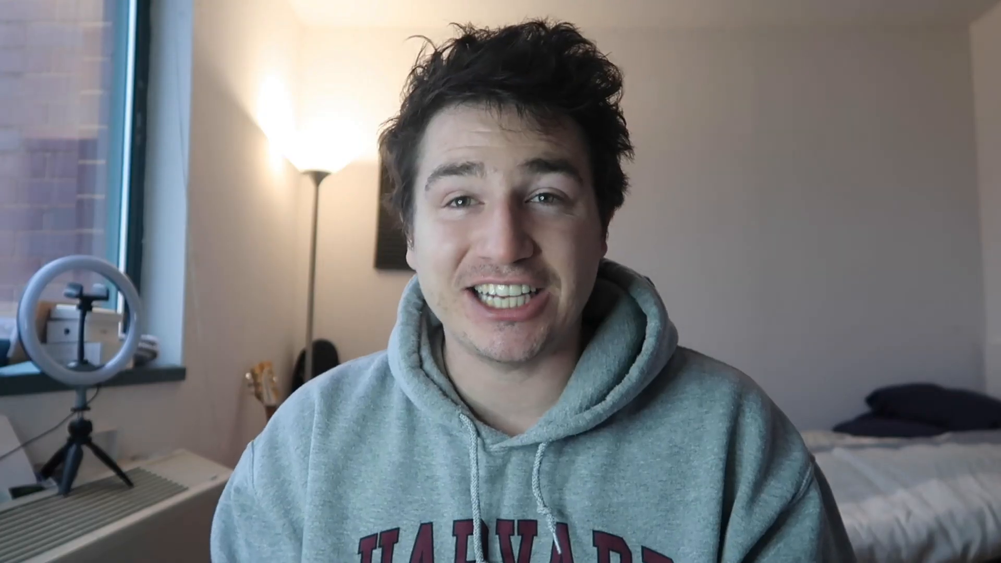